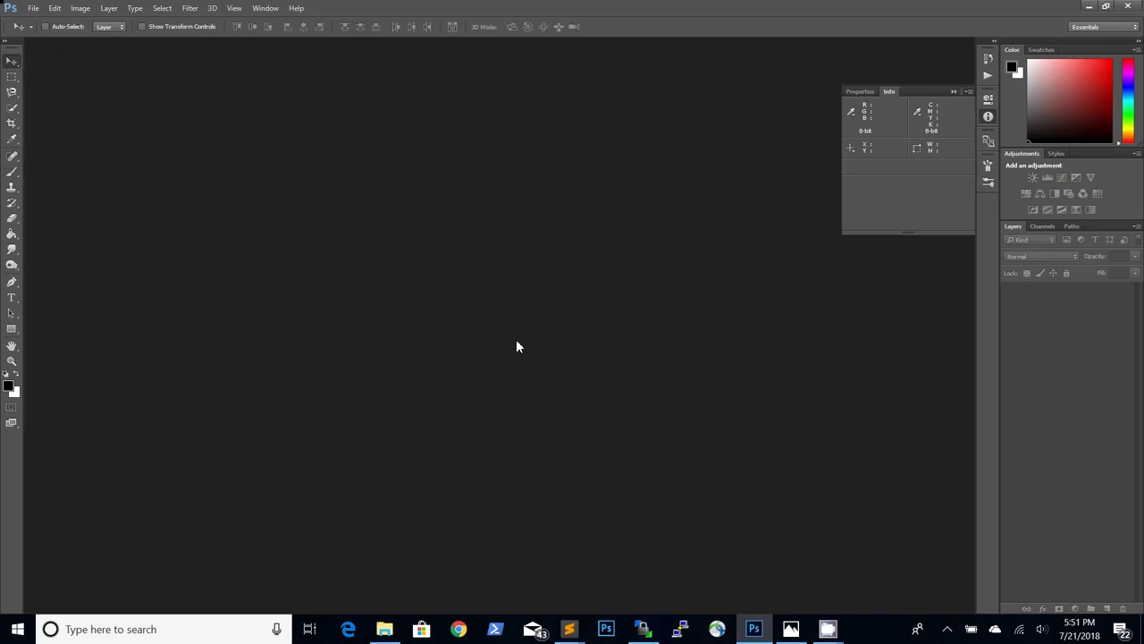
Bring the sand photo into Photoshop from File Explorer and type SARAH on it.
click(384, 628)
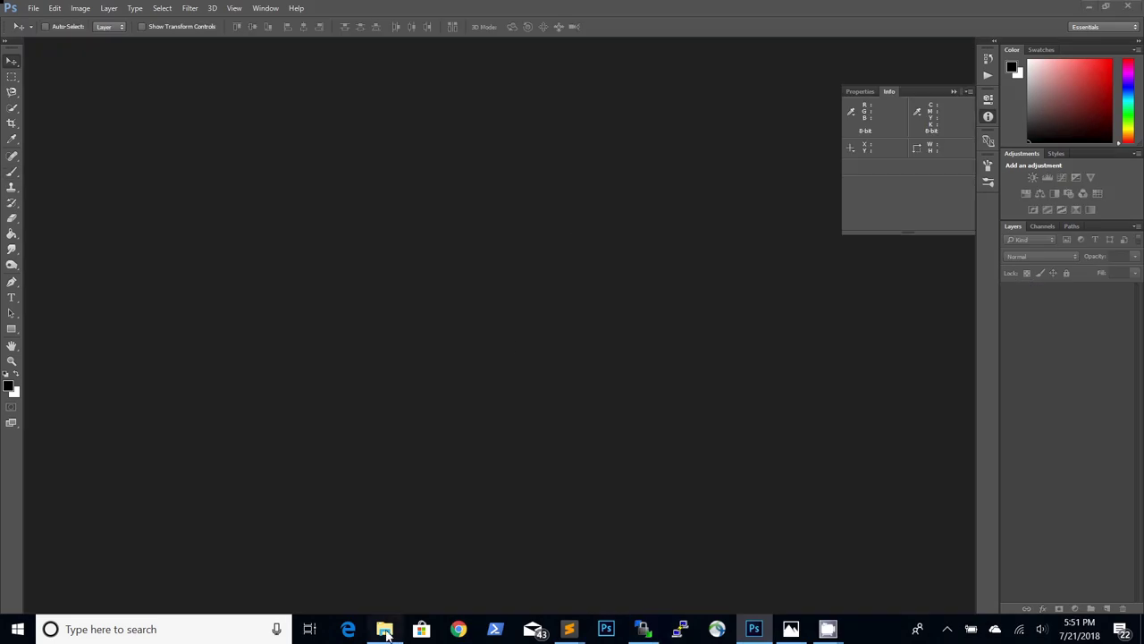
drag(268, 351, 820, 357)
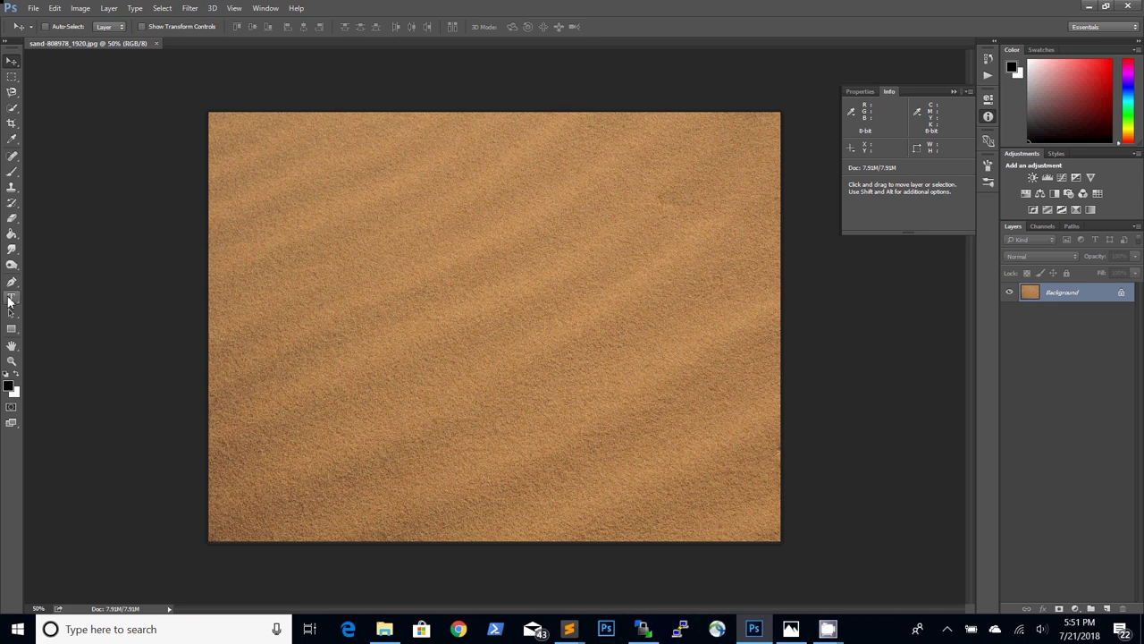
click(12, 297)
click(429, 328)
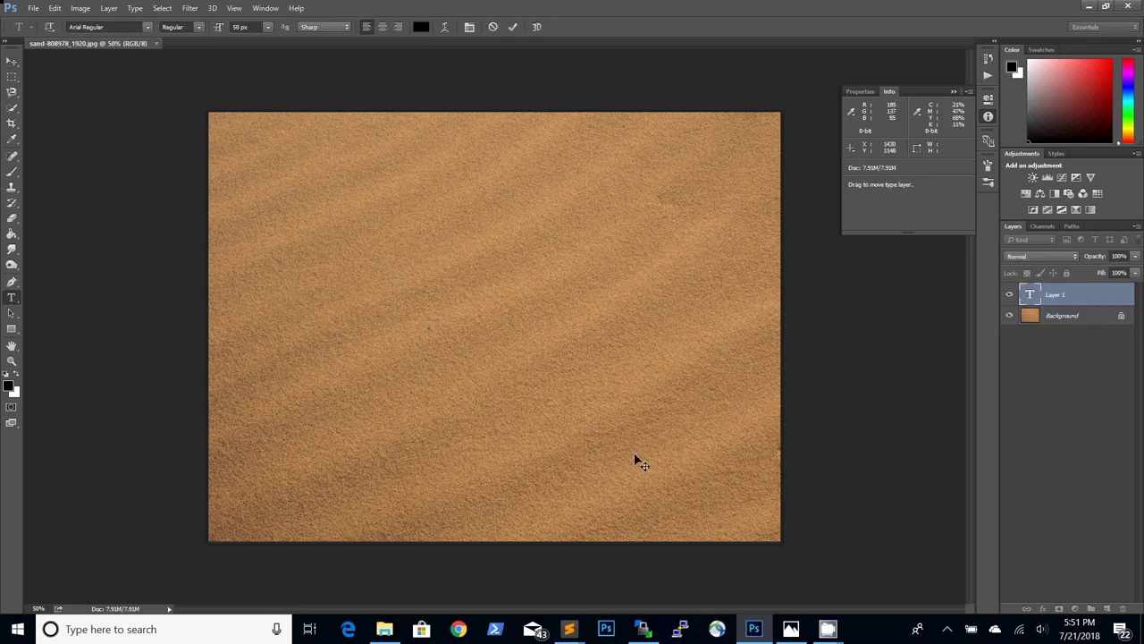
text(SARAH)
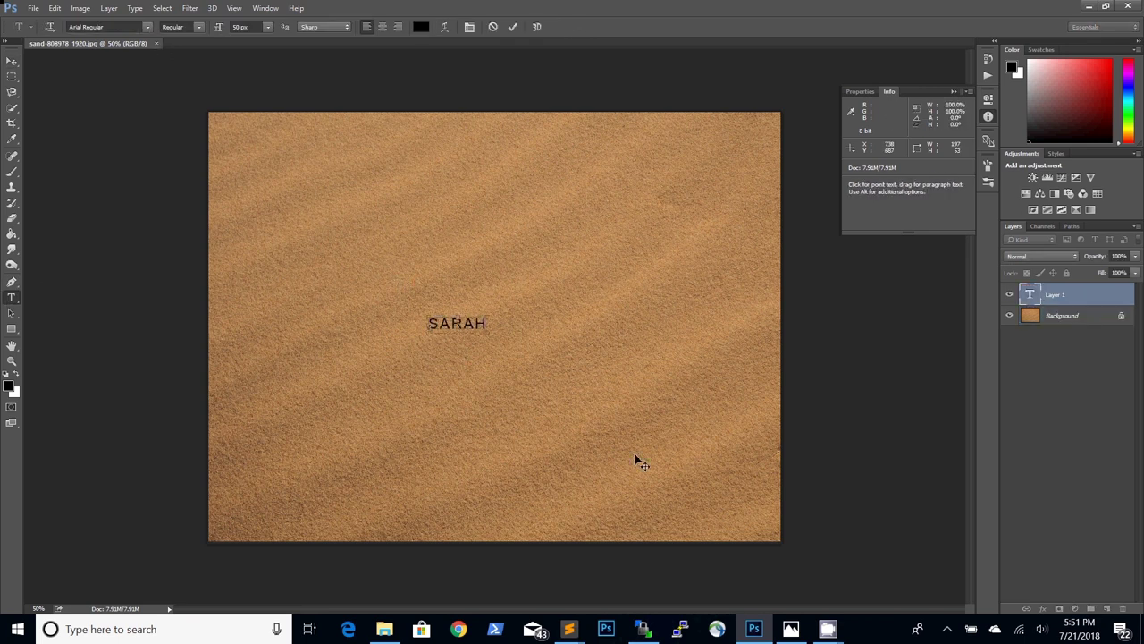
Set the SARAH text's font to ETH Regular.
key(ctrl+a)
click(121, 26)
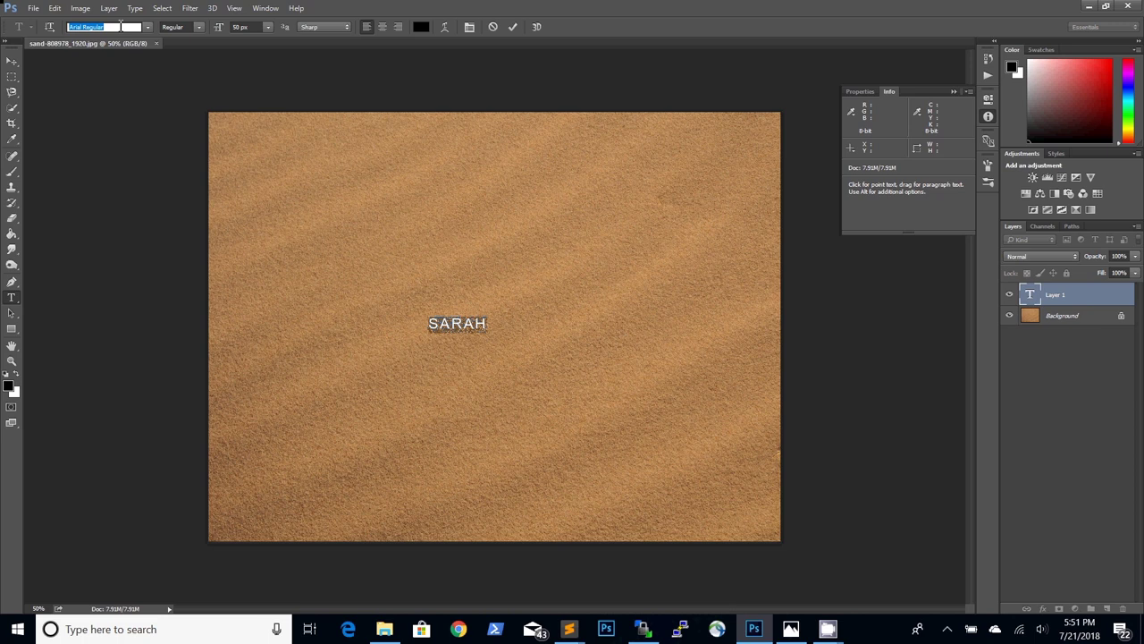
text(ETH)
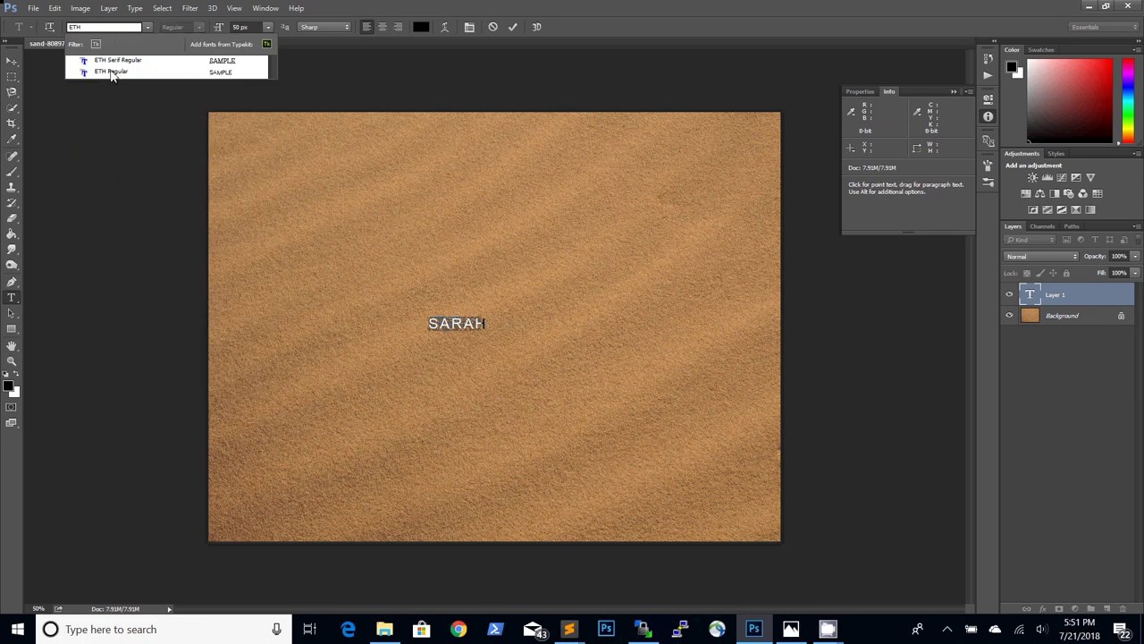
click(111, 71)
Move SARAH toward the centre and scale it up across the canvas.
click(12, 61)
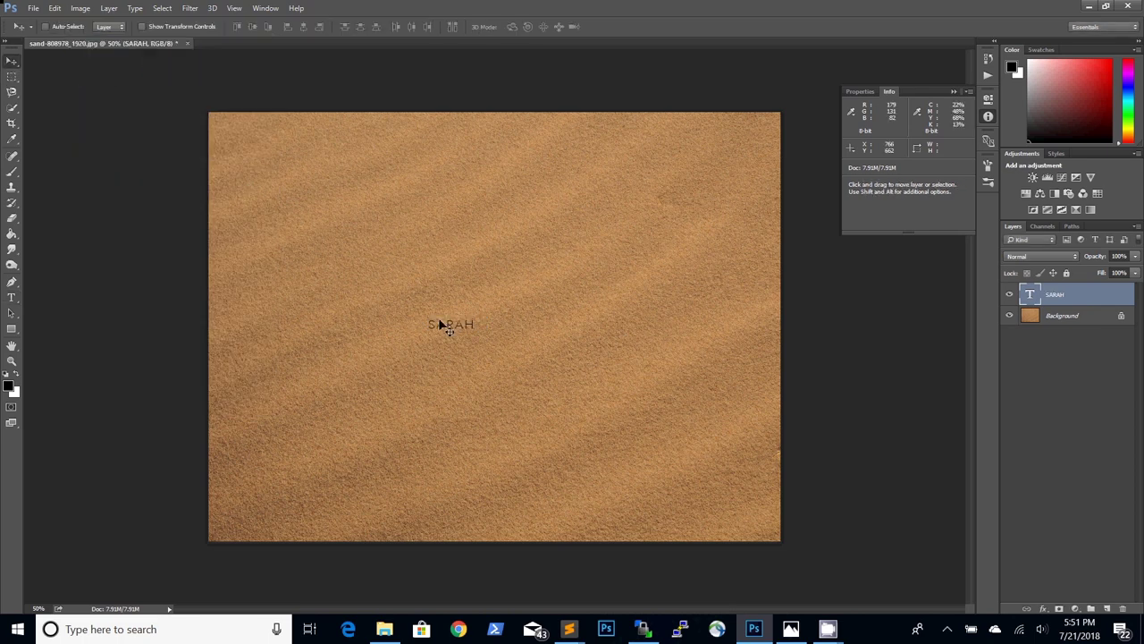
drag(451, 328, 521, 279)
key(ctrl+t)
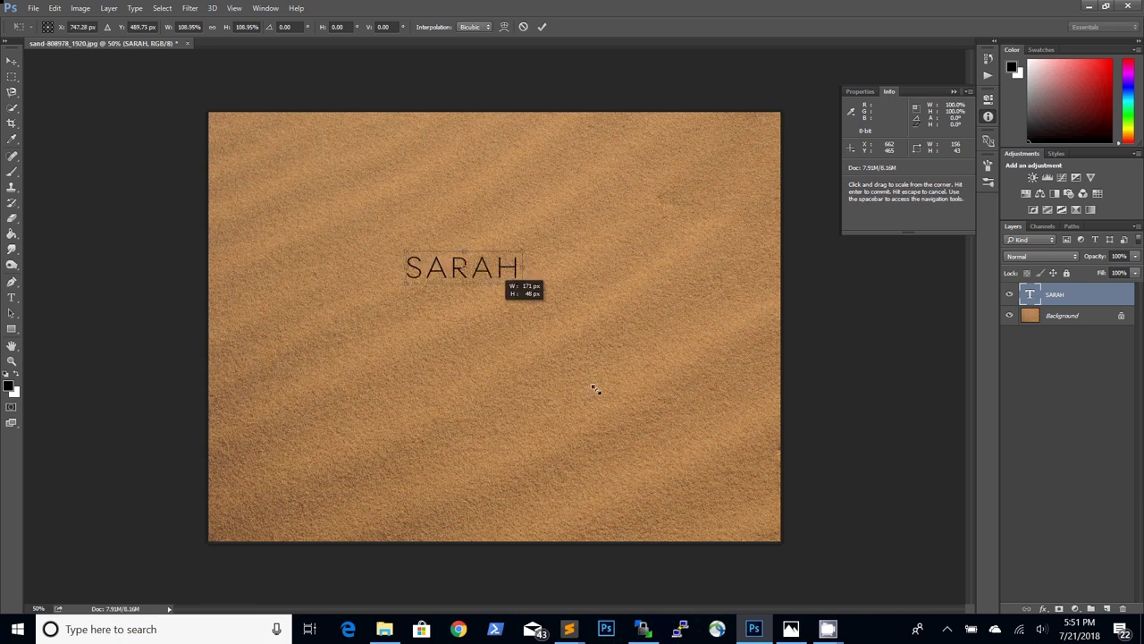
drag(595, 388, 702, 420)
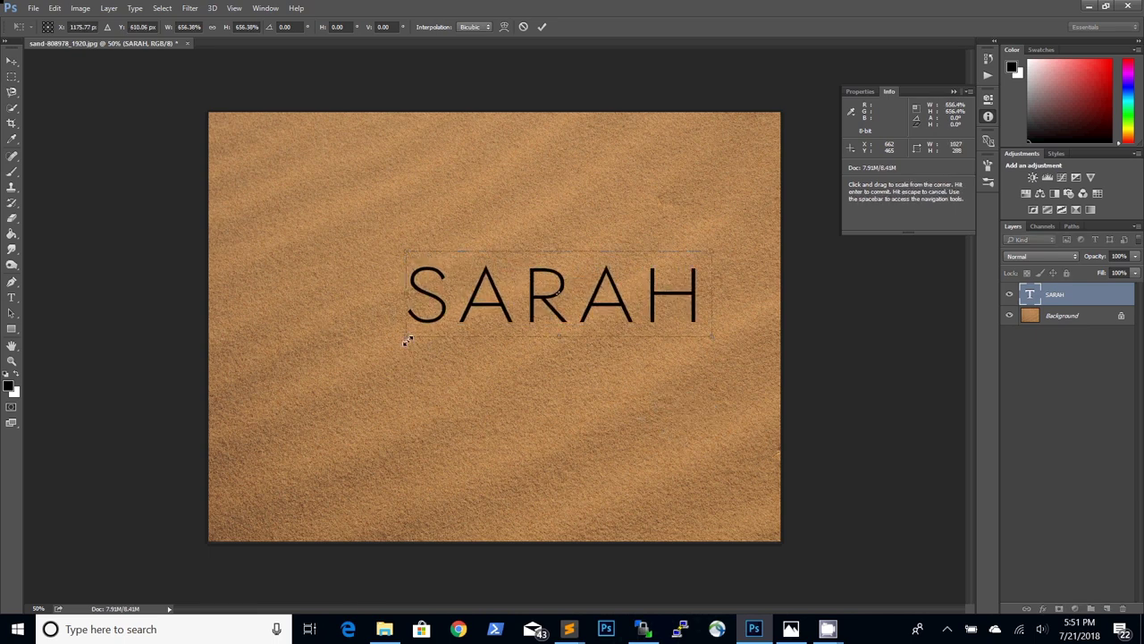
drag(406, 340, 293, 368)
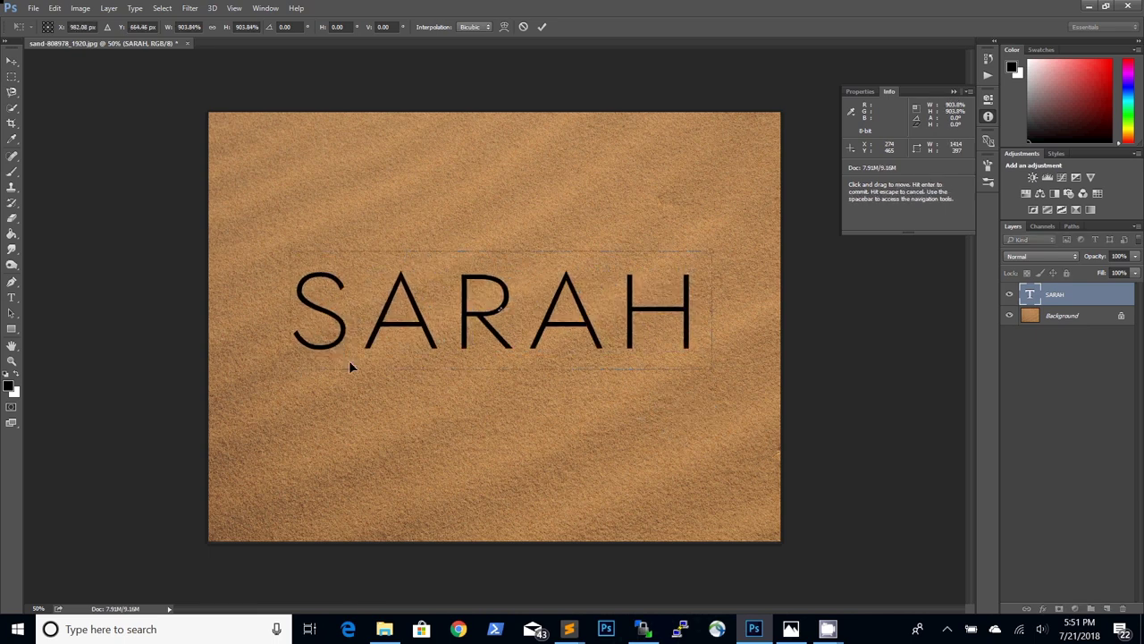
key(Return)
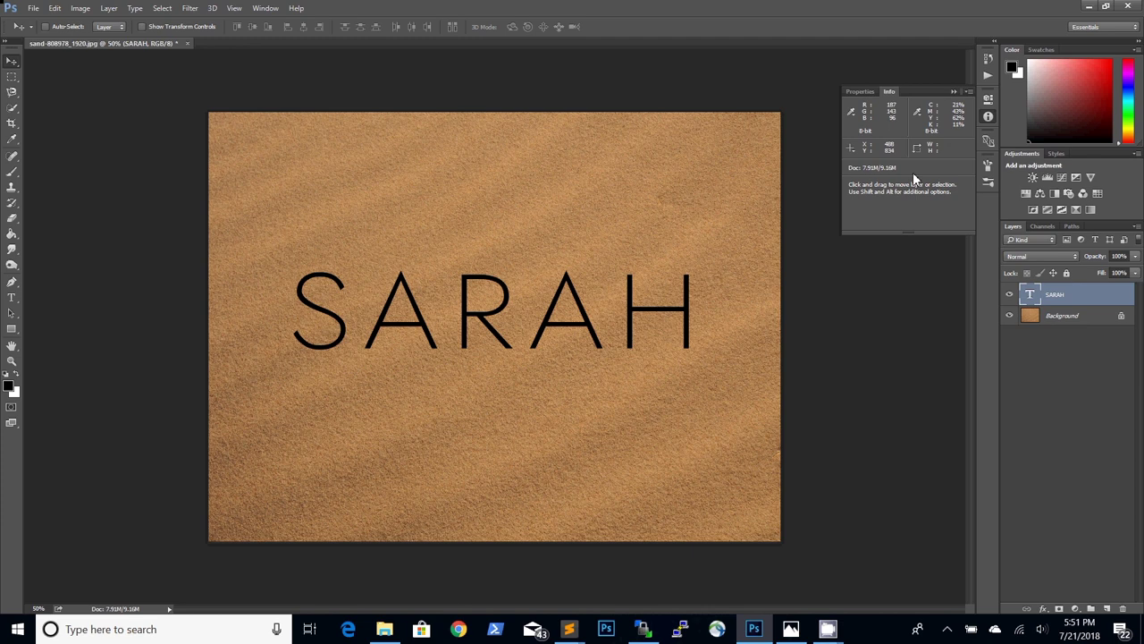
Apply a Stroke effect to SARAH with Inside position and 1% opacity.
double_click(1062, 295)
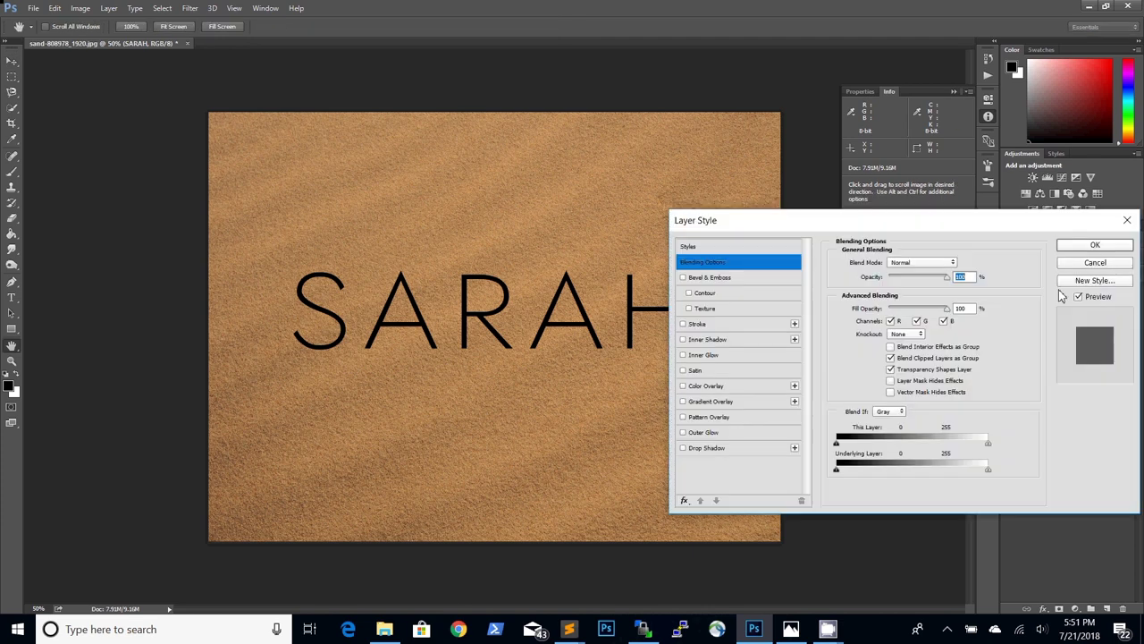
click(738, 325)
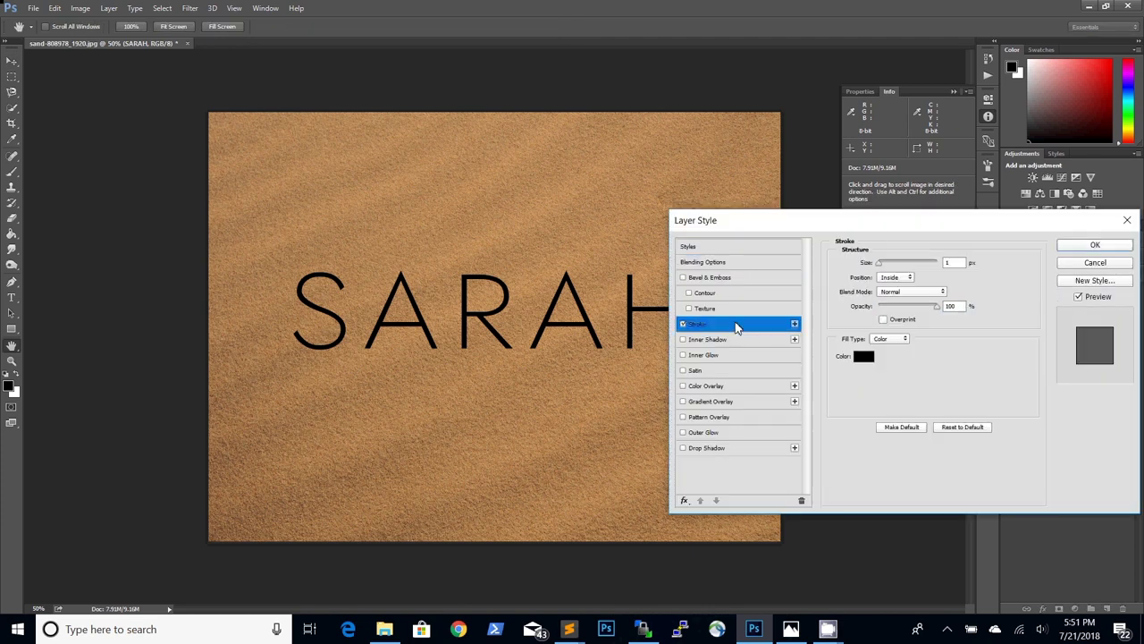
click(901, 278)
click(898, 296)
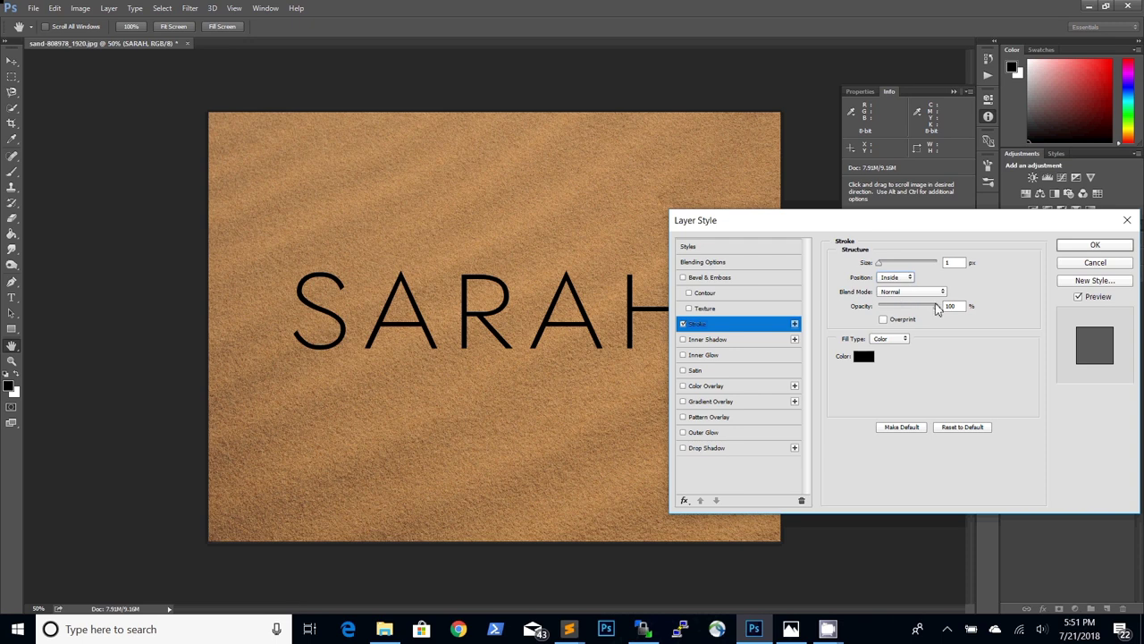
drag(937, 308, 882, 308)
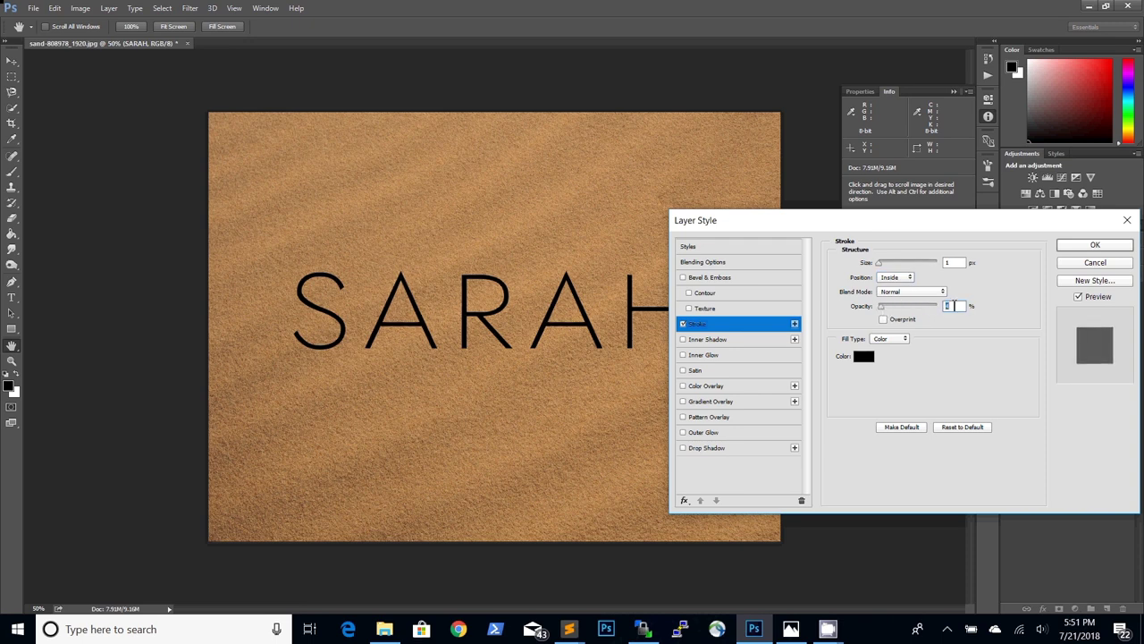
click(953, 306)
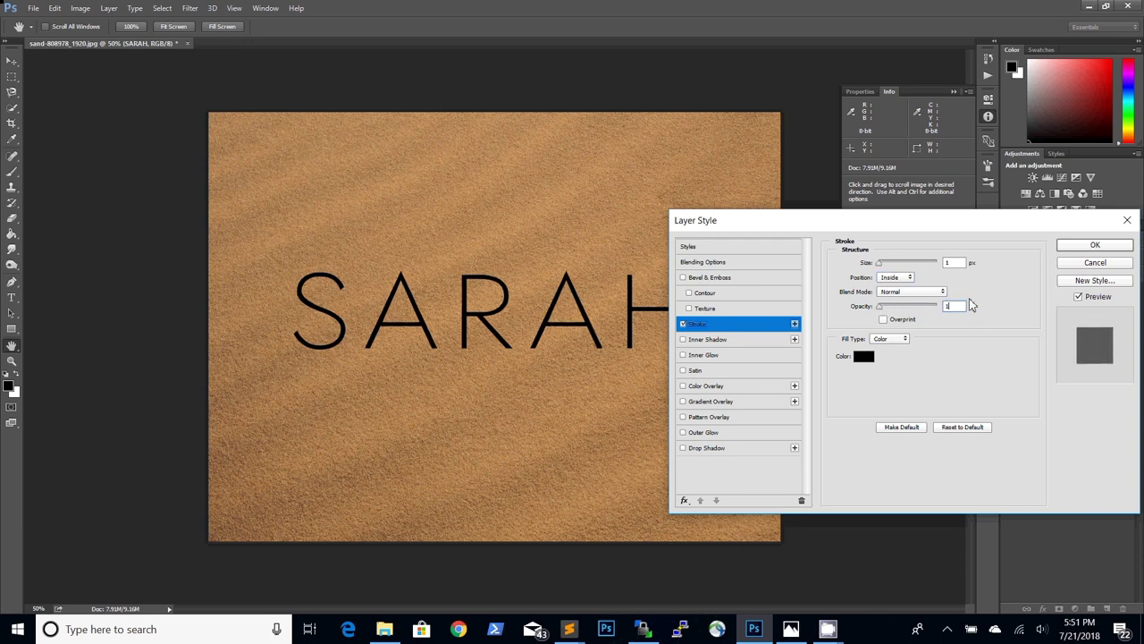
click(881, 267)
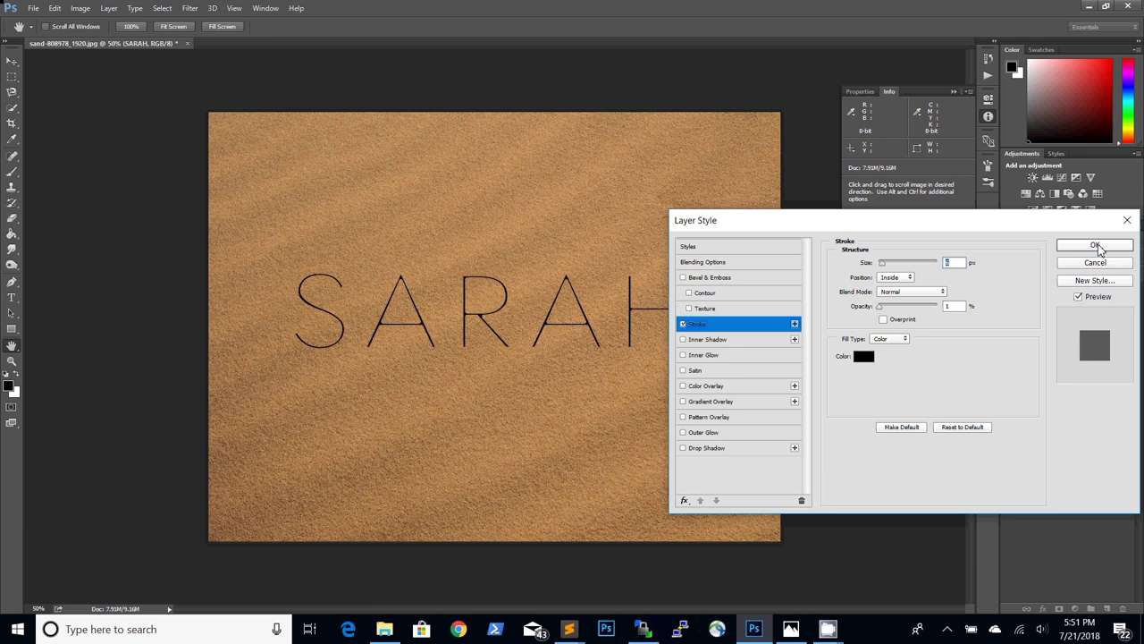
click(1095, 247)
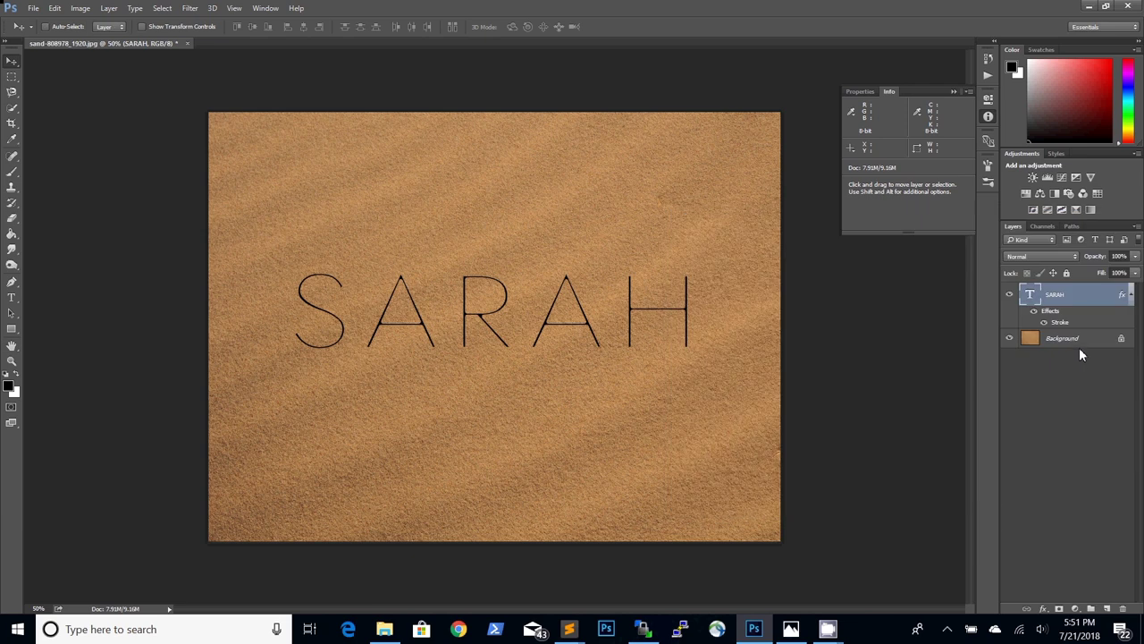
Convert SARAH to a Smart Object, rotate it diagonally upward, and widen it.
right_click(1075, 299)
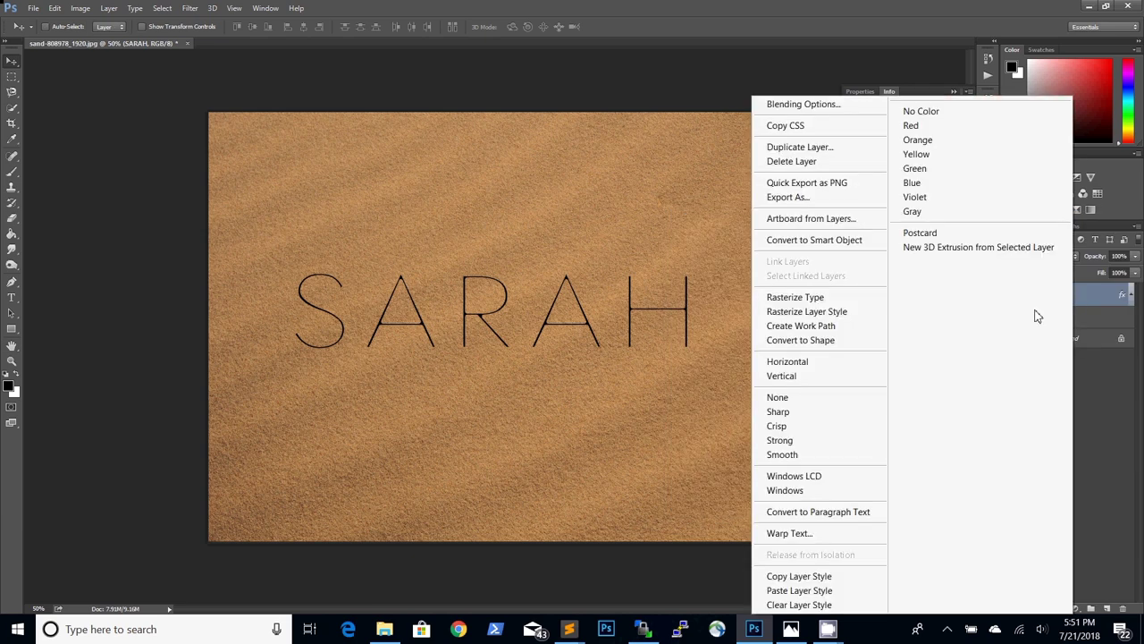
click(823, 245)
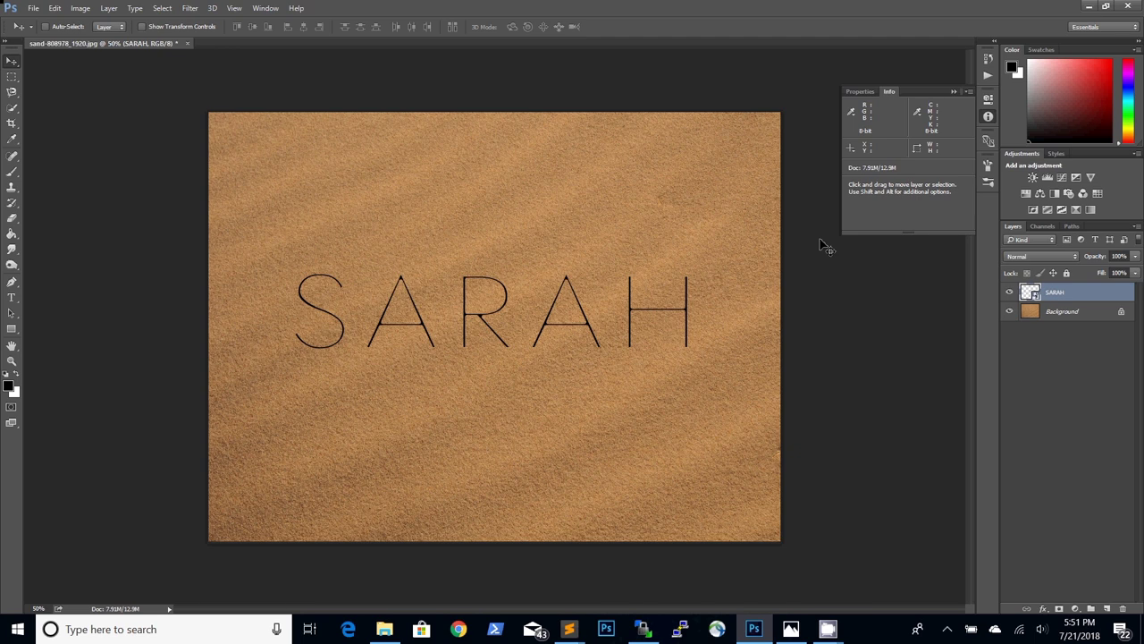
key(ctrl+t)
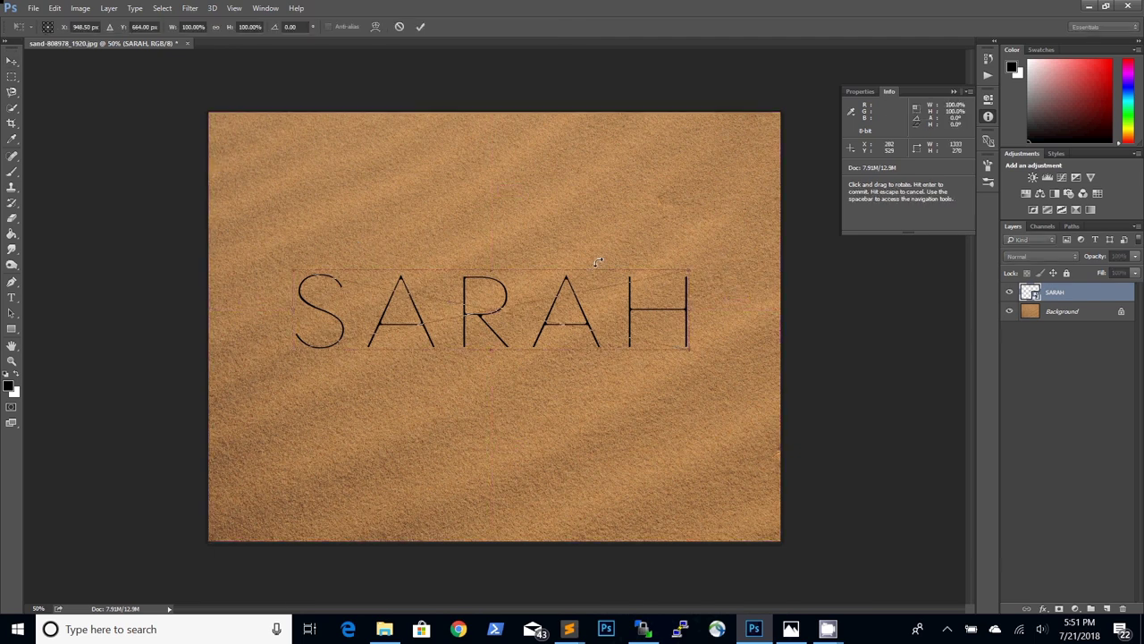
drag(598, 261, 685, 146)
drag(497, 233, 506, 276)
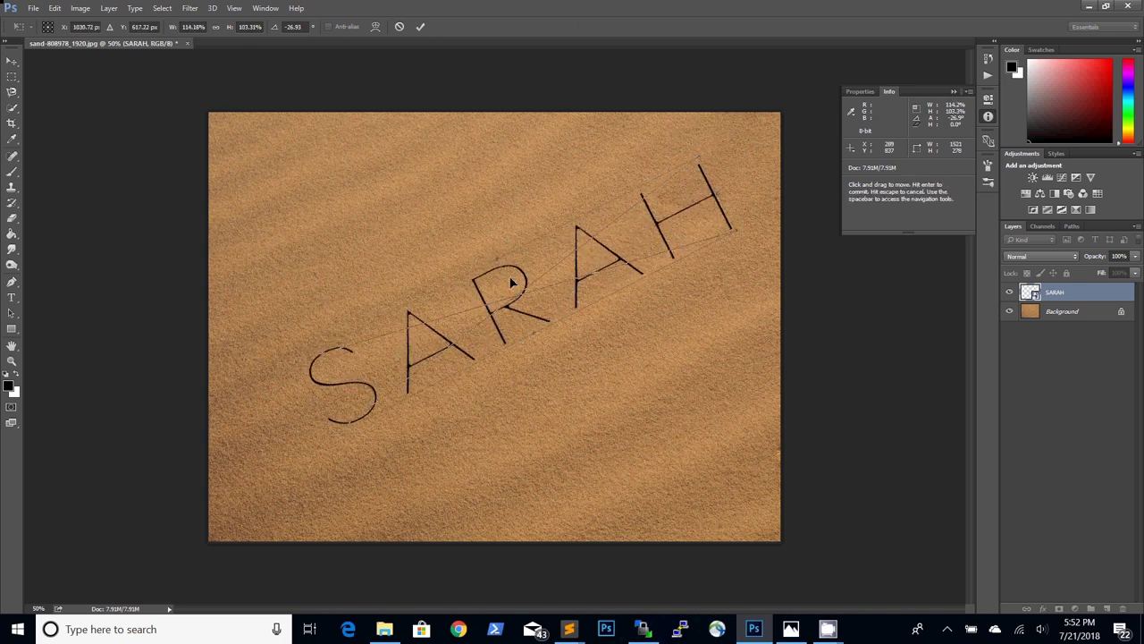
Distort SARAH's corners into a stretched, perspective-like slant and apply the transform.
right_click(500, 302)
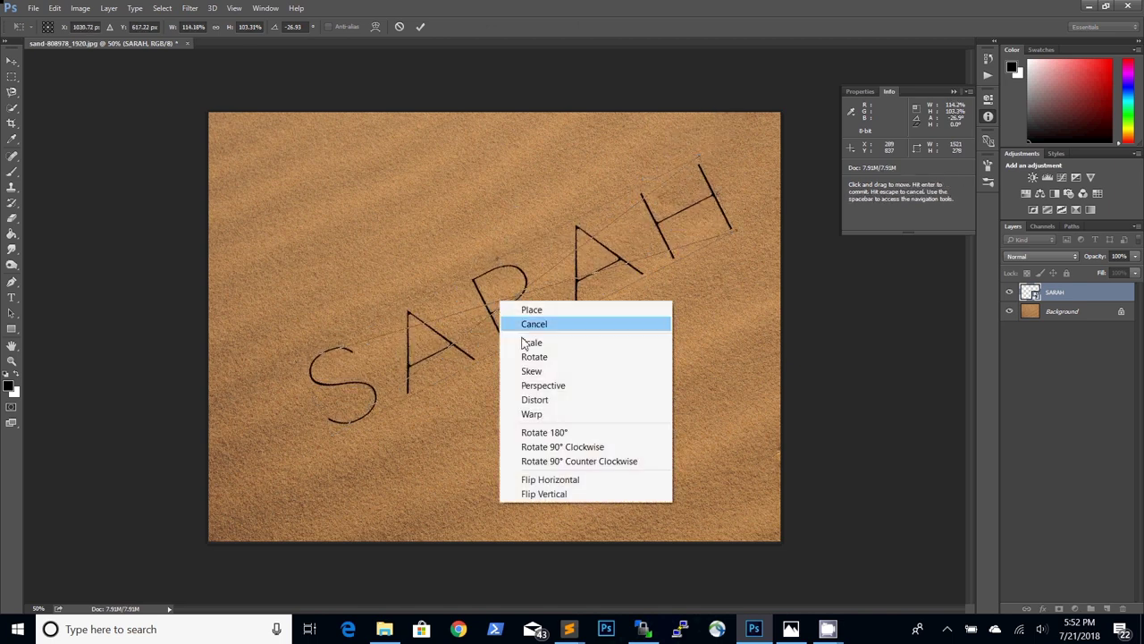
click(554, 400)
drag(330, 442, 308, 460)
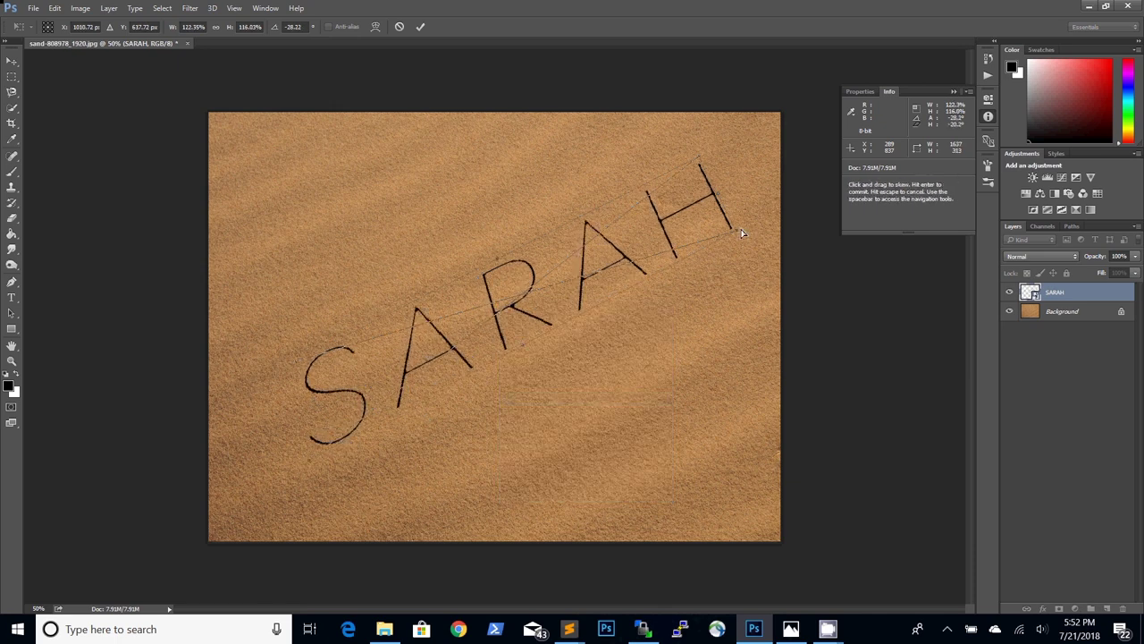
drag(741, 230, 779, 211)
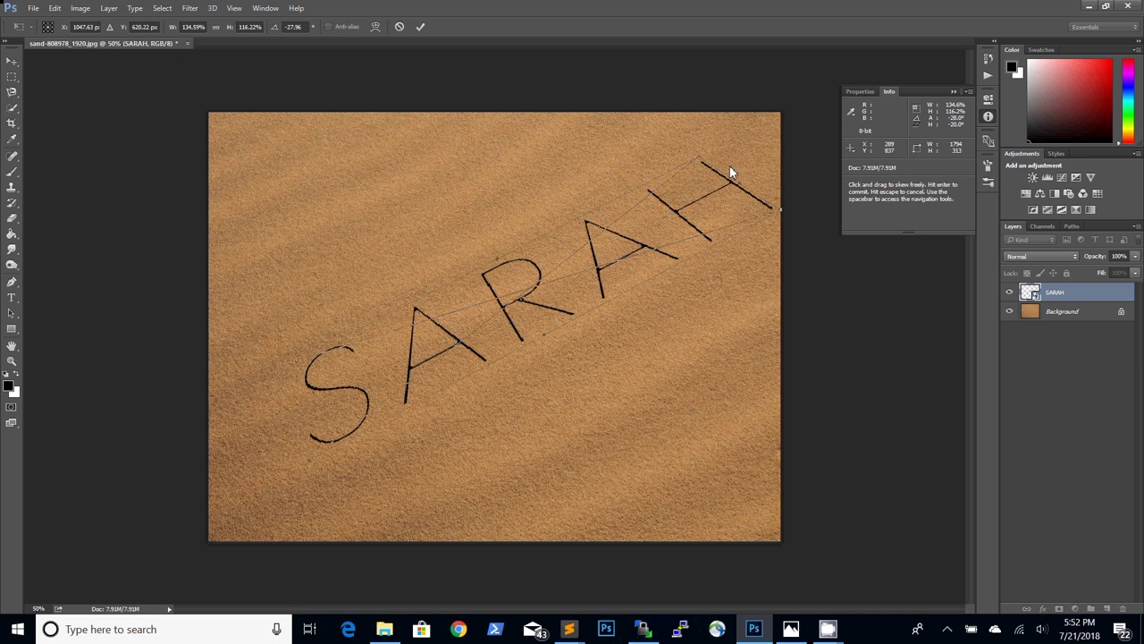
drag(703, 159, 687, 157)
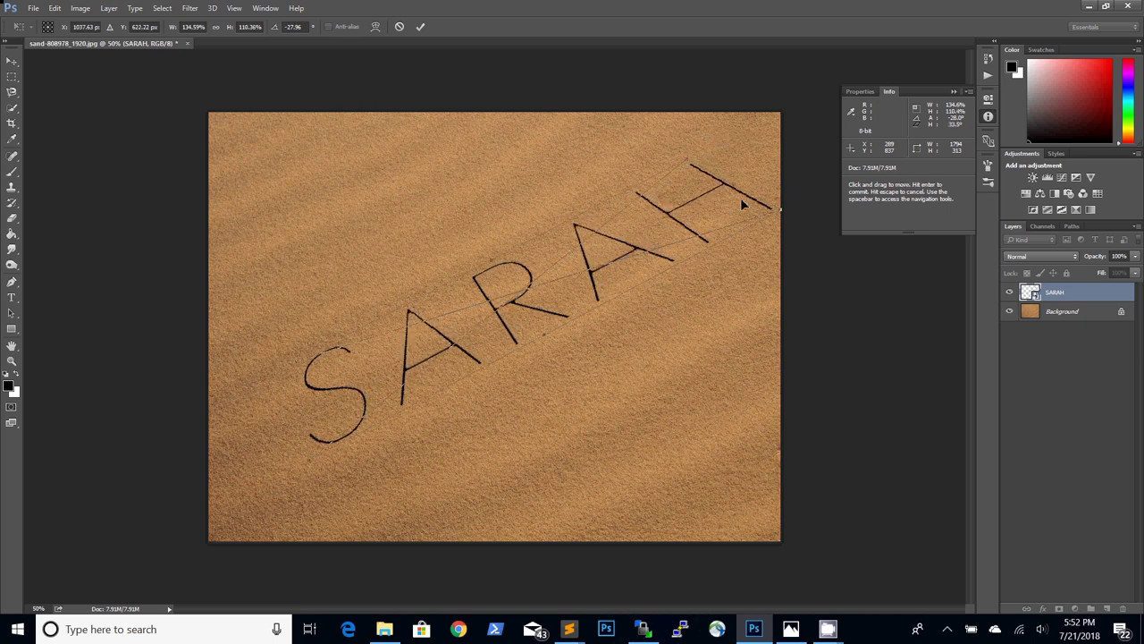
drag(779, 216, 761, 201)
mouse_move(301, 374)
mouse_down()
mouse_move(305, 356)
mouse_move(301, 373)
mouse_up()
key(Return)
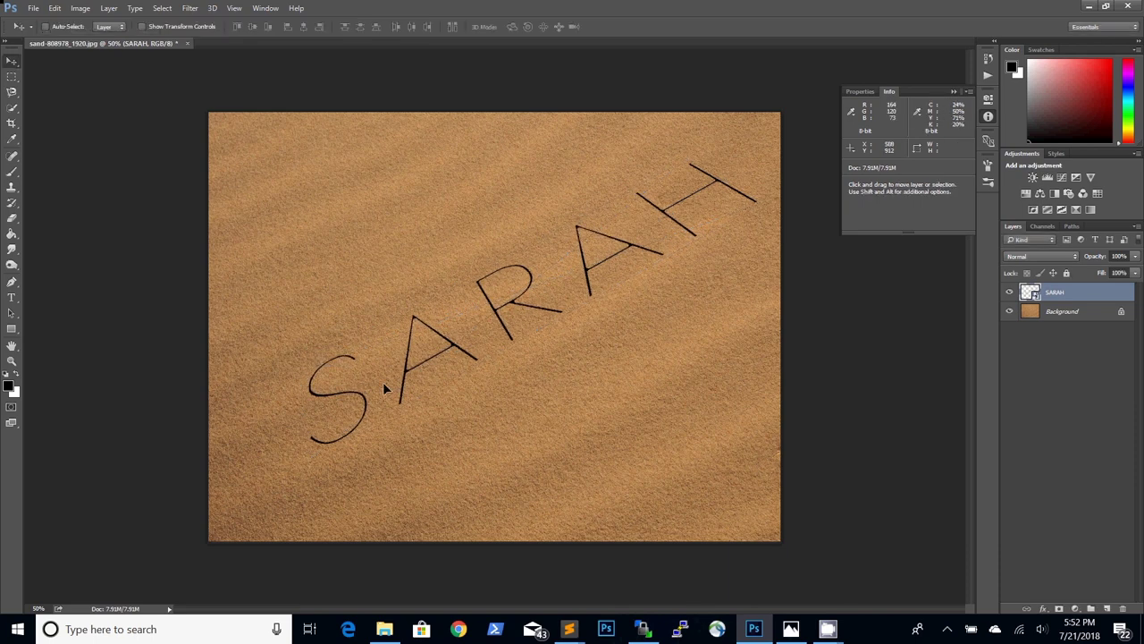
Enable Bevel & Emboss on SARAH with Outer Bevel style and Chisel Hard technique.
double_click(1089, 300)
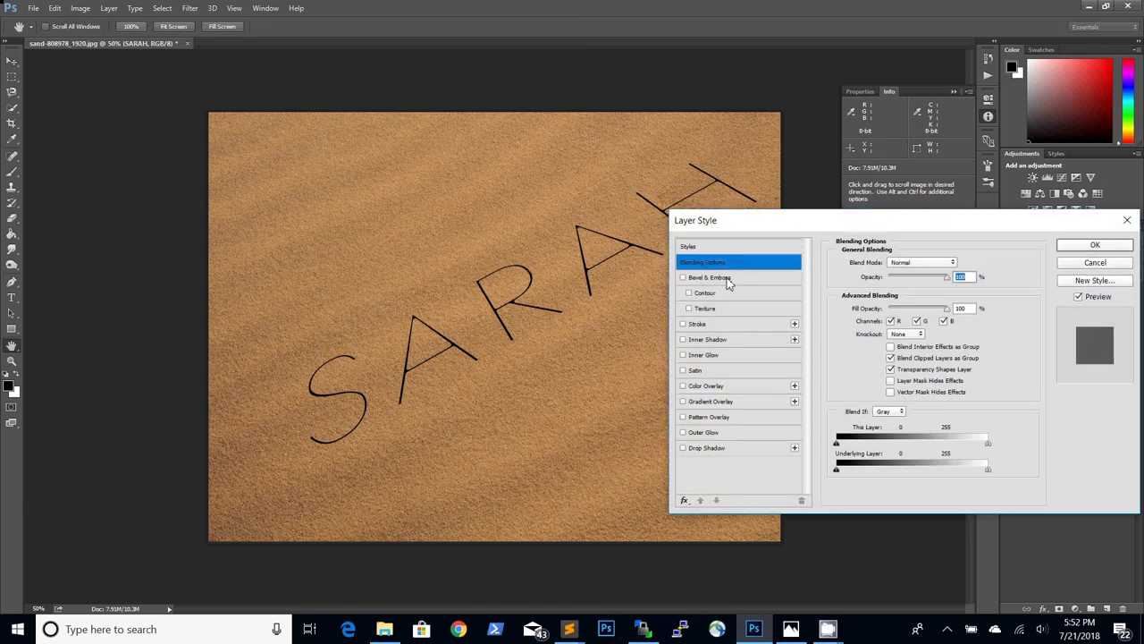
click(728, 279)
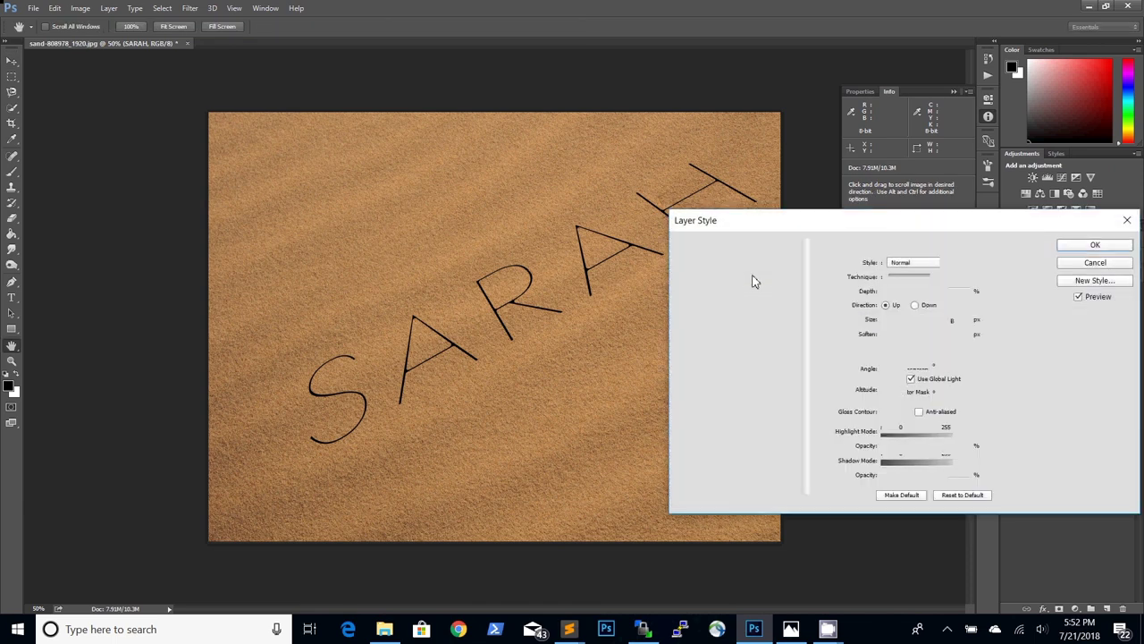
click(901, 263)
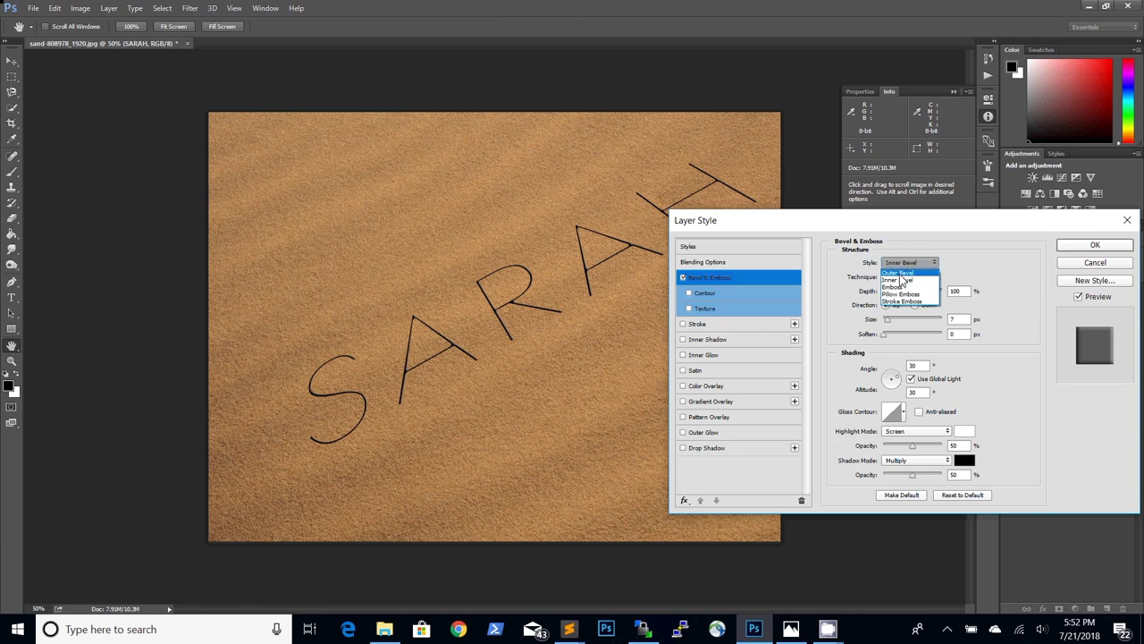
click(901, 272)
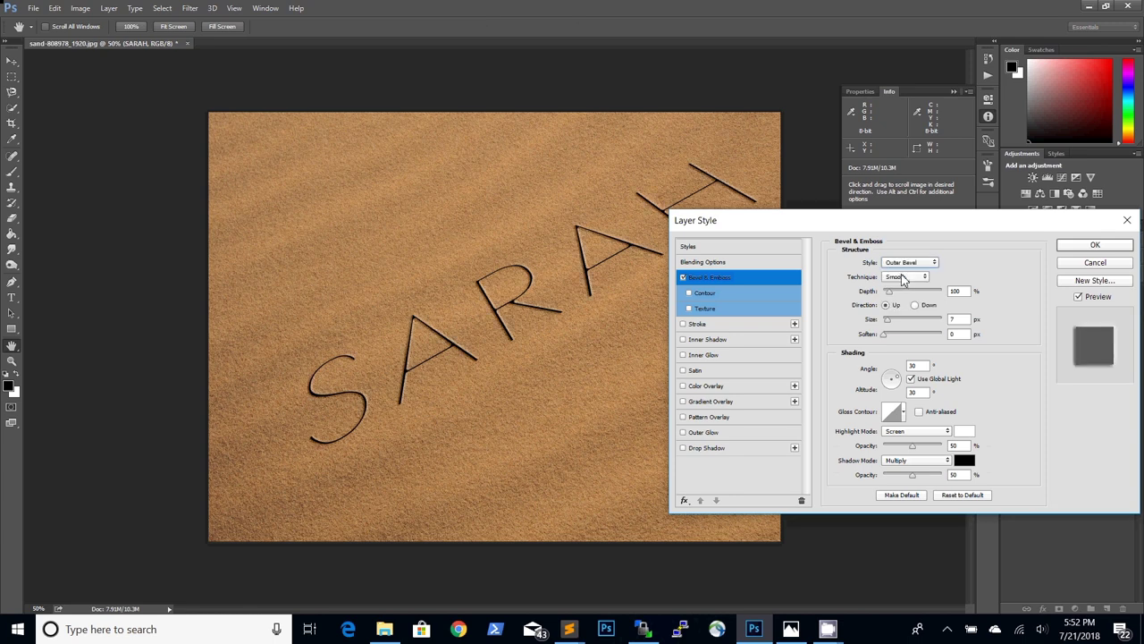
click(903, 277)
click(904, 295)
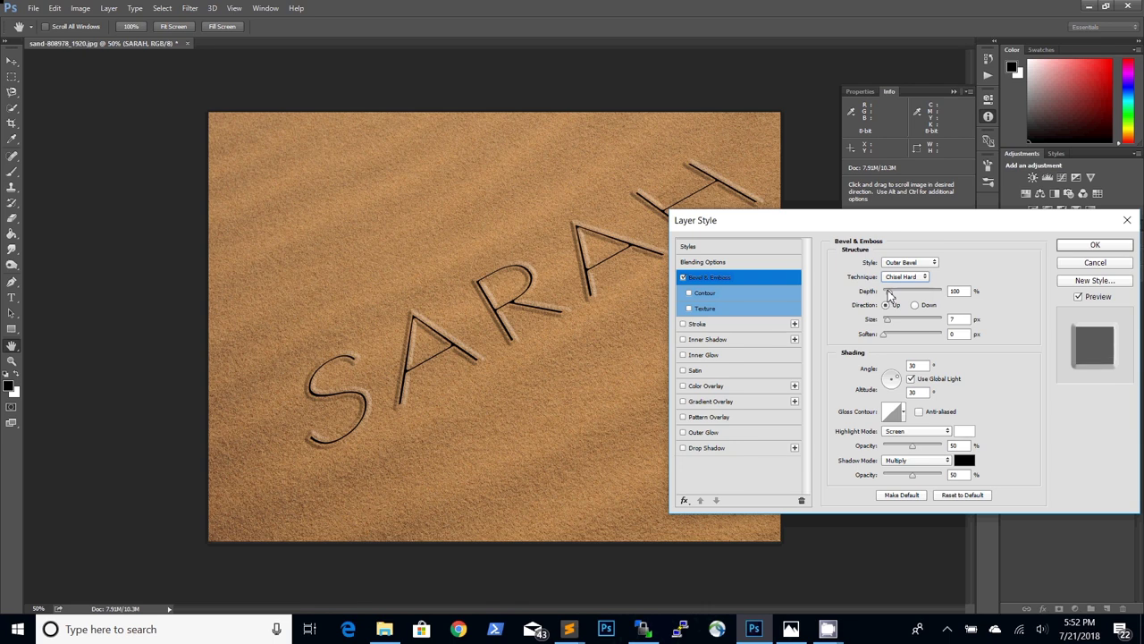
Set the bevel depth to 766%, size to 21 px, and direction to Down.
drag(888, 295, 913, 293)
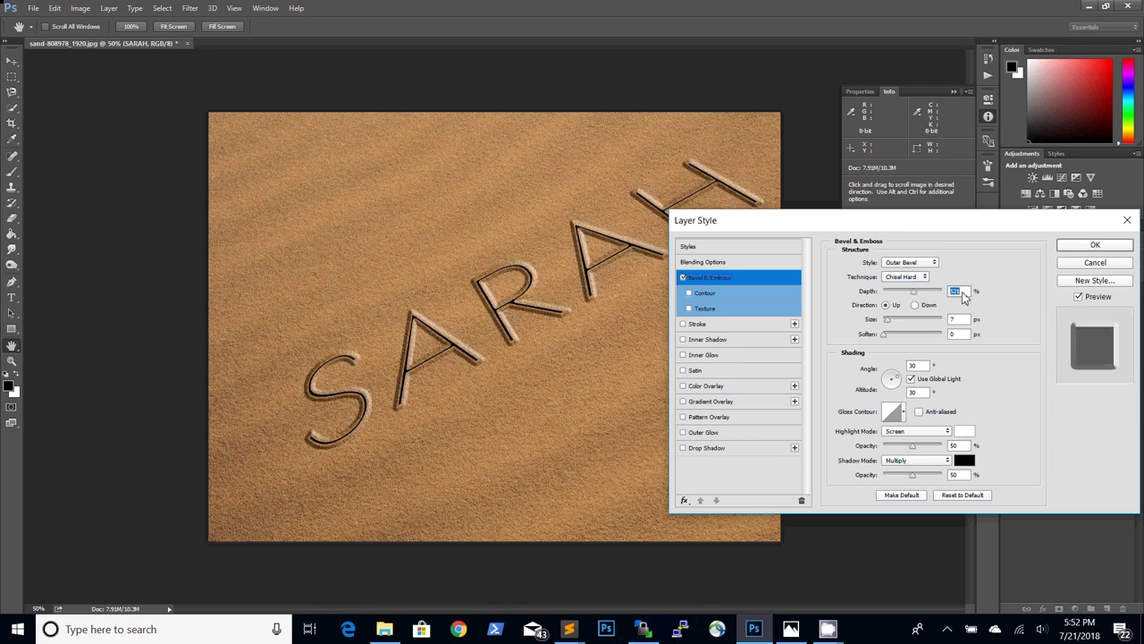
text(531)
text(761)
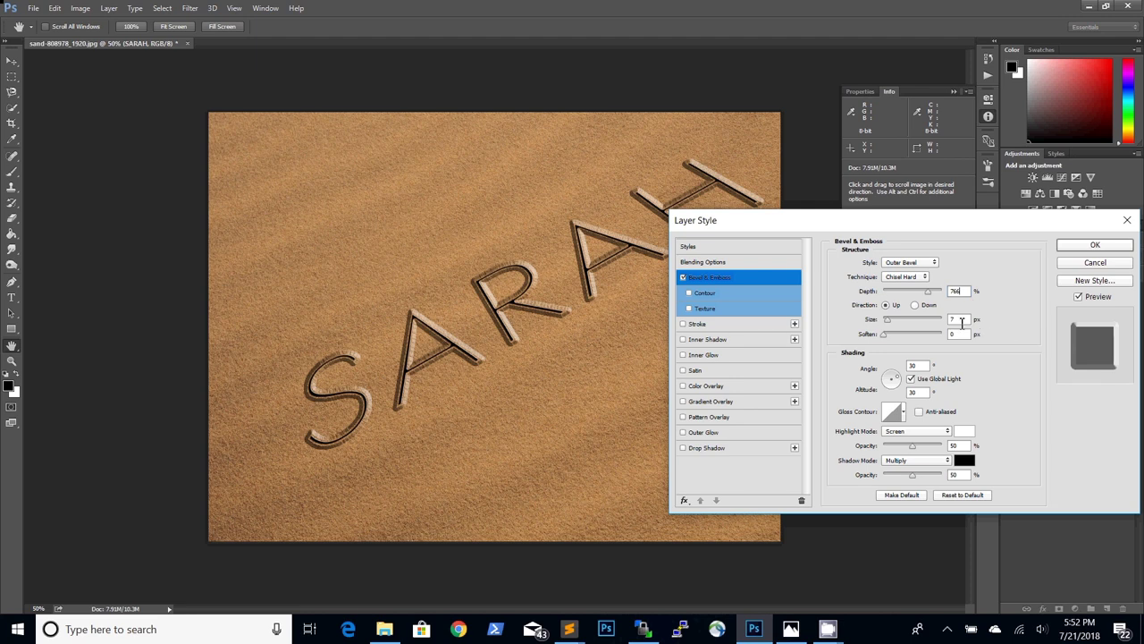
click(964, 319)
text(21)
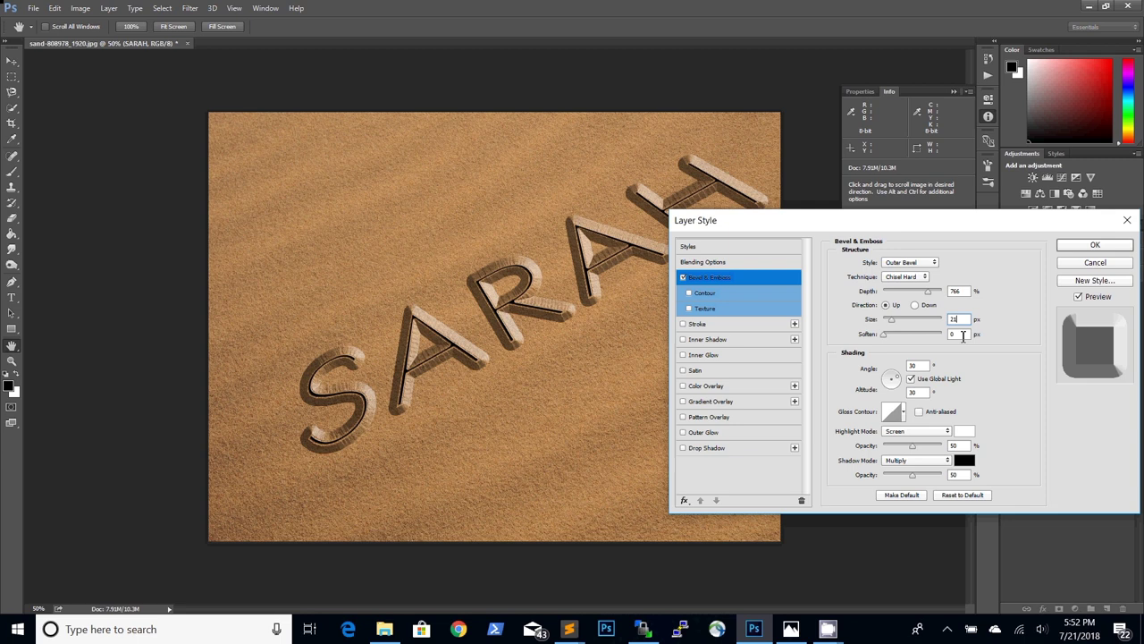
click(963, 334)
click(918, 307)
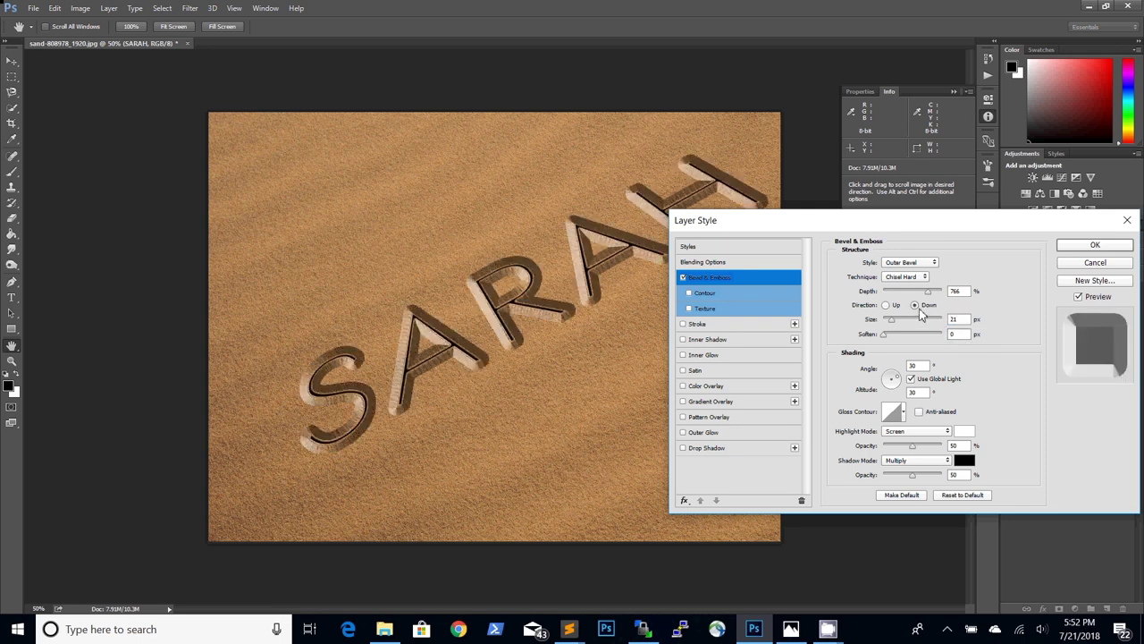
Turn off Global Light, set angle 36° and altitude 42°, with an anti-aliased gloss contour.
click(911, 378)
double_click(913, 366)
text(90)
drag(924, 367, 908, 397)
text(36)
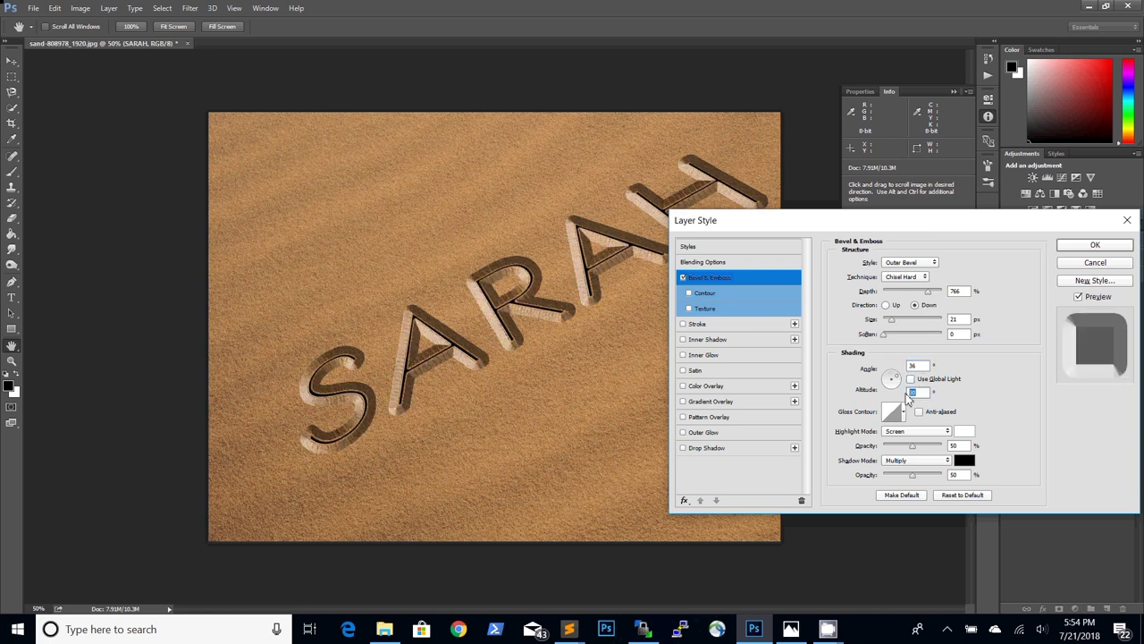
text(42)
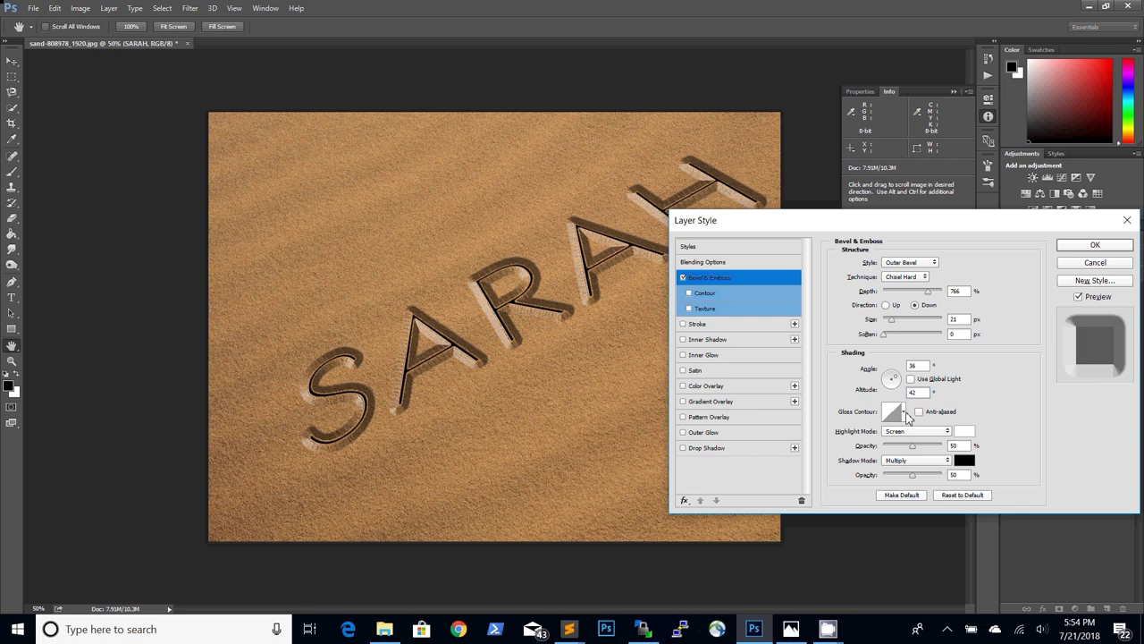
click(904, 414)
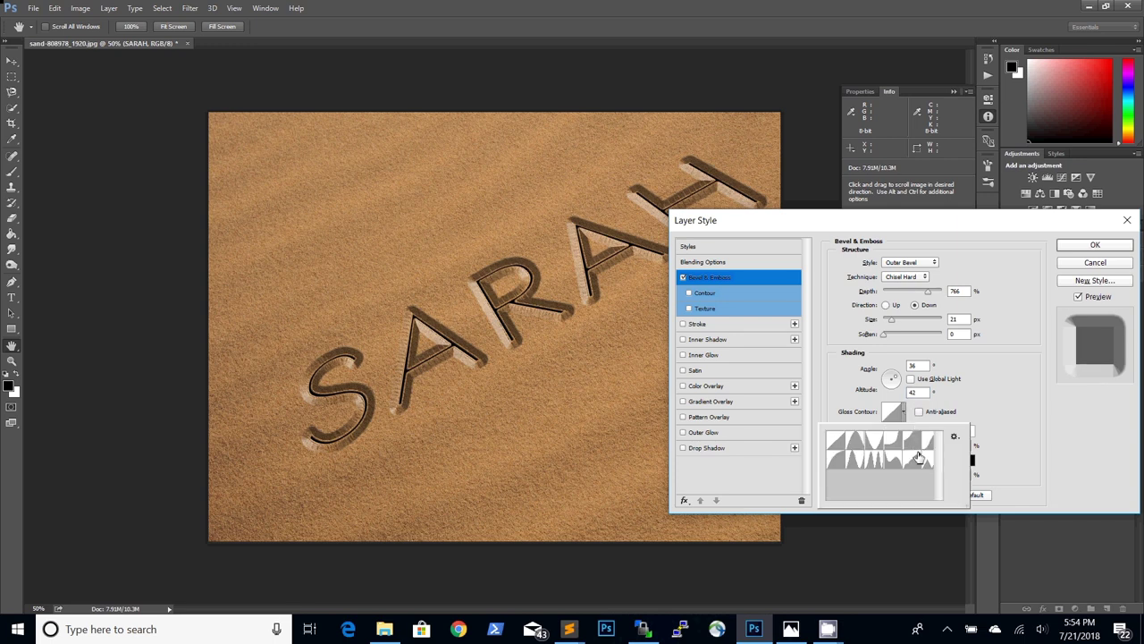
click(911, 444)
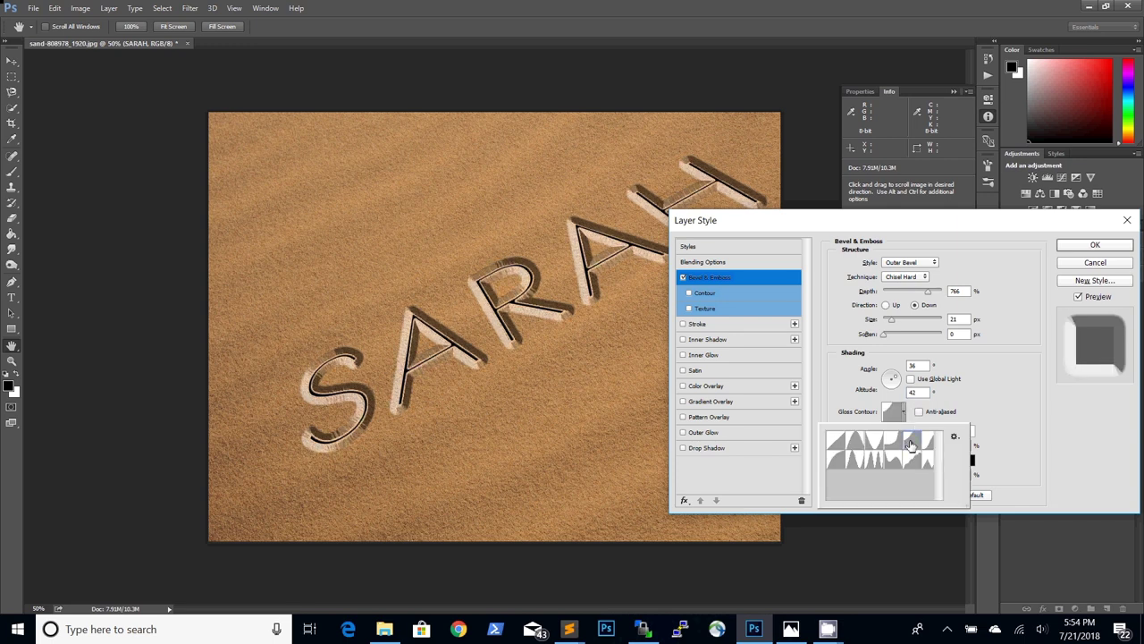
click(993, 404)
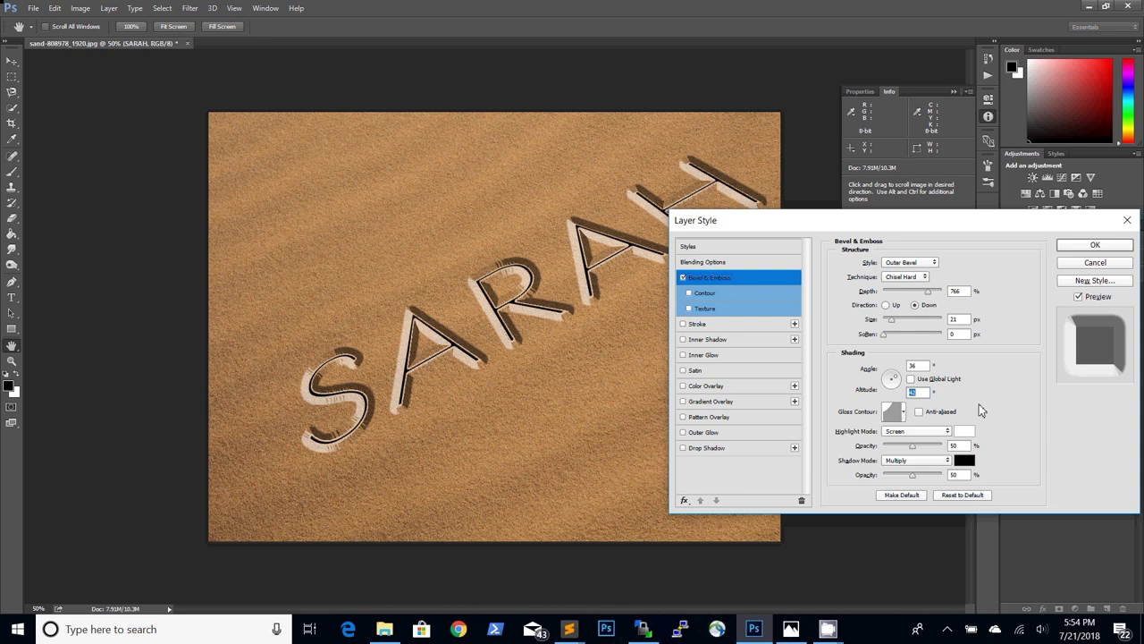
click(927, 414)
Set highlights to Overlay at reduced opacity and shadow opacity to 35%, then apply.
click(937, 432)
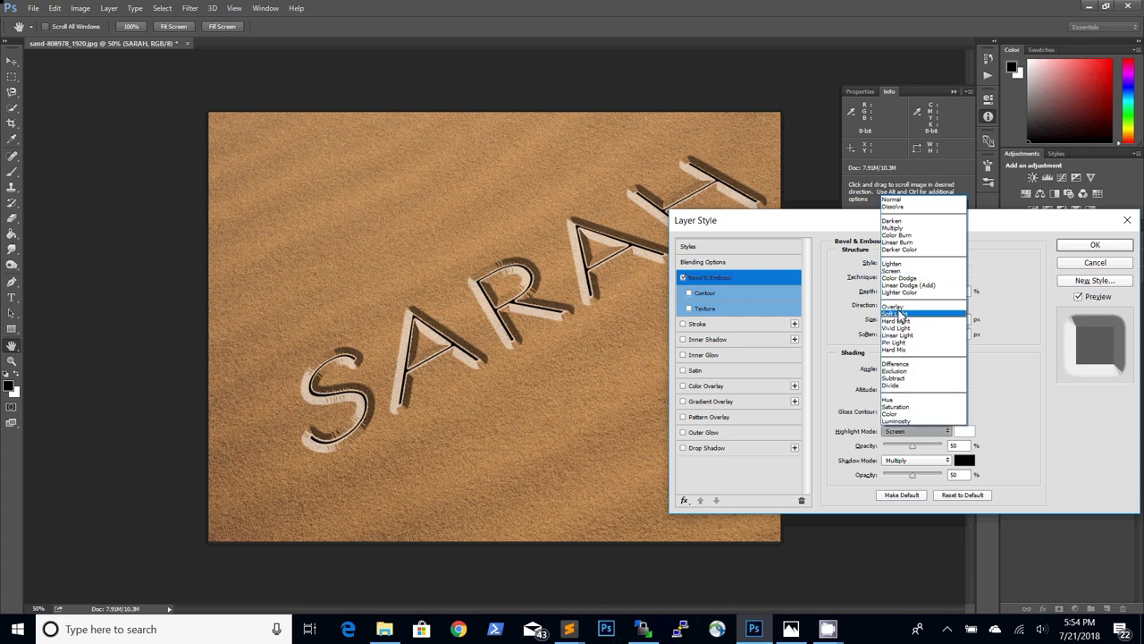
click(900, 311)
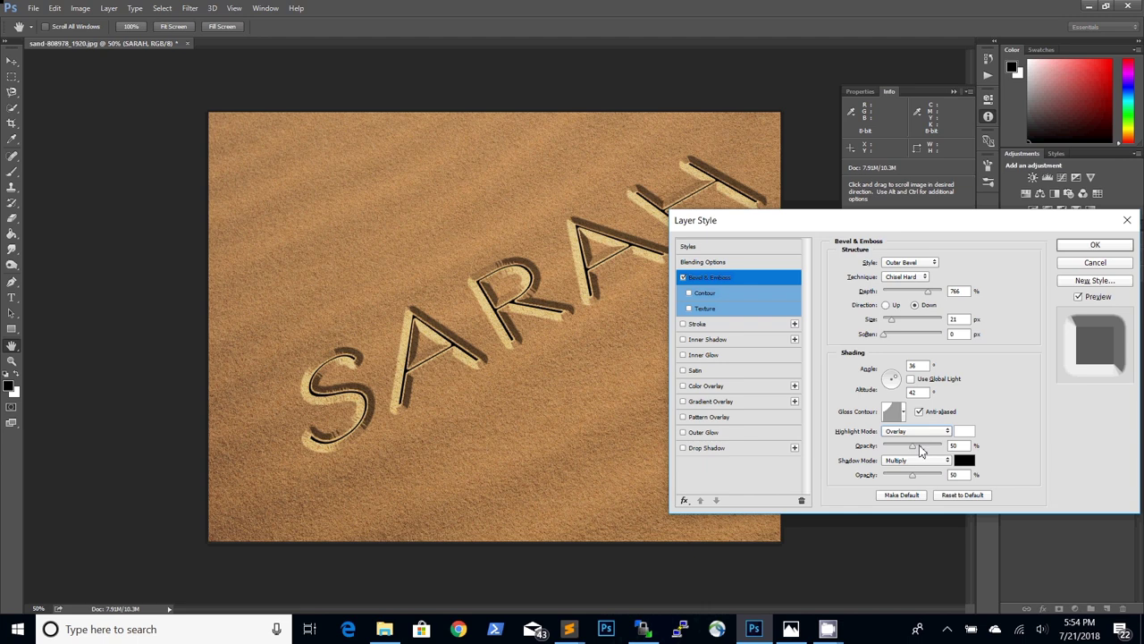
double_click(954, 445)
text(25)
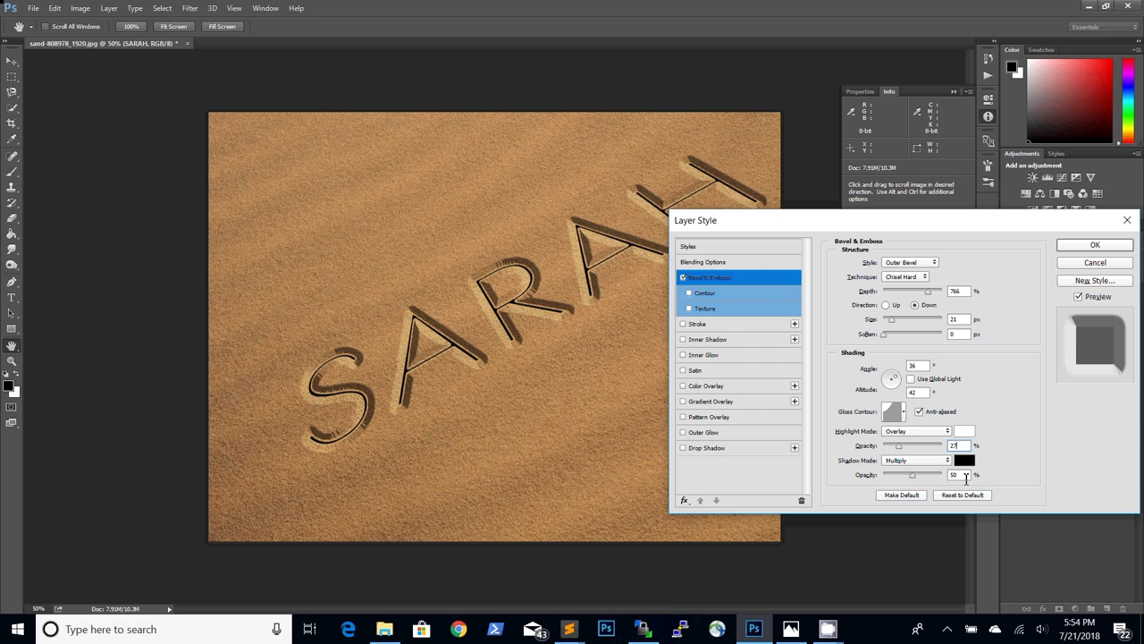
double_click(955, 473)
text(35)
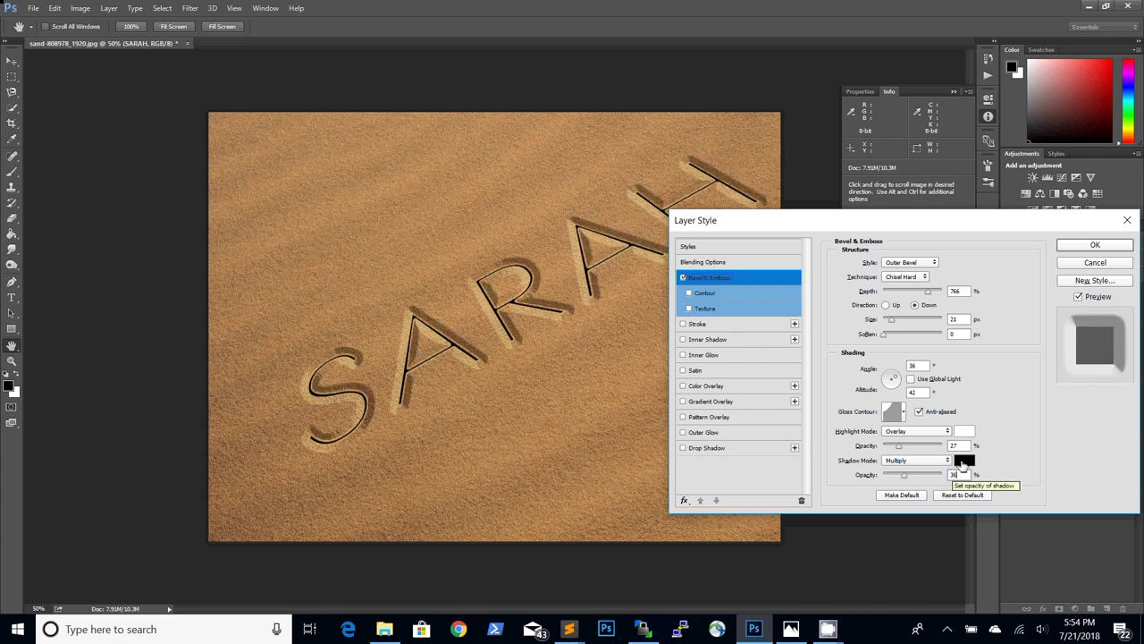
click(1064, 247)
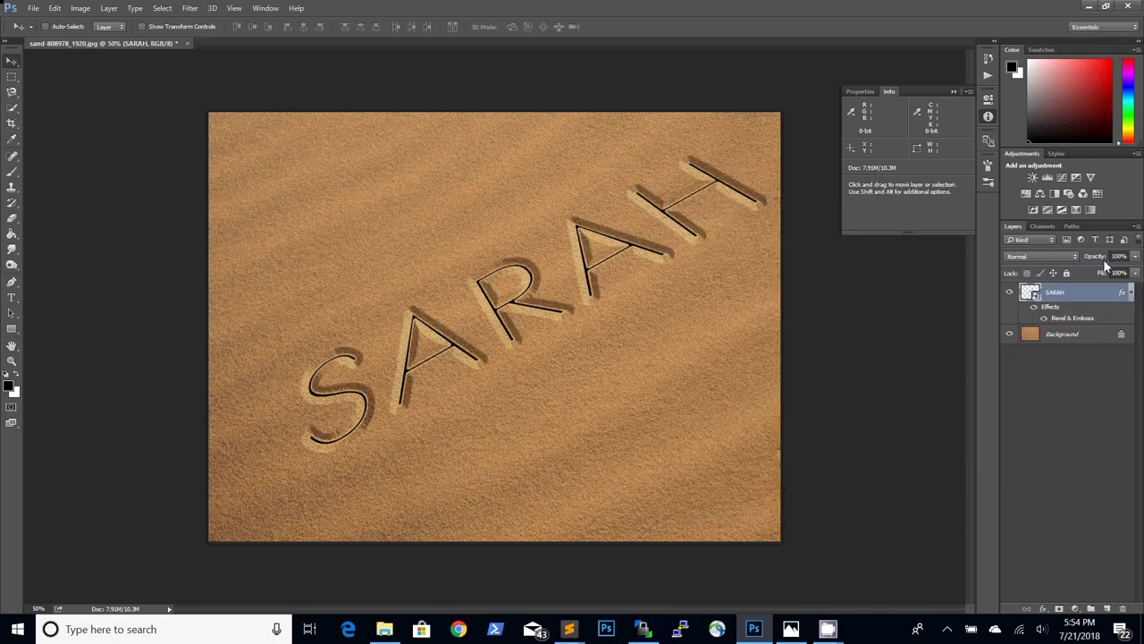
Drop the SARAH layer's Fill to 0% and deselect the layer.
click(1136, 272)
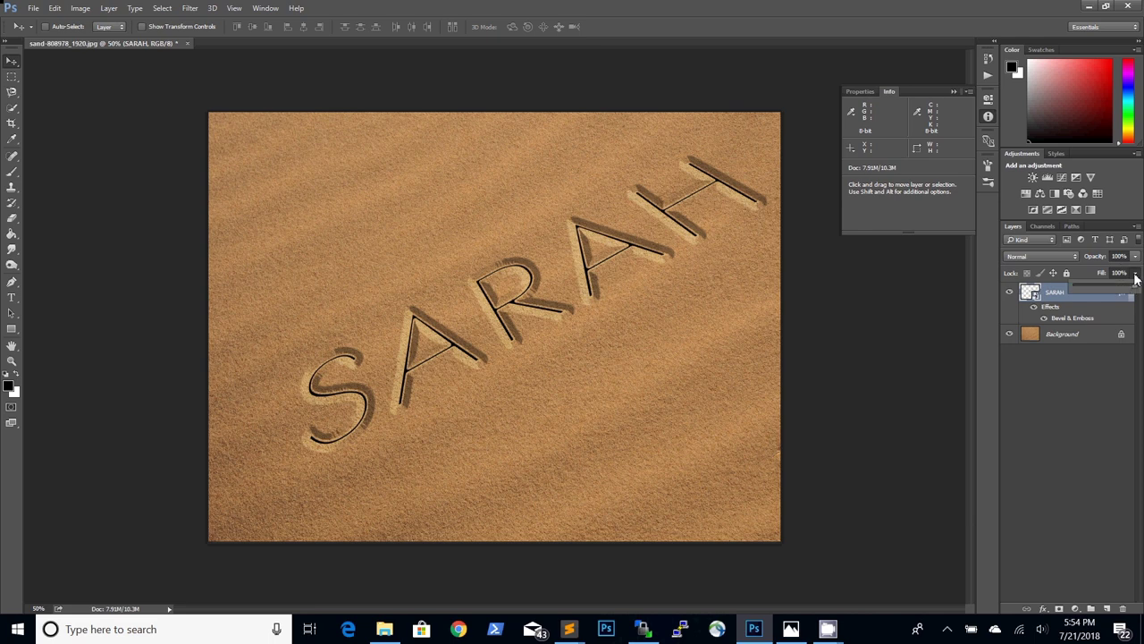
drag(1135, 289, 1059, 288)
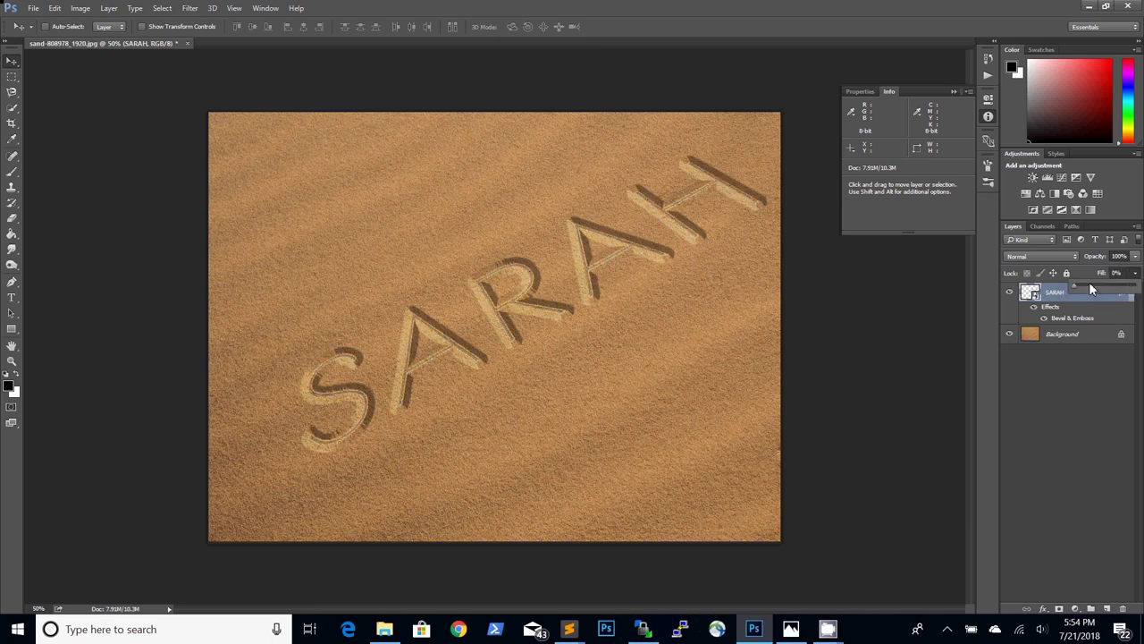
click(1085, 399)
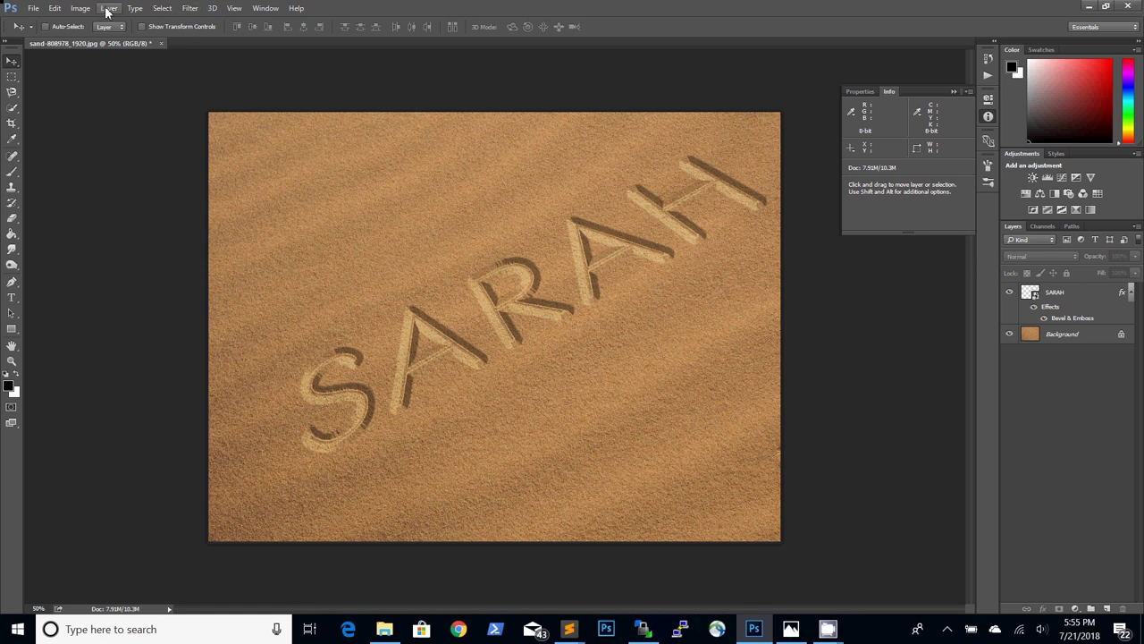
Create a new 100 × 100 px document and unlock its background as Layer 0.
click(33, 8)
click(45, 25)
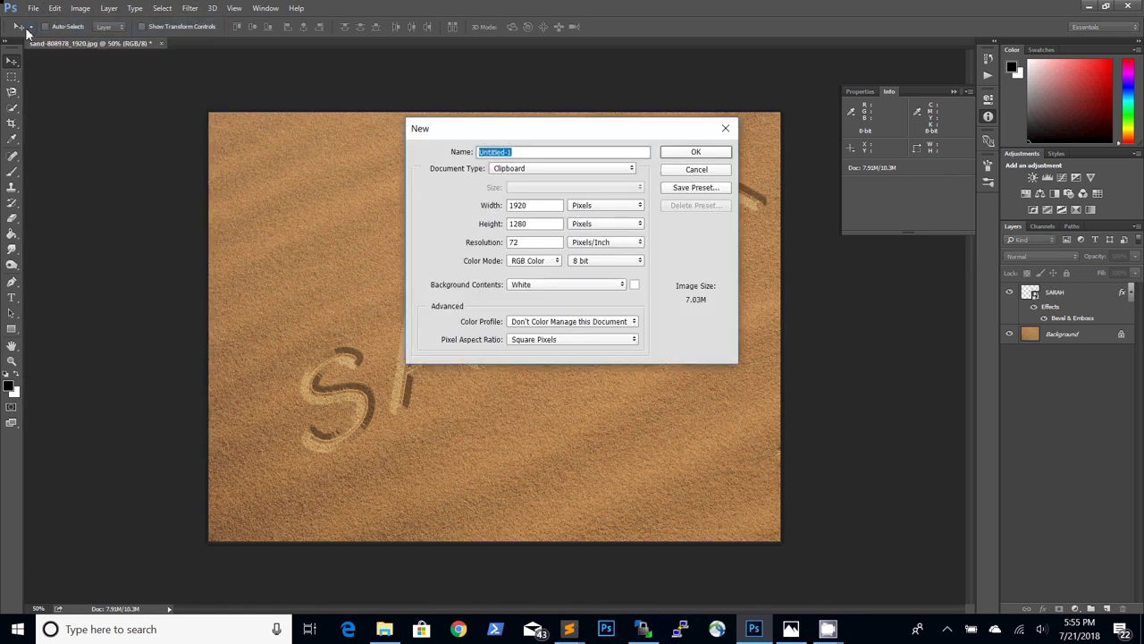
double_click(523, 205)
text(100)
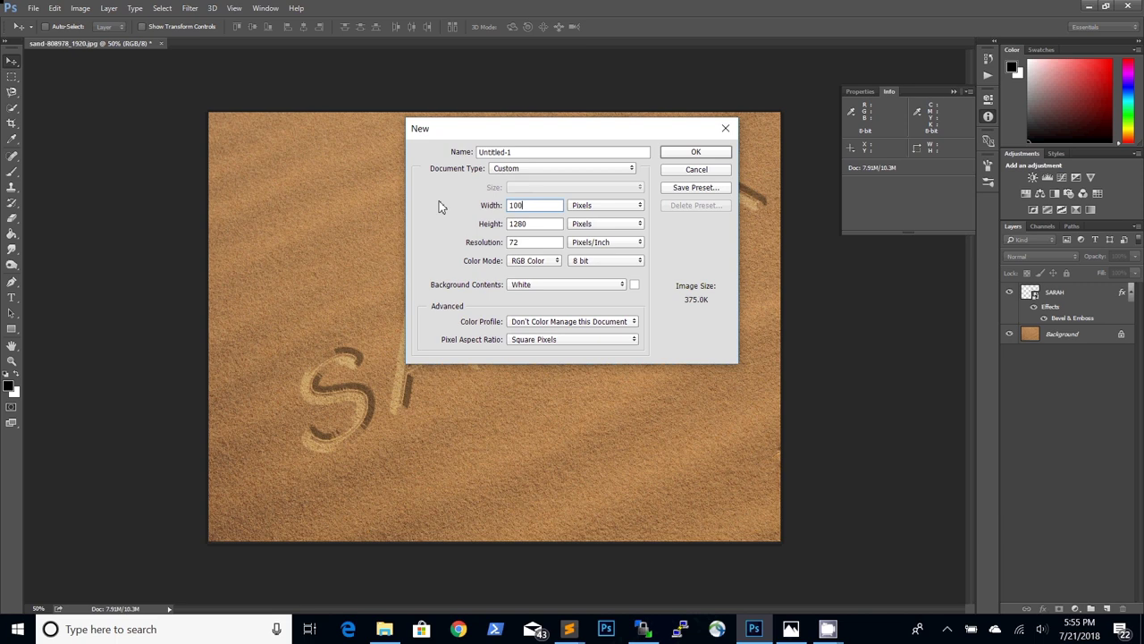
key(Tab)
text(100)
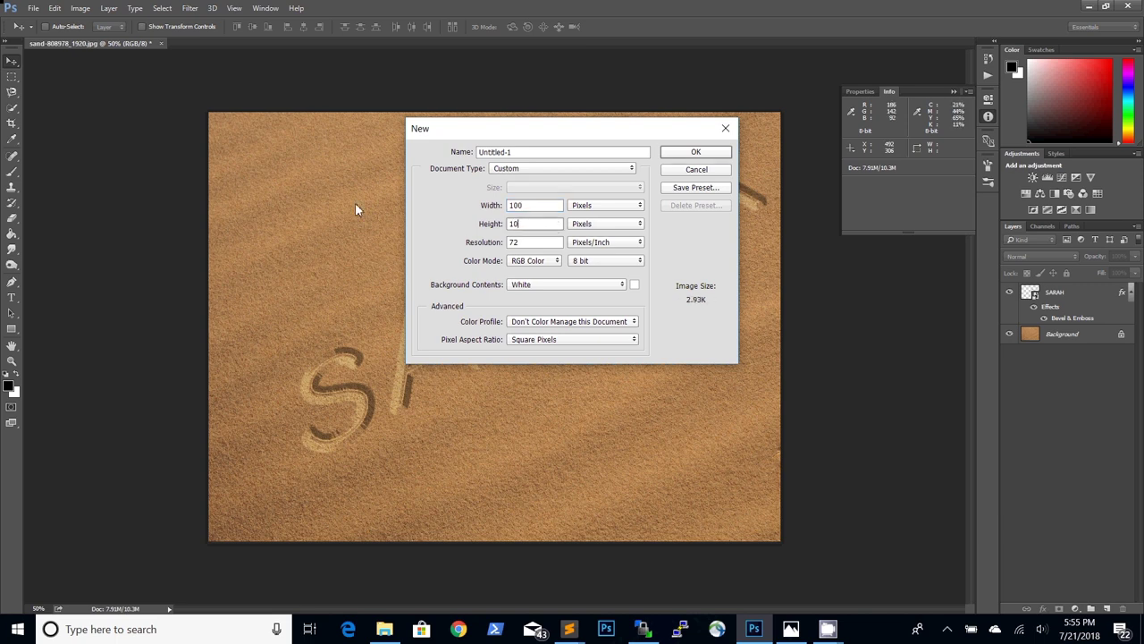
click(694, 151)
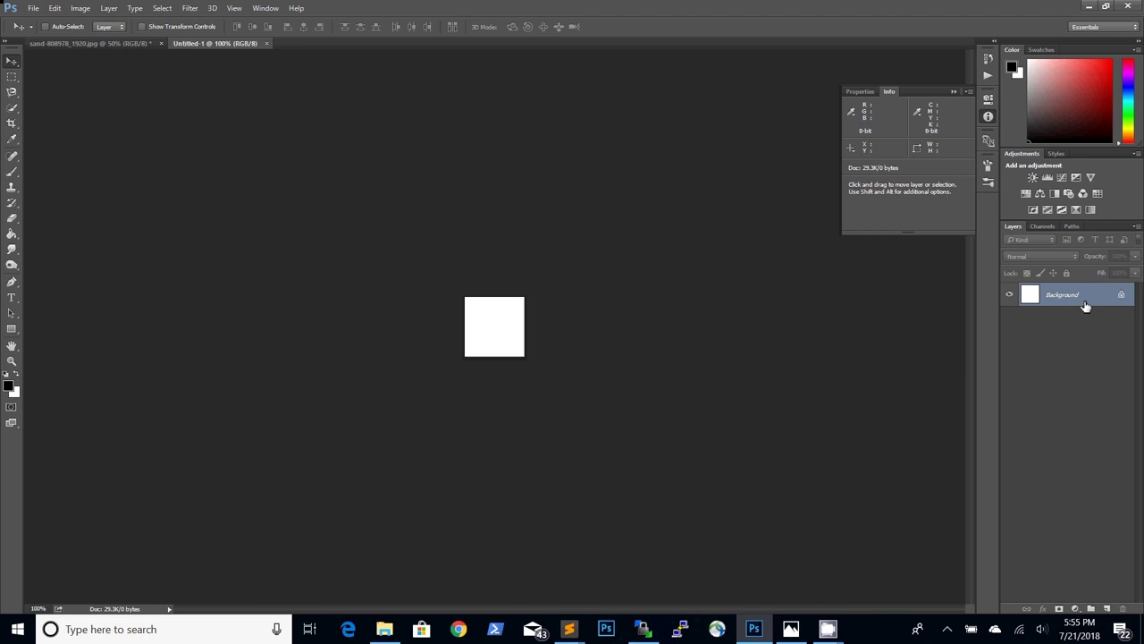
double_click(1085, 307)
click(684, 196)
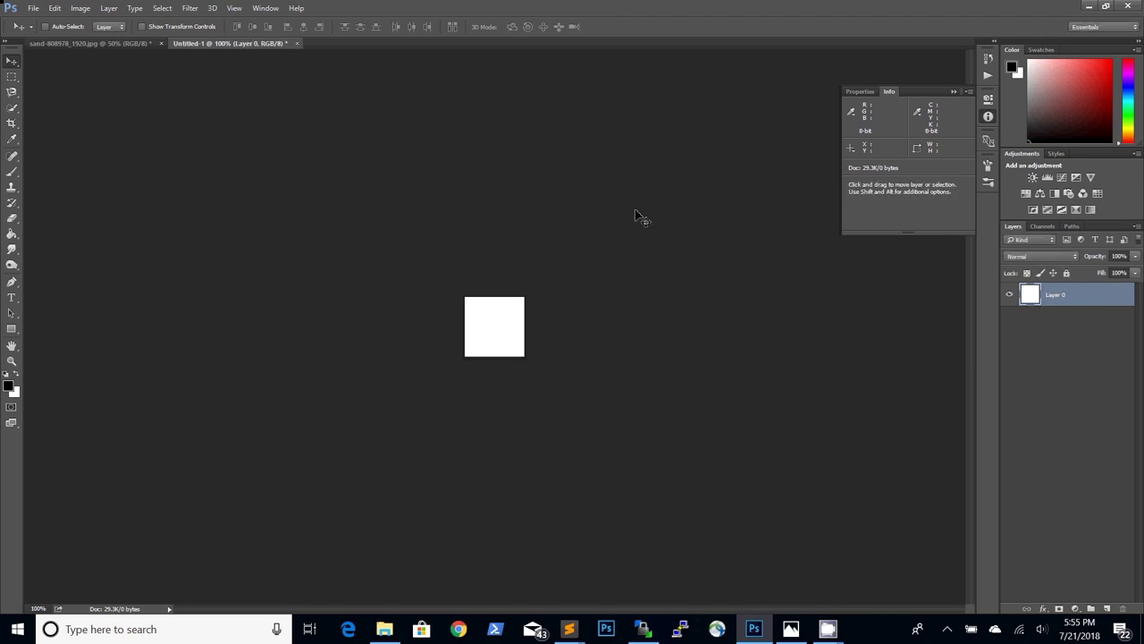
Fill the white square with black using the Paint Bucket.
click(9, 385)
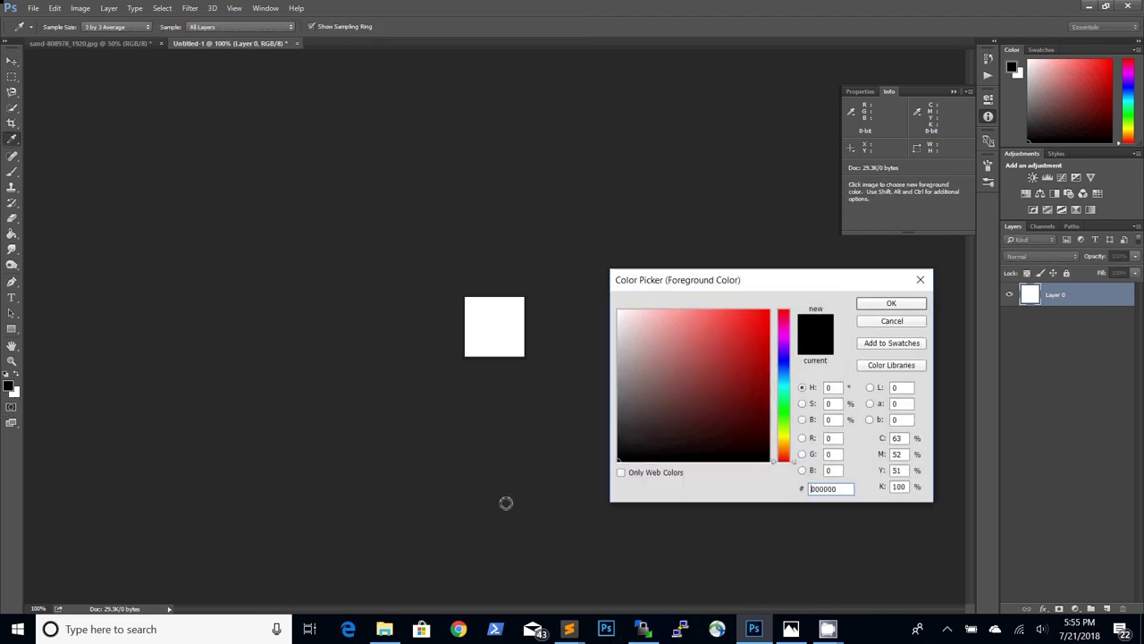
click(889, 303)
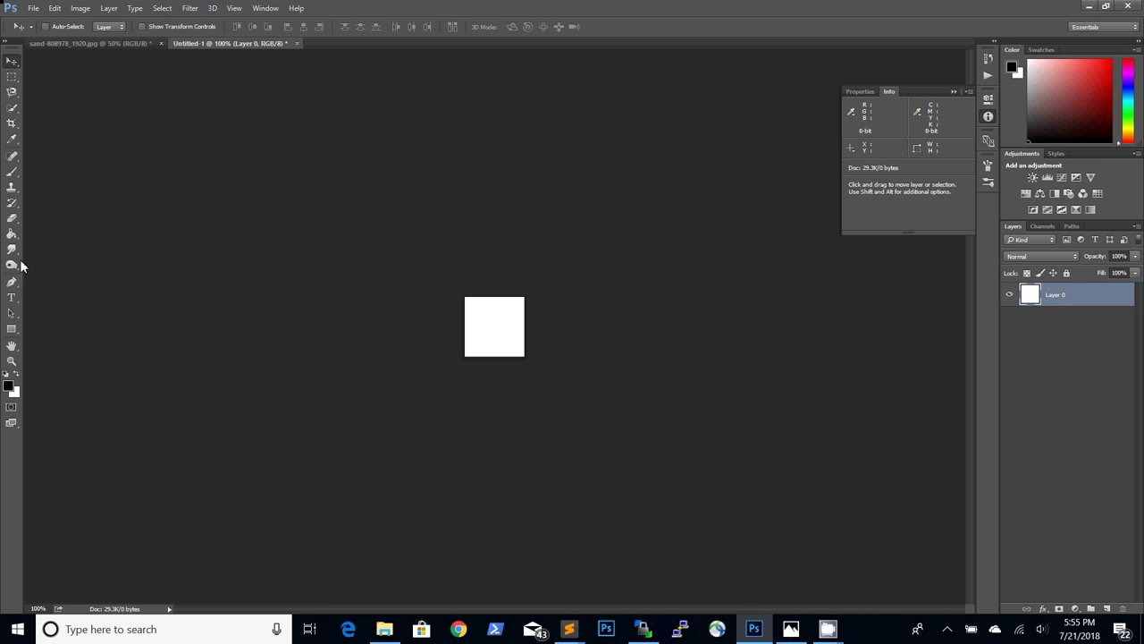
click(11, 234)
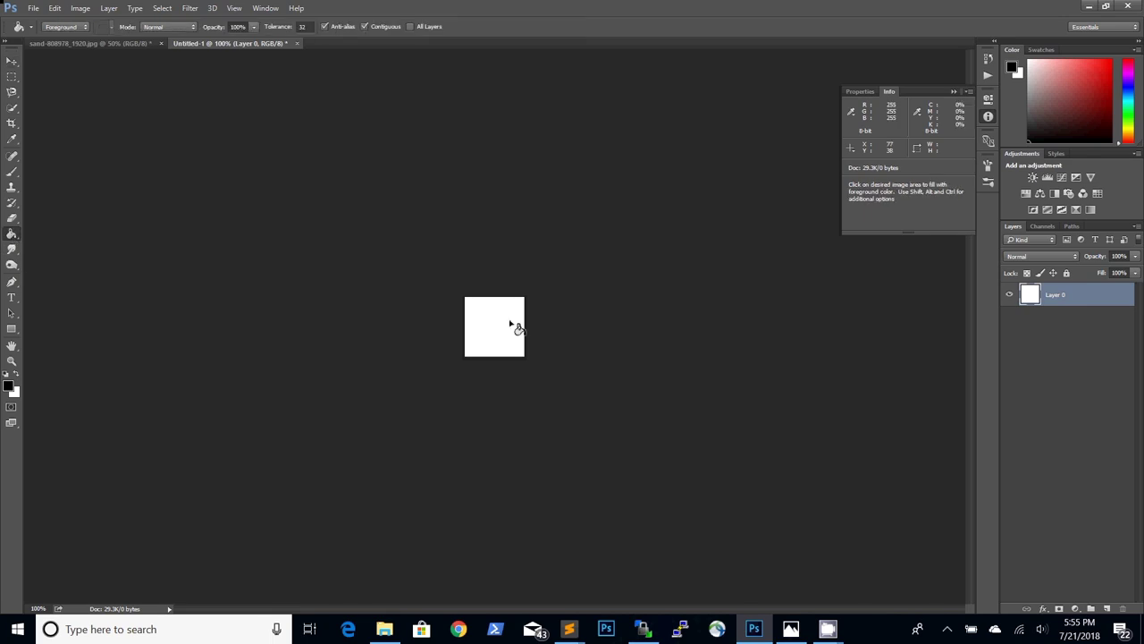
click(517, 328)
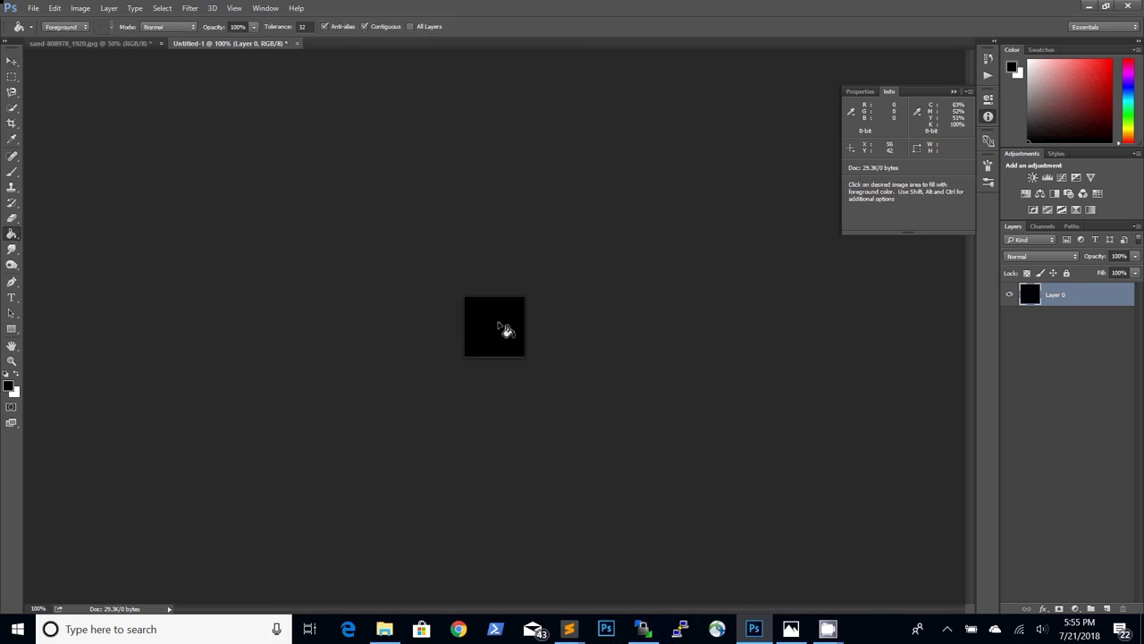
Add monochromatic noise with an amount of about 22.74.
click(191, 9)
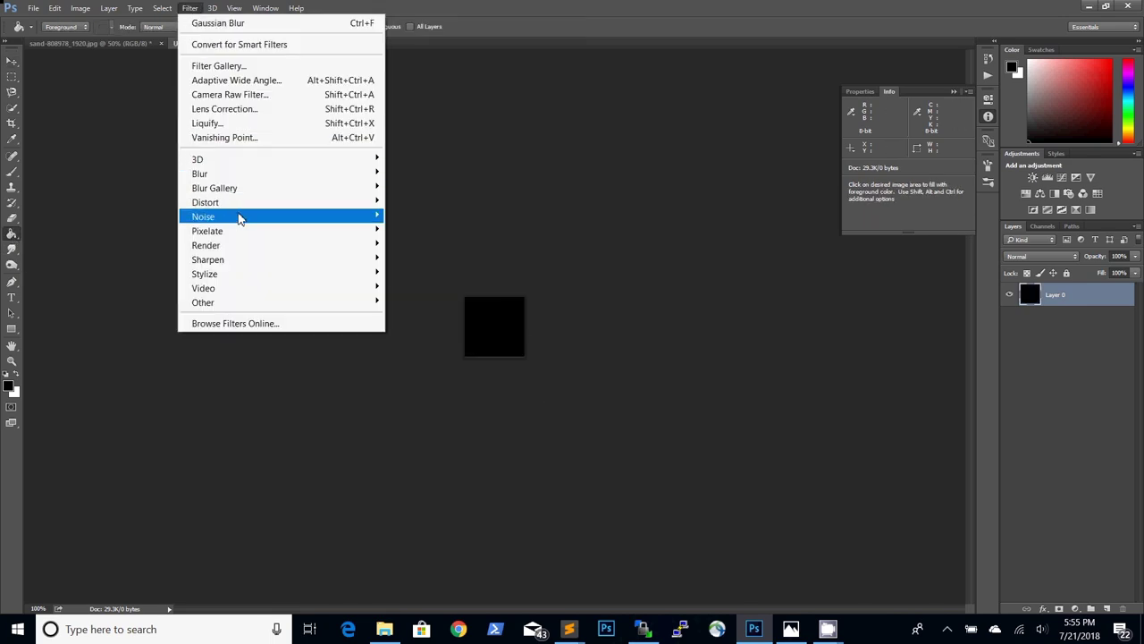
mouse_move(241, 218)
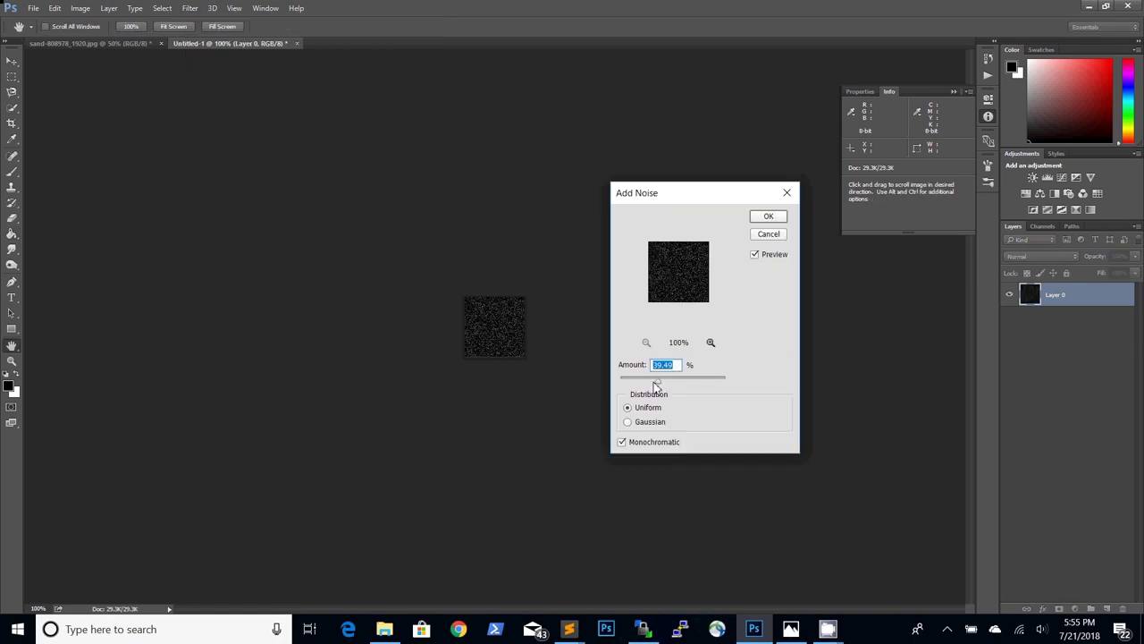
click(639, 443)
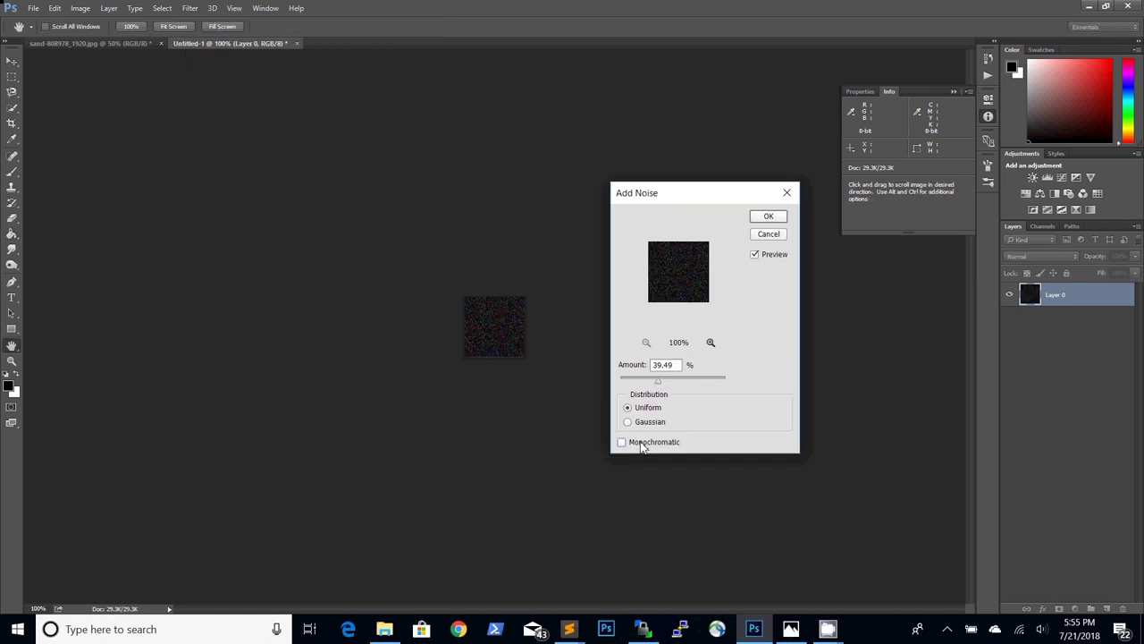
click(641, 444)
drag(659, 382, 658, 383)
click(767, 219)
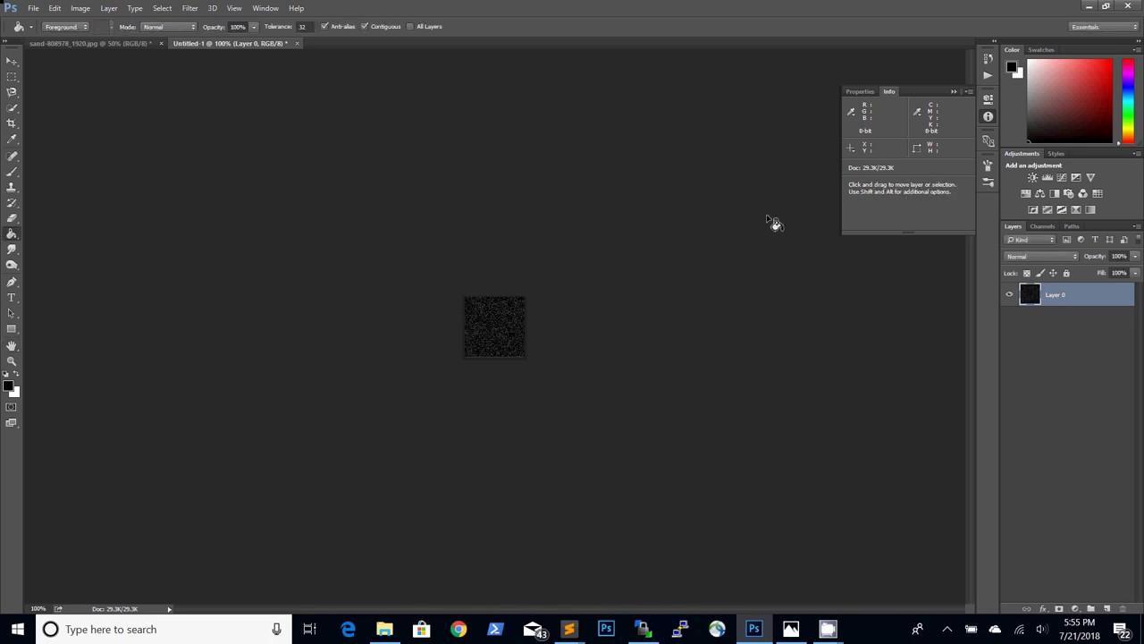
Apply a 0.5 px Gaussian Blur to the noise.
click(191, 8)
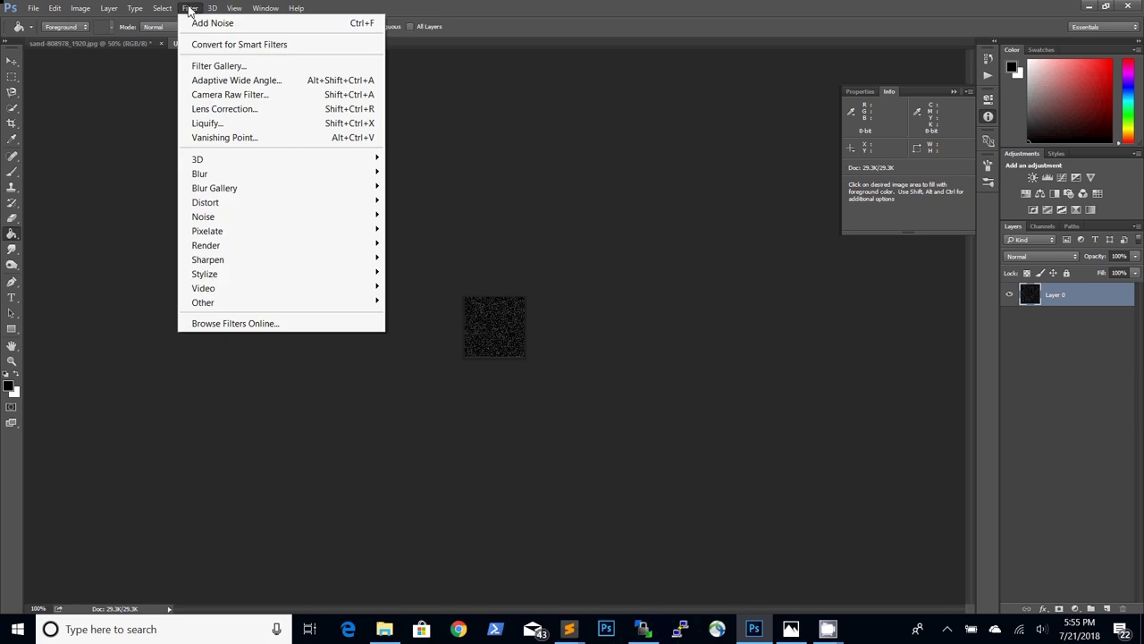
mouse_move(330, 176)
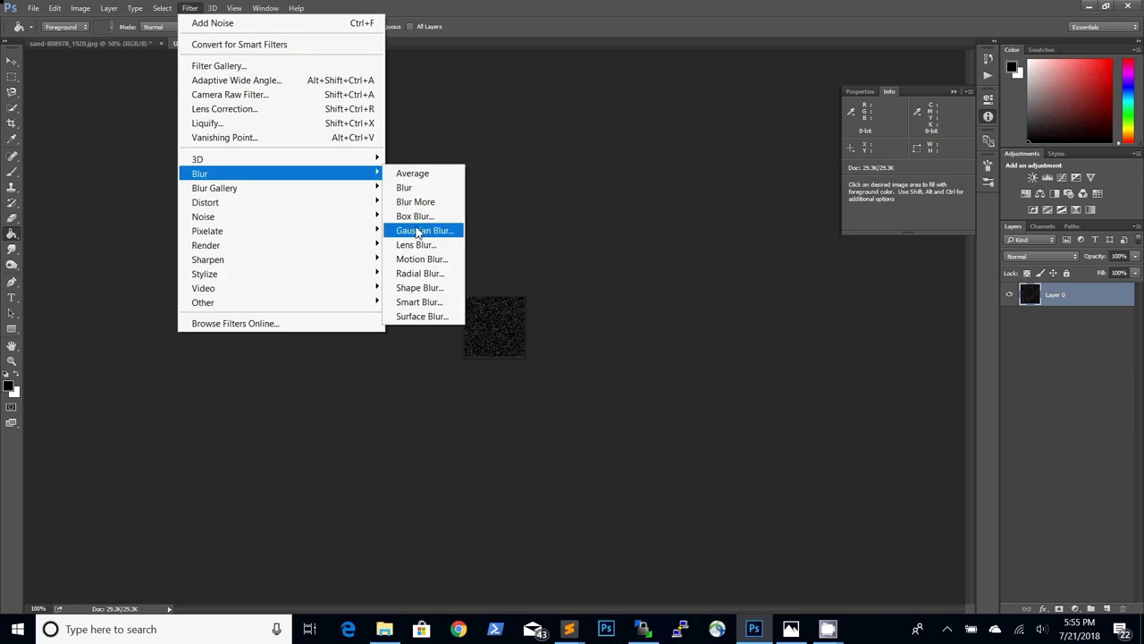
click(409, 228)
drag(694, 349, 702, 349)
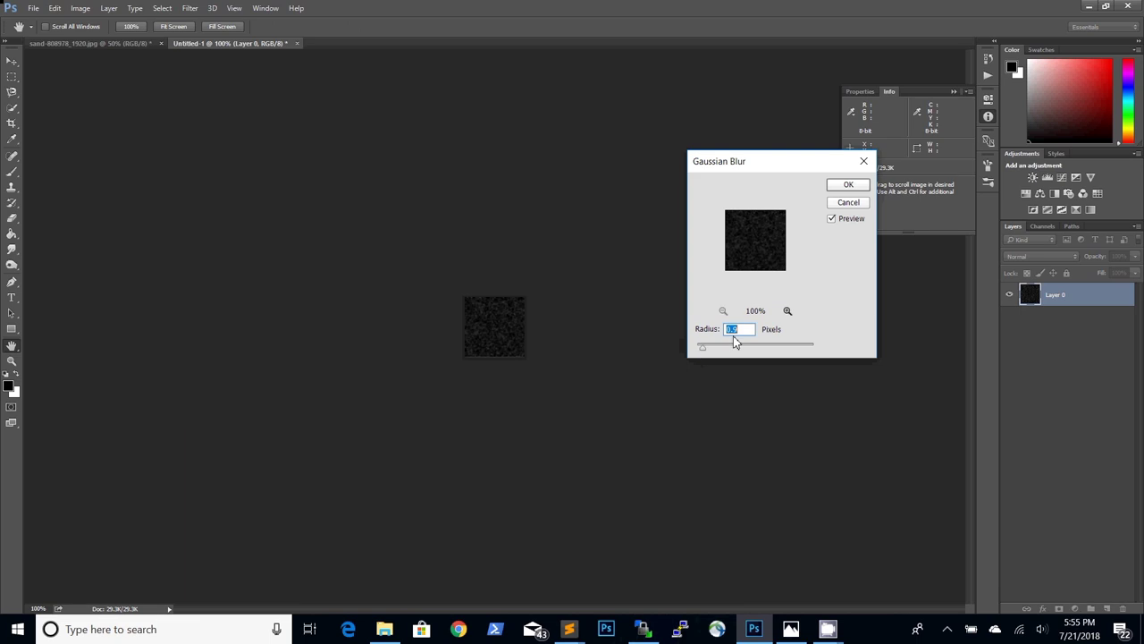
click(741, 332)
key(BackSpace)
text(5)
click(849, 185)
Define the square as pattern 'Write In Sand Pattern' and close it without saving.
click(55, 9)
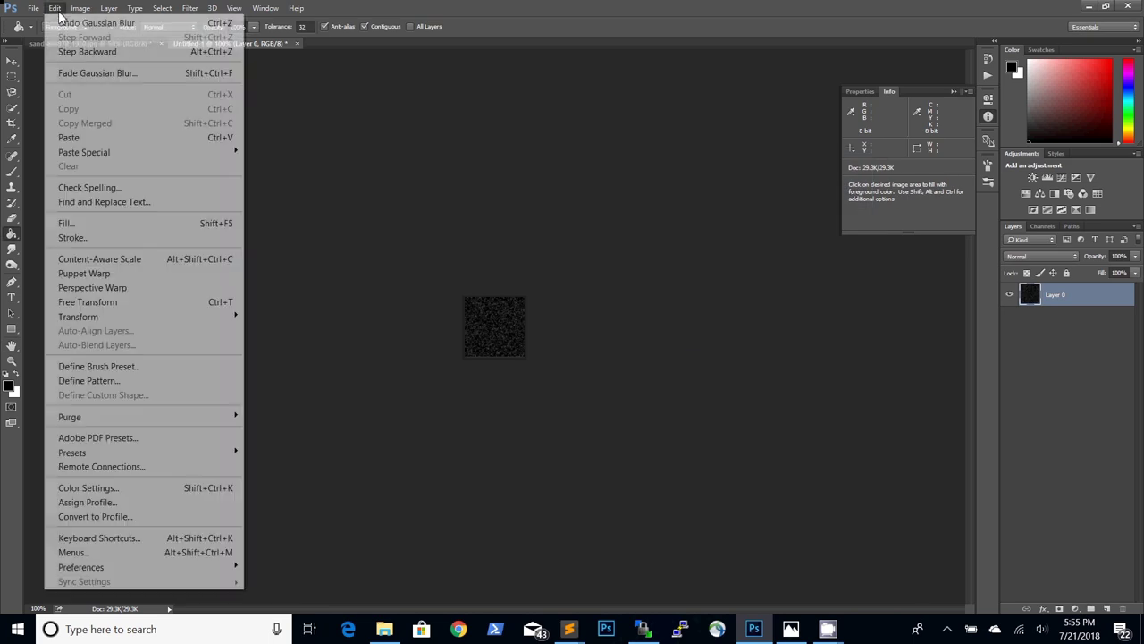
click(113, 382)
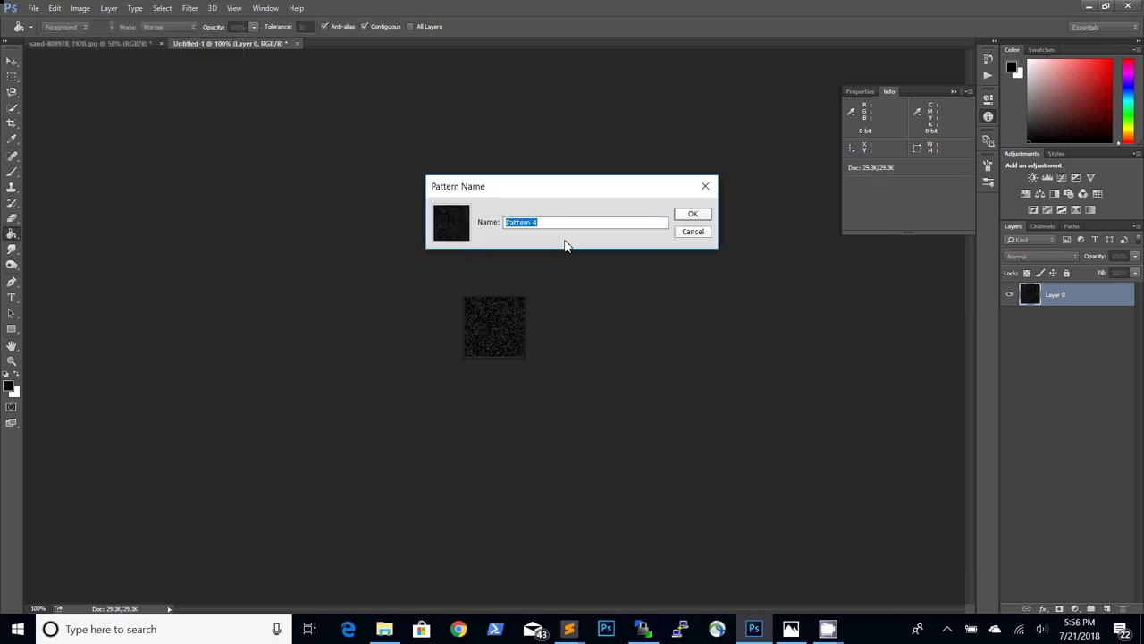
text(Write In Sand)
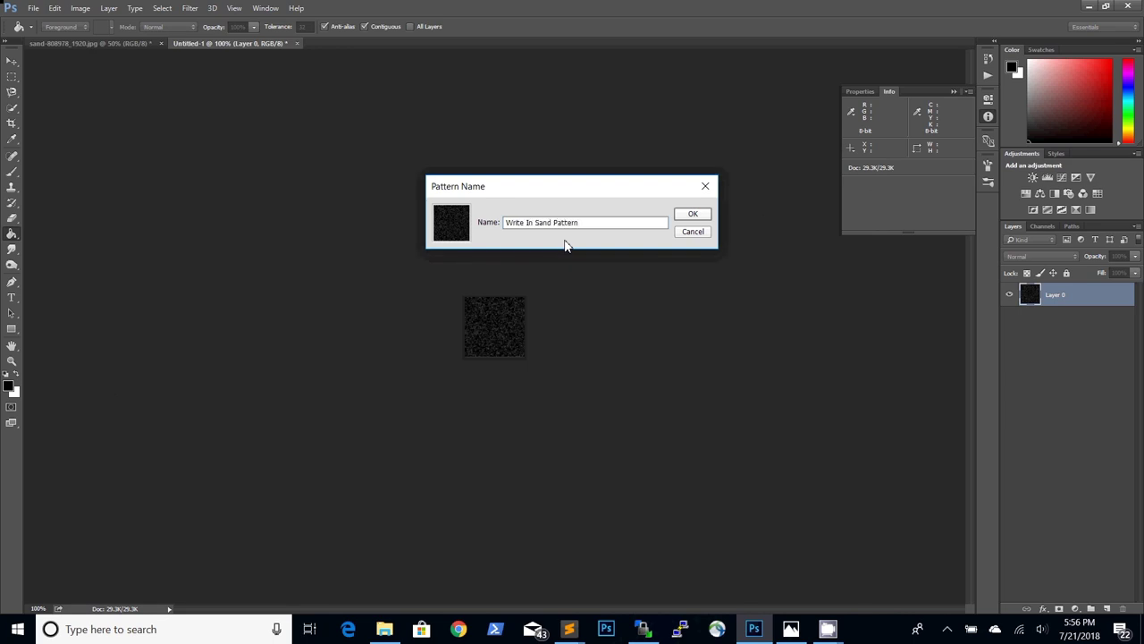
click(693, 213)
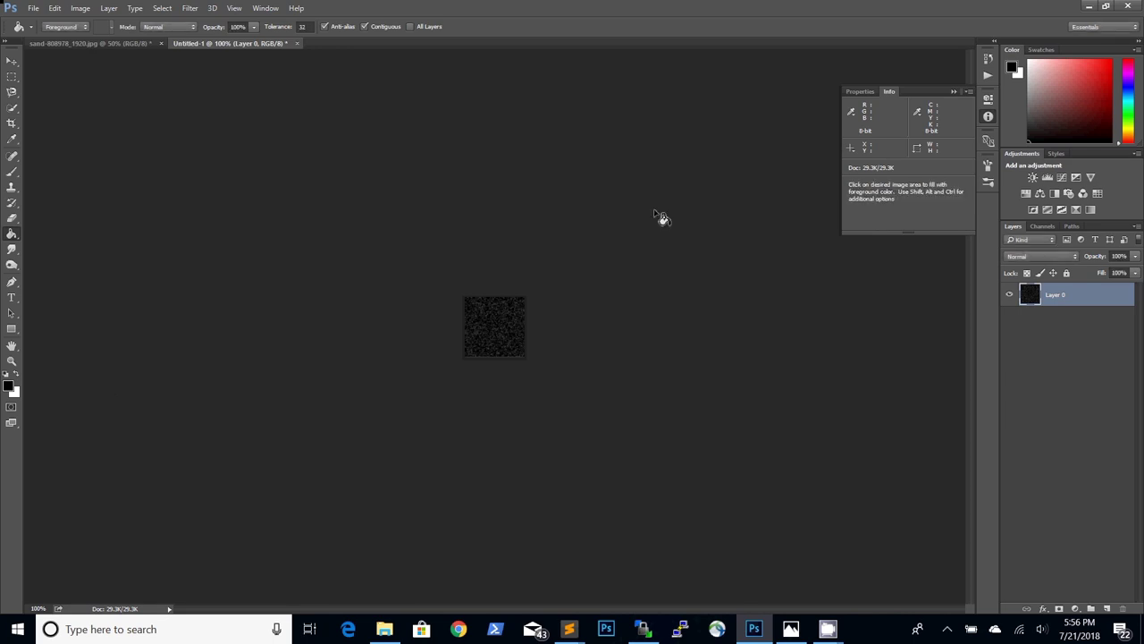
click(296, 43)
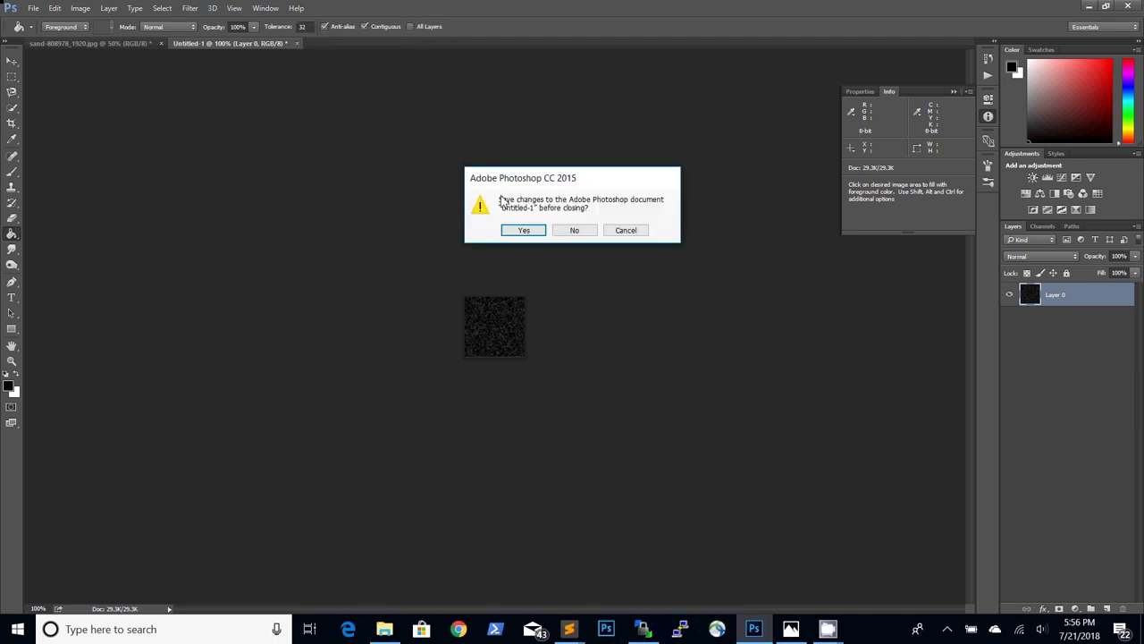
click(578, 230)
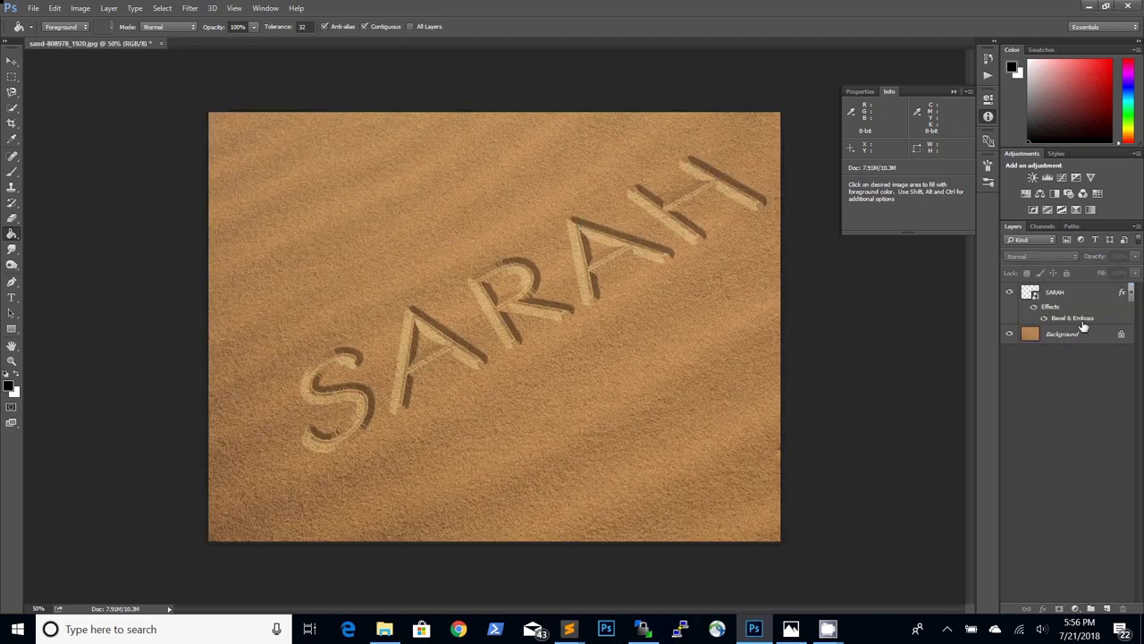
Add a Texture to SARAH's bevel using the new noise pattern at depth +55.
double_click(1077, 318)
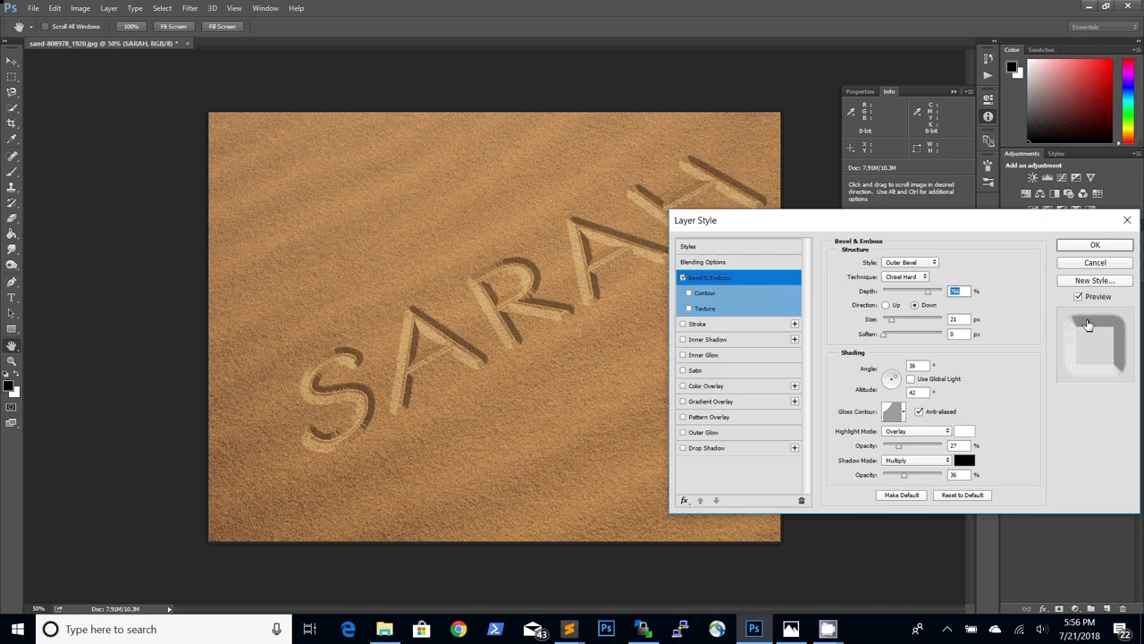
click(733, 306)
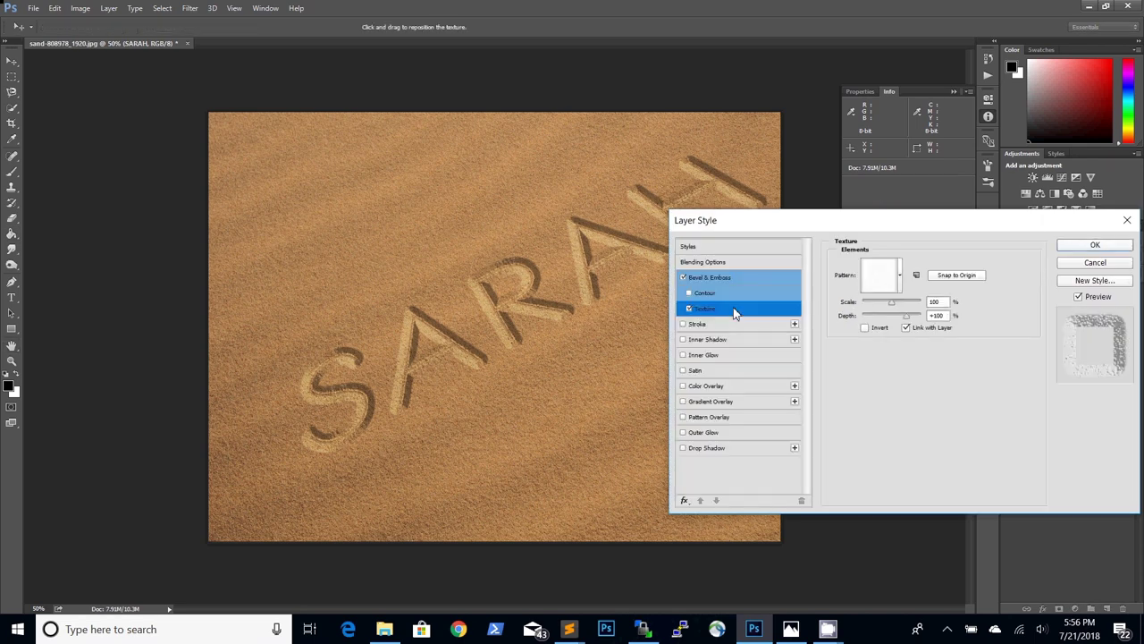
click(900, 279)
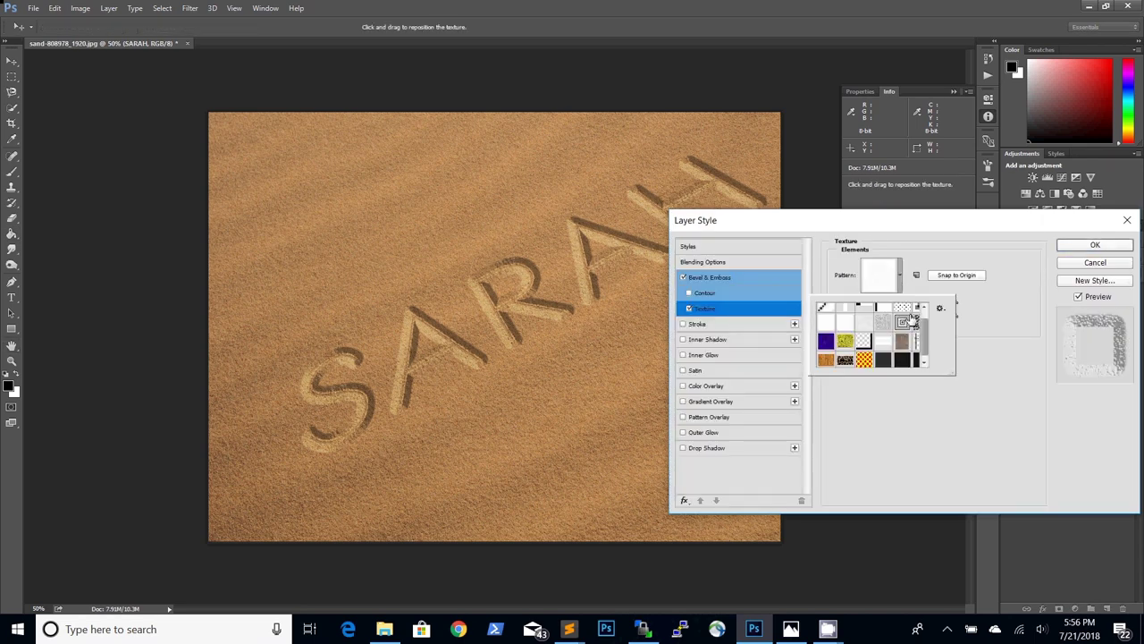
scroll(927, 353, down, 1)
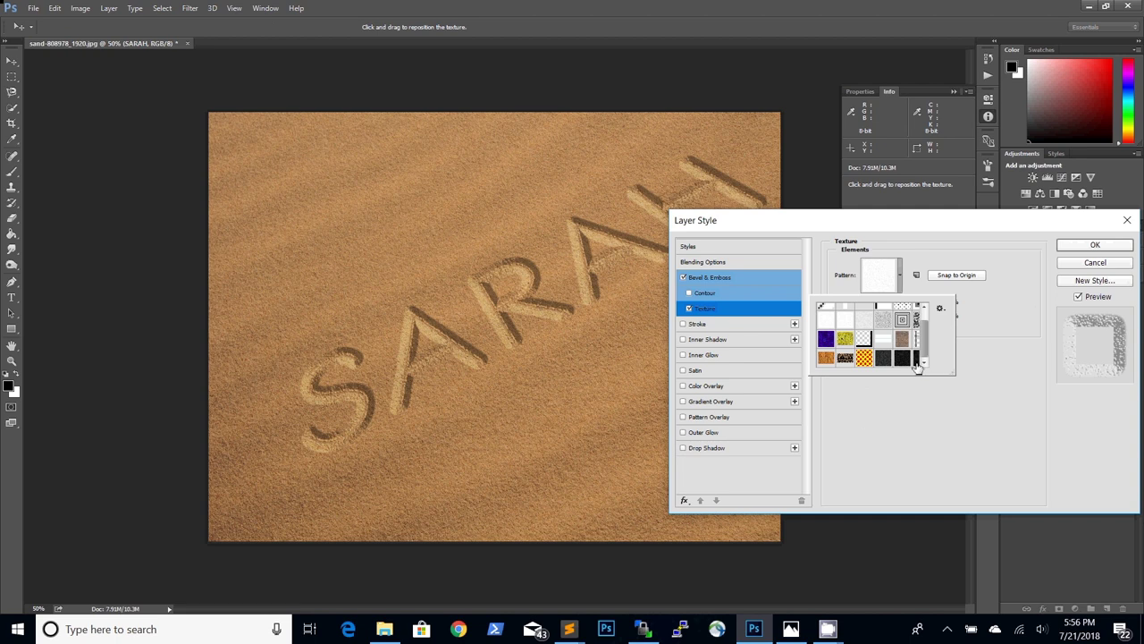
click(912, 359)
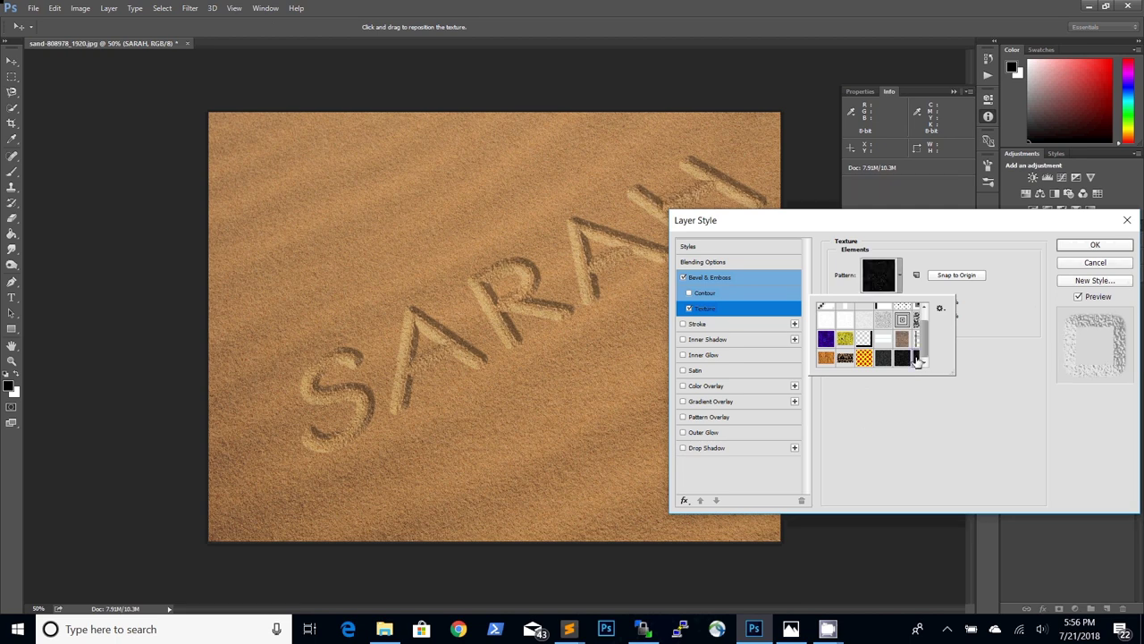
click(995, 326)
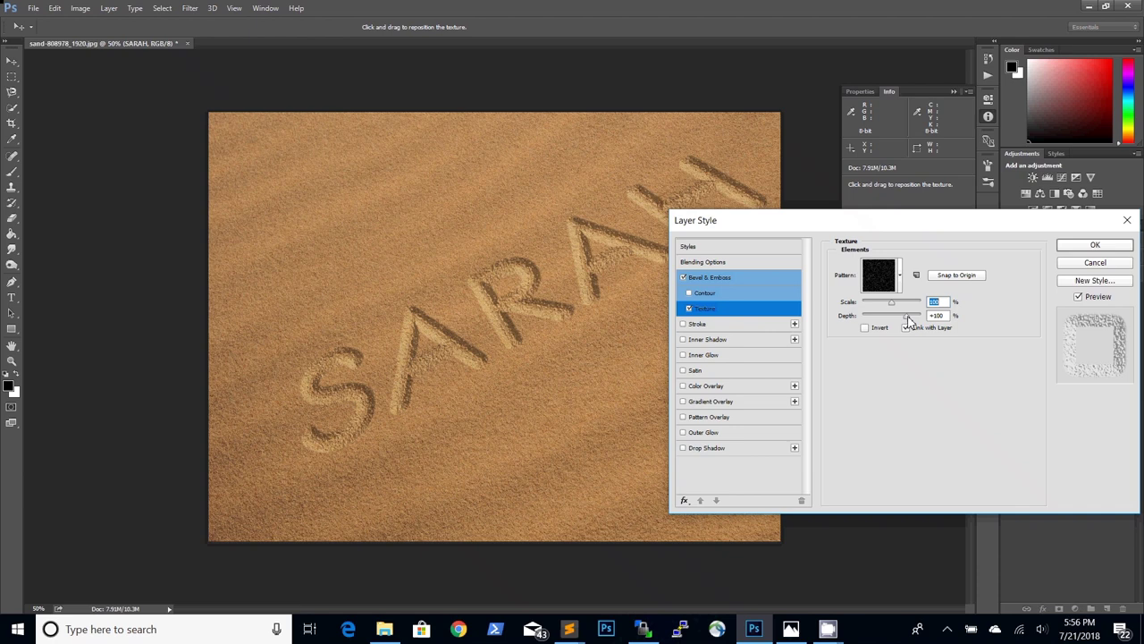
click(938, 317)
text(55)
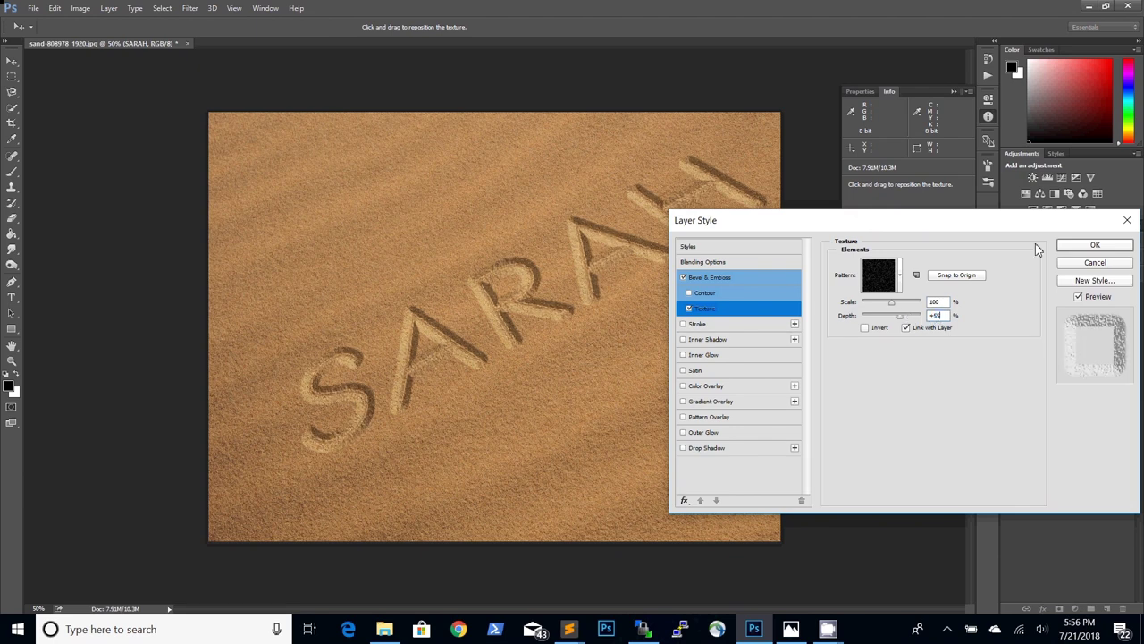
Enable Contour on the bevel with a ridged ring preset.
click(749, 293)
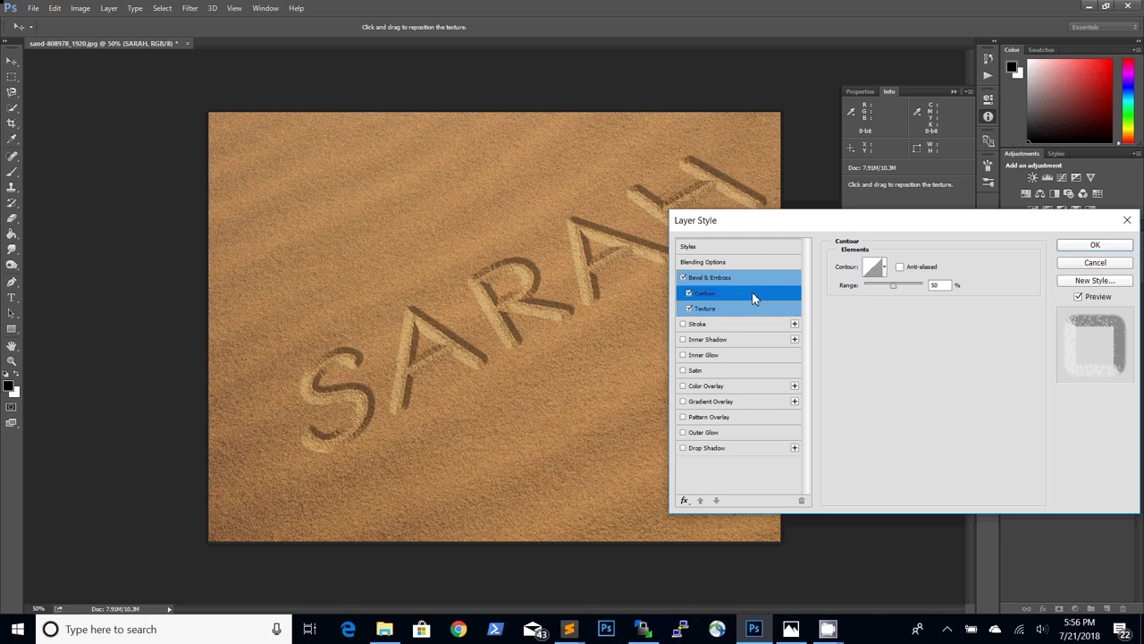
key(alt)
click(884, 267)
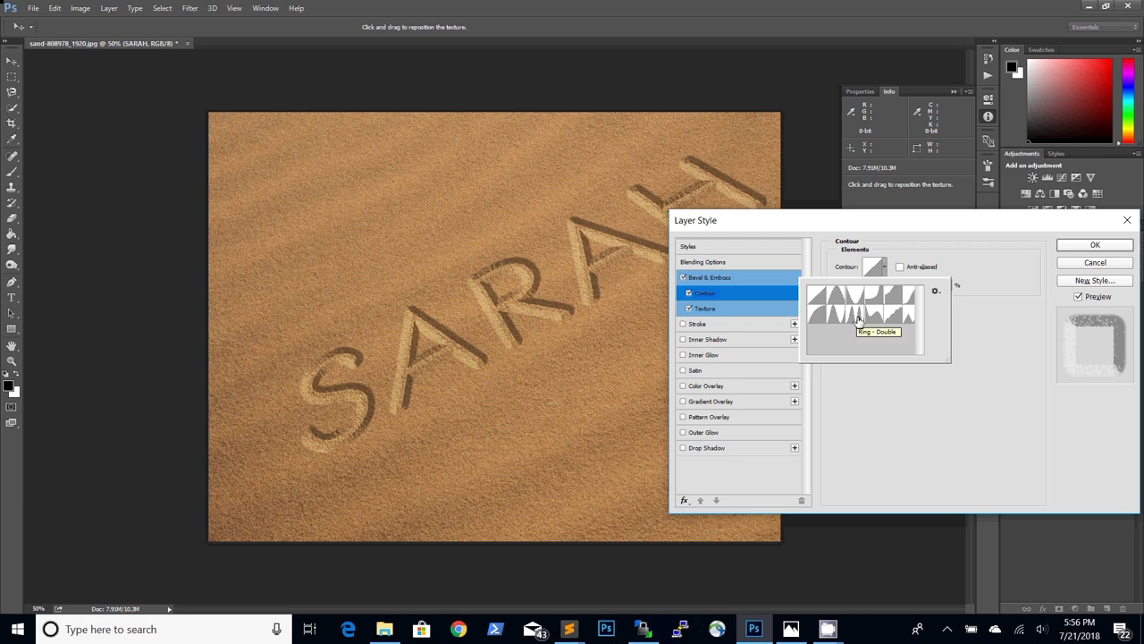
click(835, 320)
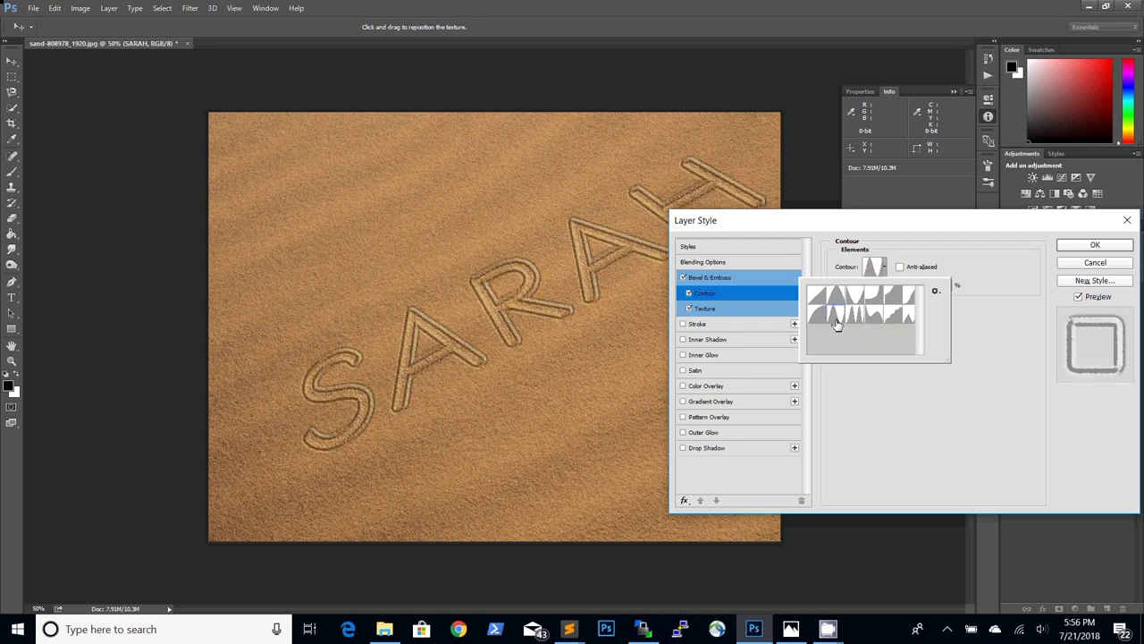
click(979, 340)
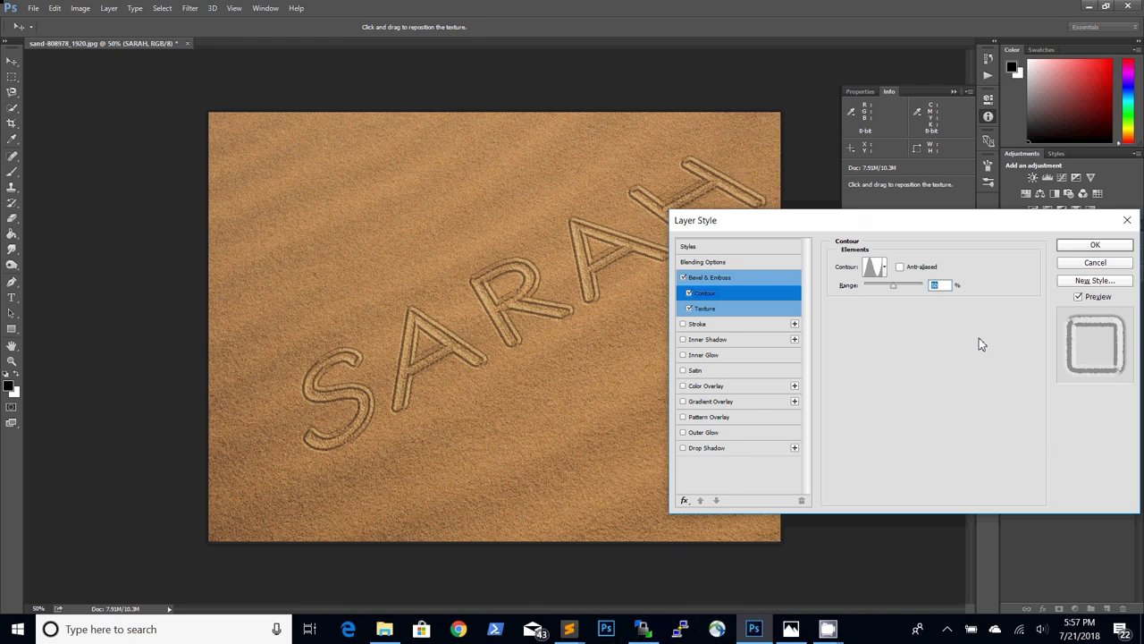
click(888, 307)
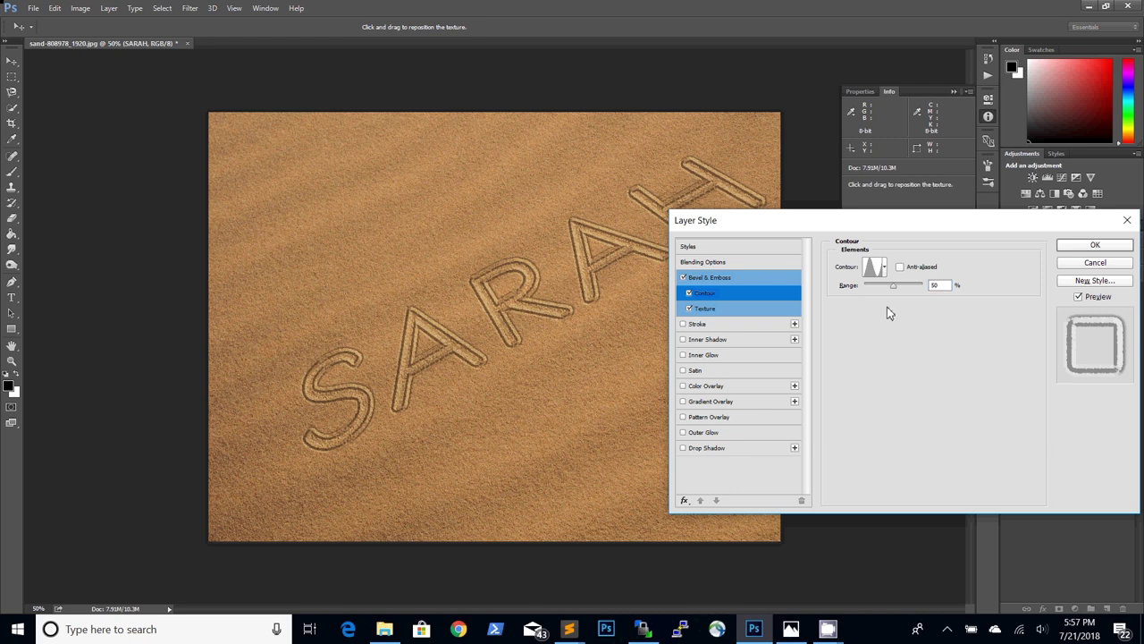
Add a Hard Light inner shadow at 7% opacity without global light, distance 8, size 14.
click(729, 340)
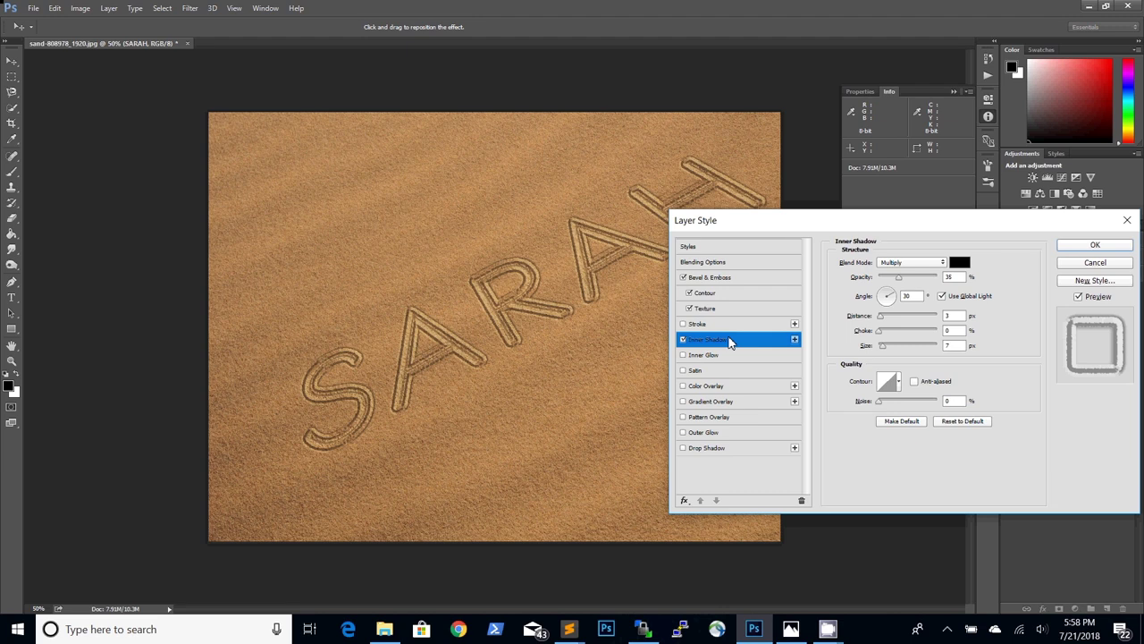
click(898, 263)
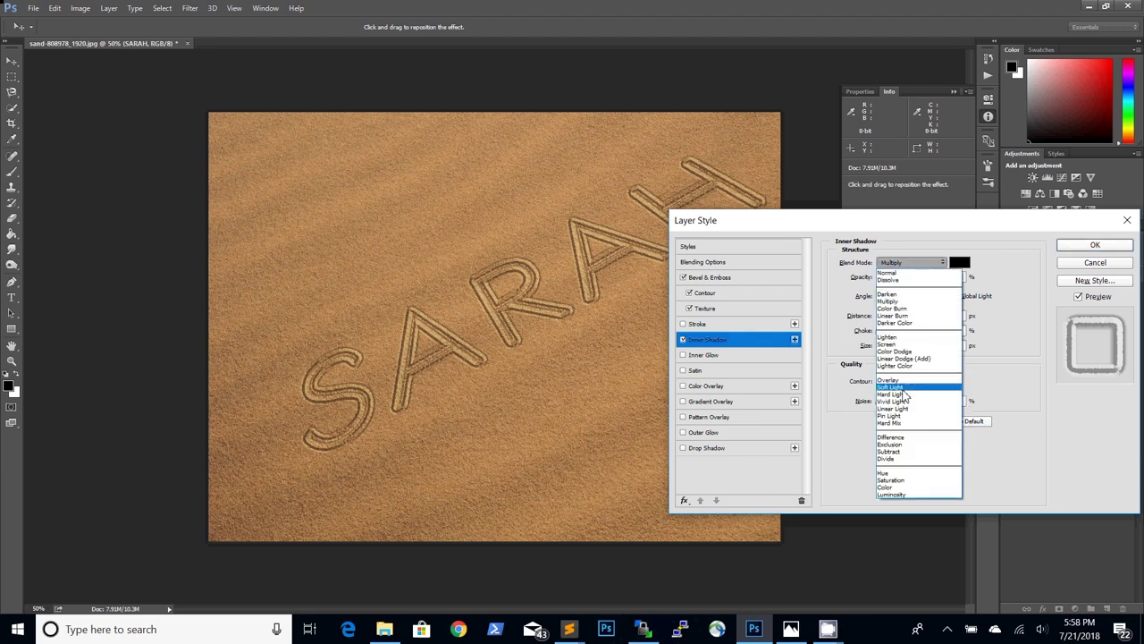
click(907, 394)
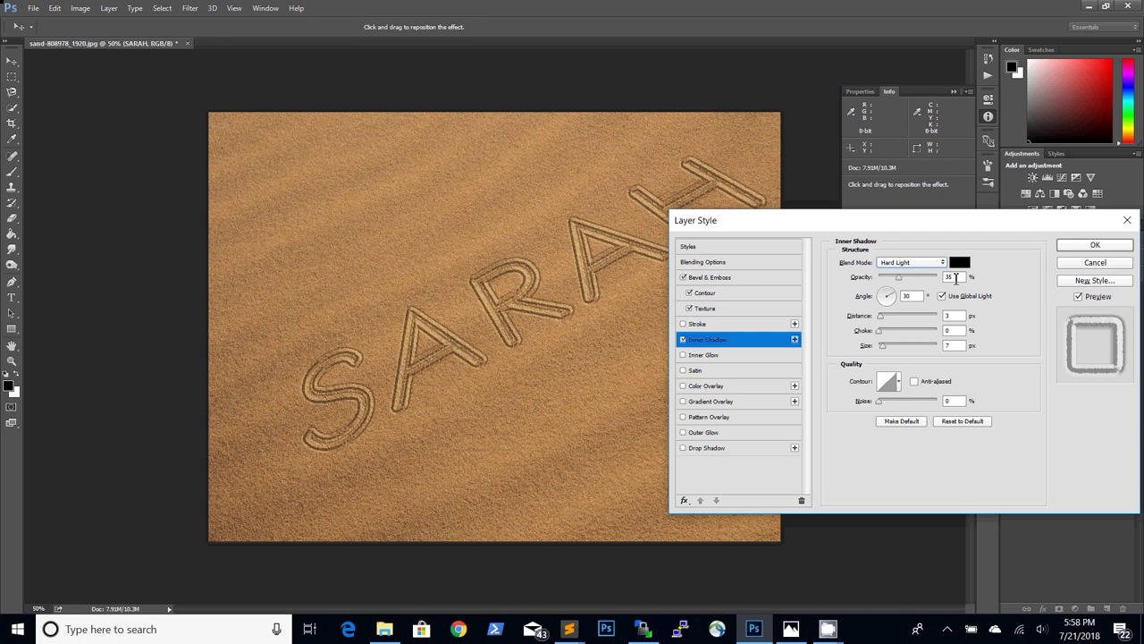
text(35)
text(7)
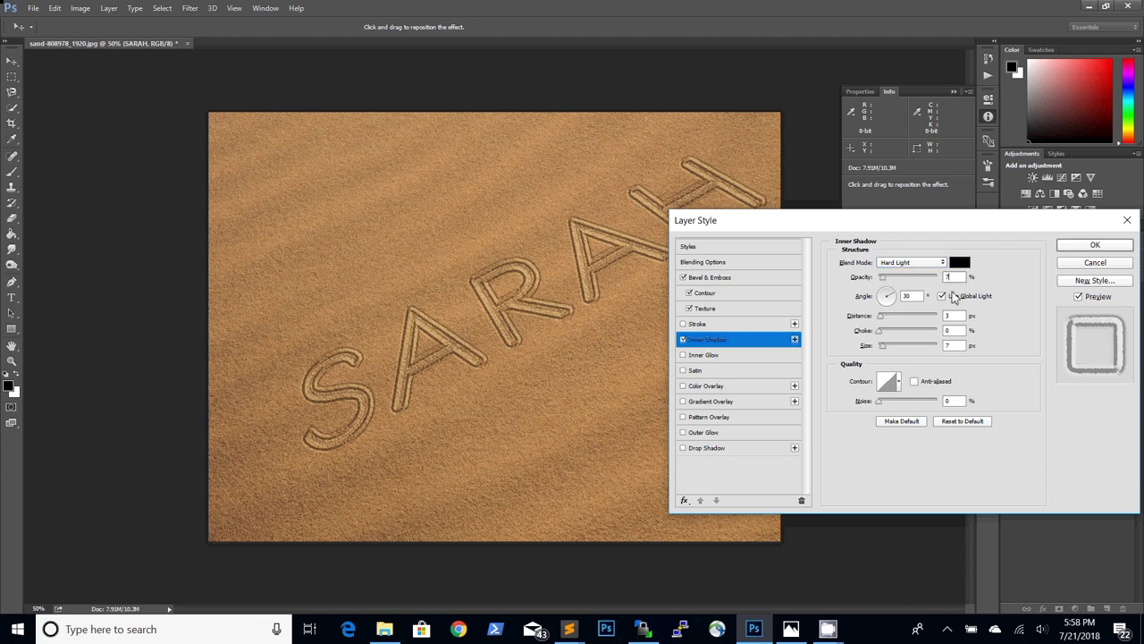
click(951, 301)
drag(911, 296, 867, 292)
text(21)
click(957, 317)
click(956, 345)
text(14)
Enable Satin on SARAH: 7% opacity, 19° angle, distance 7, size 54, anti-aliasing off.
click(707, 374)
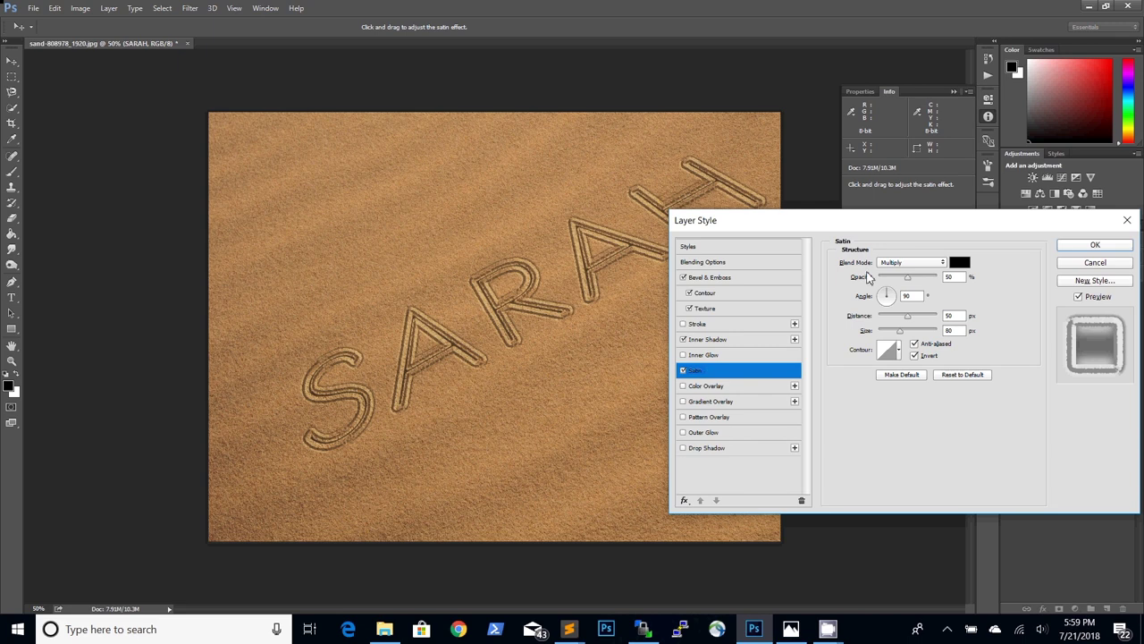
click(929, 278)
text(1)
key(Tab)
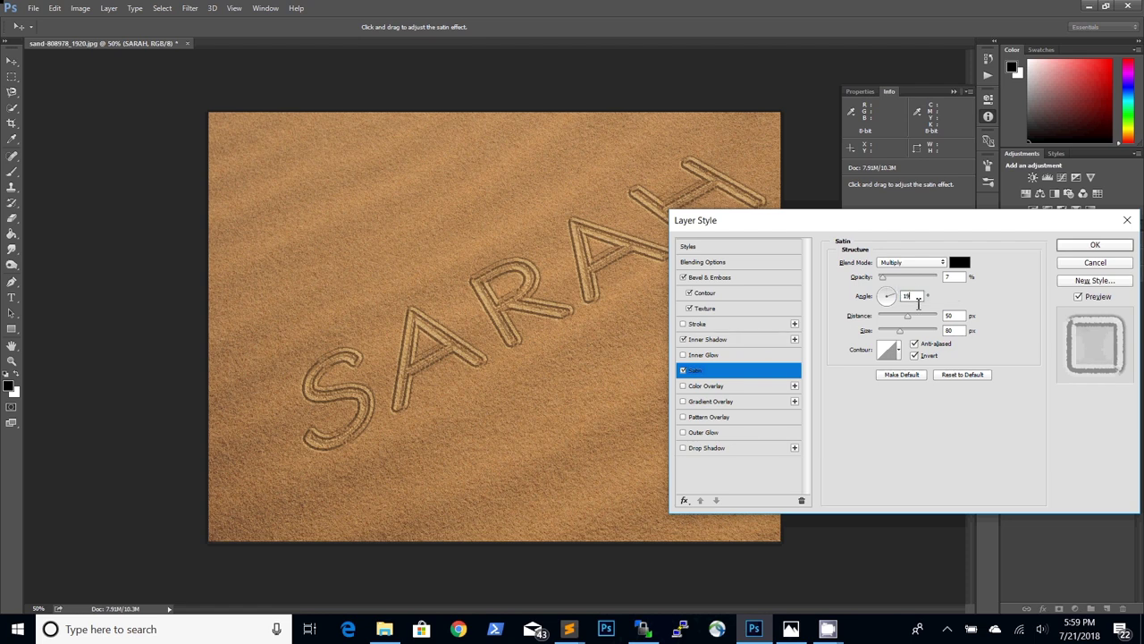
text(19)
key(Tab)
text(7)
key(Tab)
text(54)
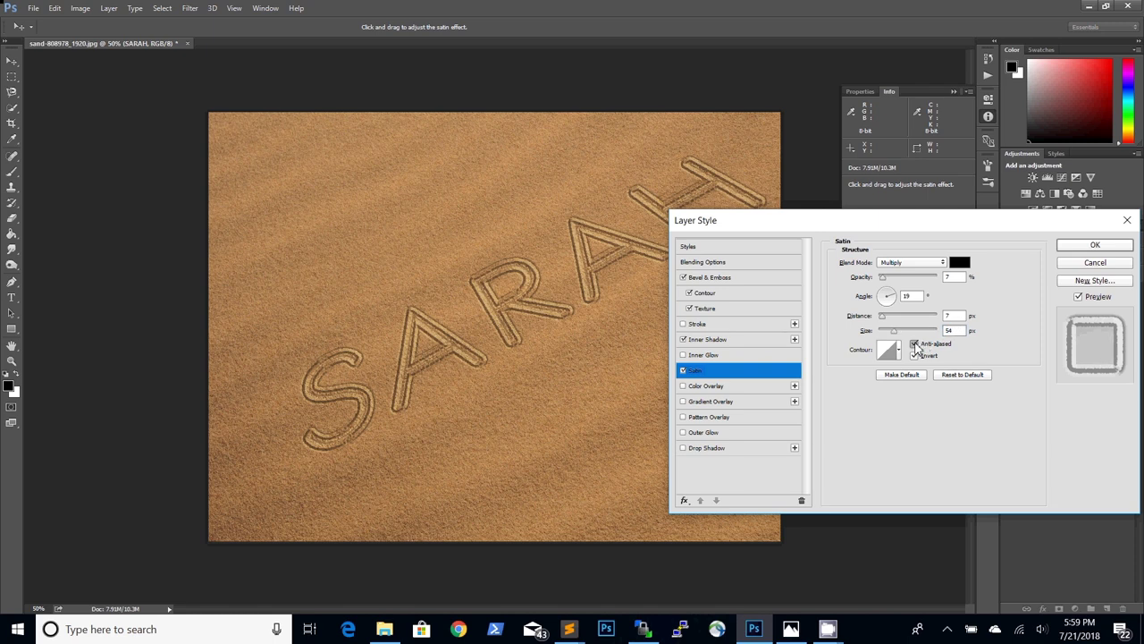
click(917, 345)
Turn on Drop Shadow for SARAH with a white colour and Overlay blend mode.
click(722, 448)
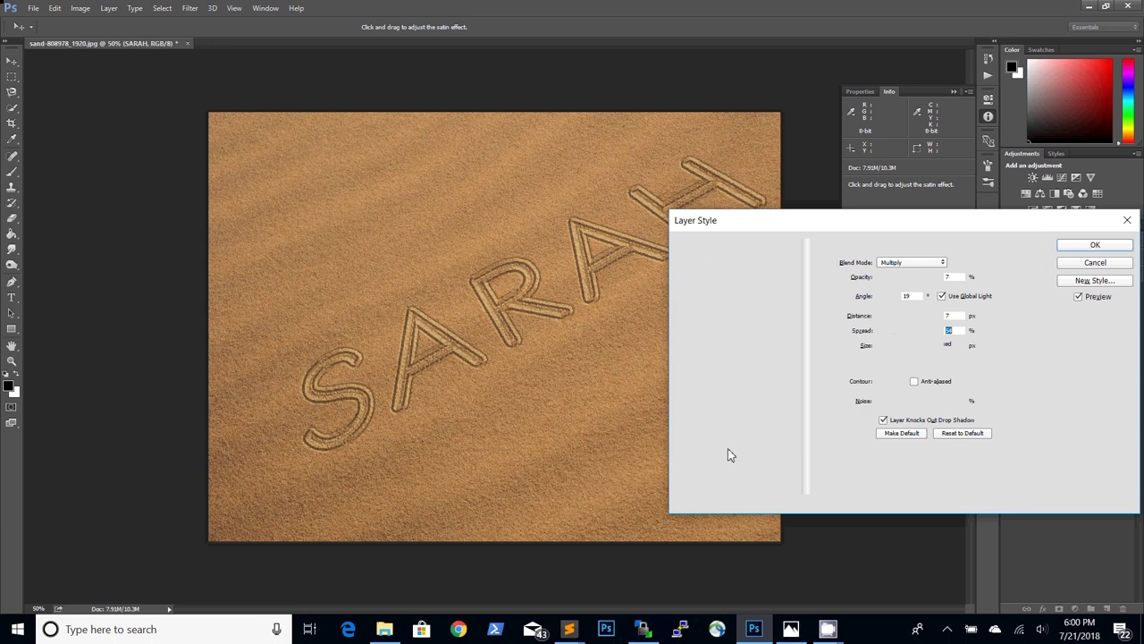
click(959, 262)
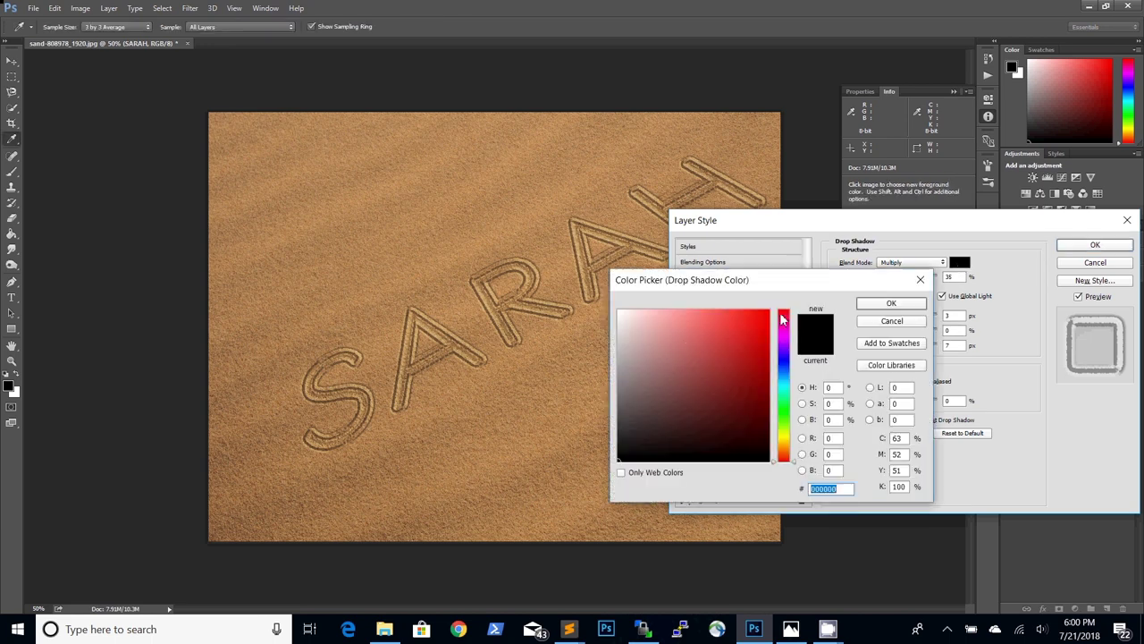
drag(691, 346, 489, 213)
click(892, 303)
click(911, 262)
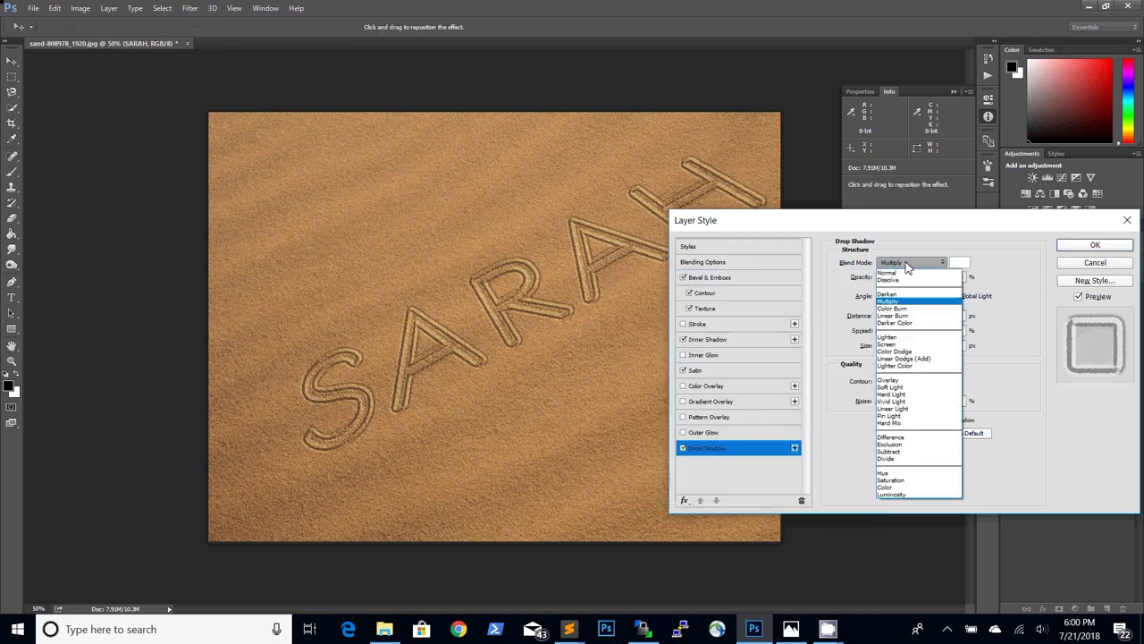
click(889, 380)
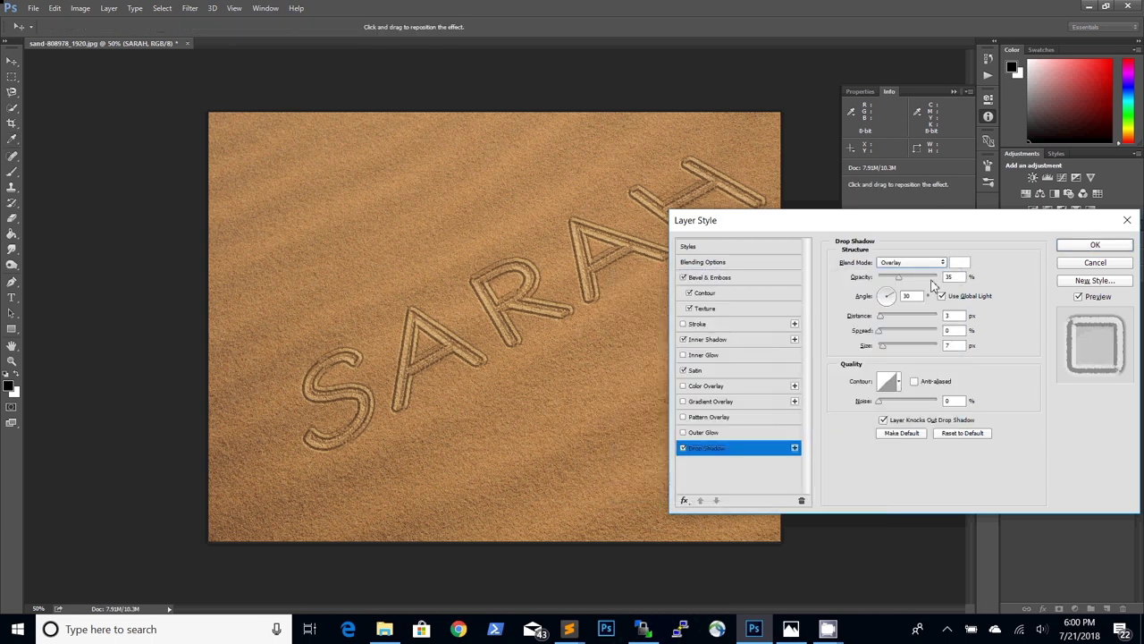
Set shadow opacity 10%, Global Light off, distance 2, spread 44, size 68, and apply.
click(960, 277)
click(941, 297)
click(915, 296)
double_click(959, 317)
text(2)
key(Tab)
text(44)
key(Tab)
text(68)
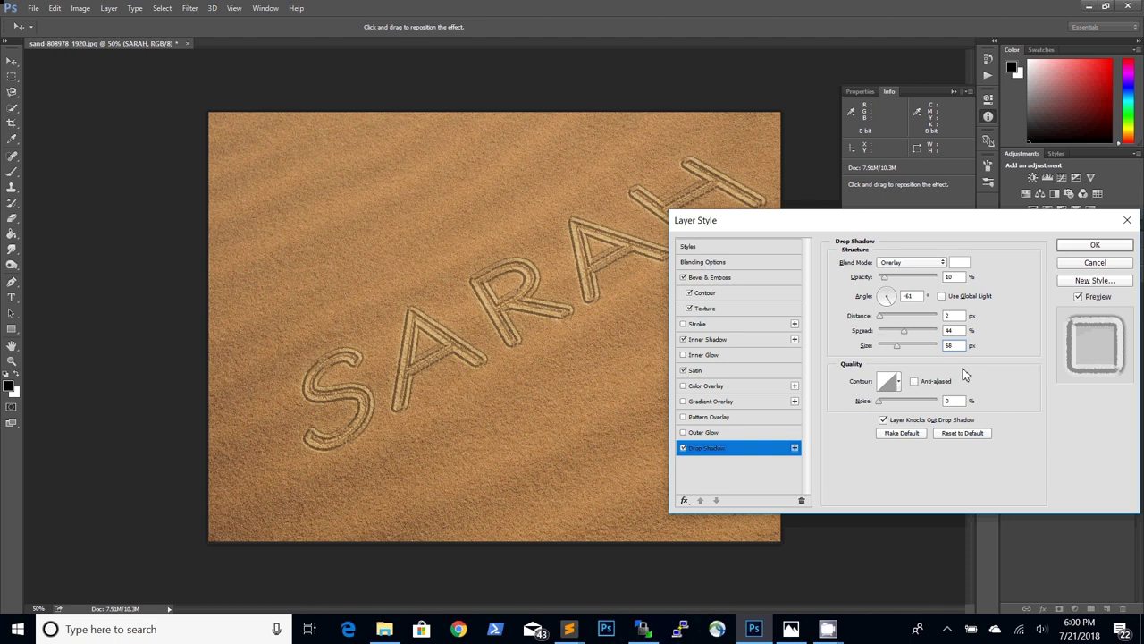
click(1077, 246)
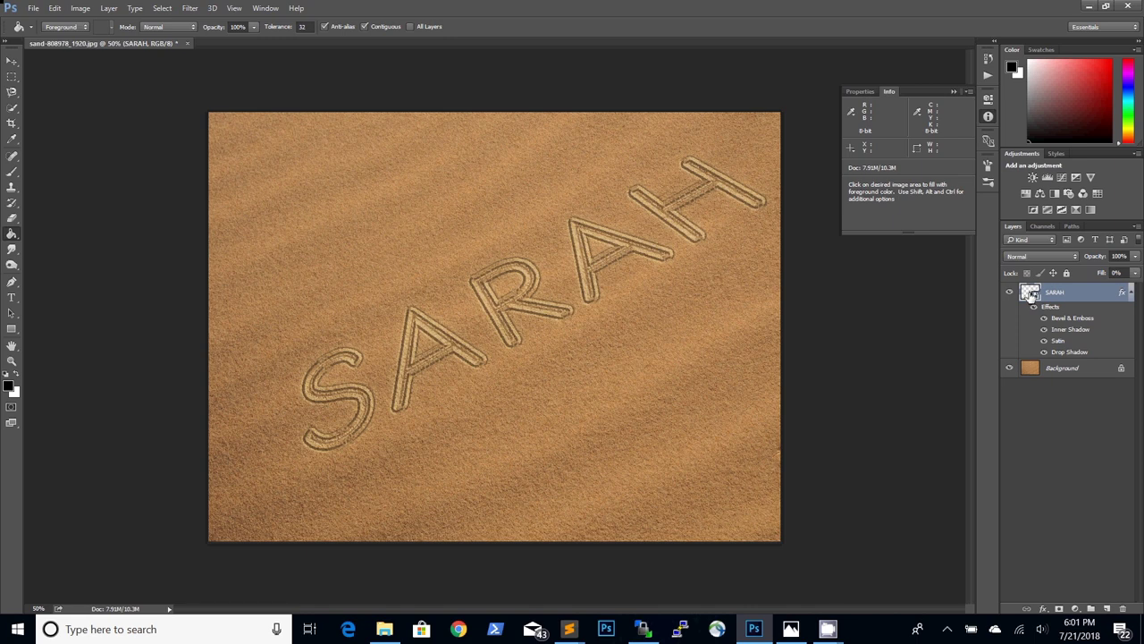
Open the SARAH smart object and extend its canvas downward with the Crop tool.
double_click(1030, 293)
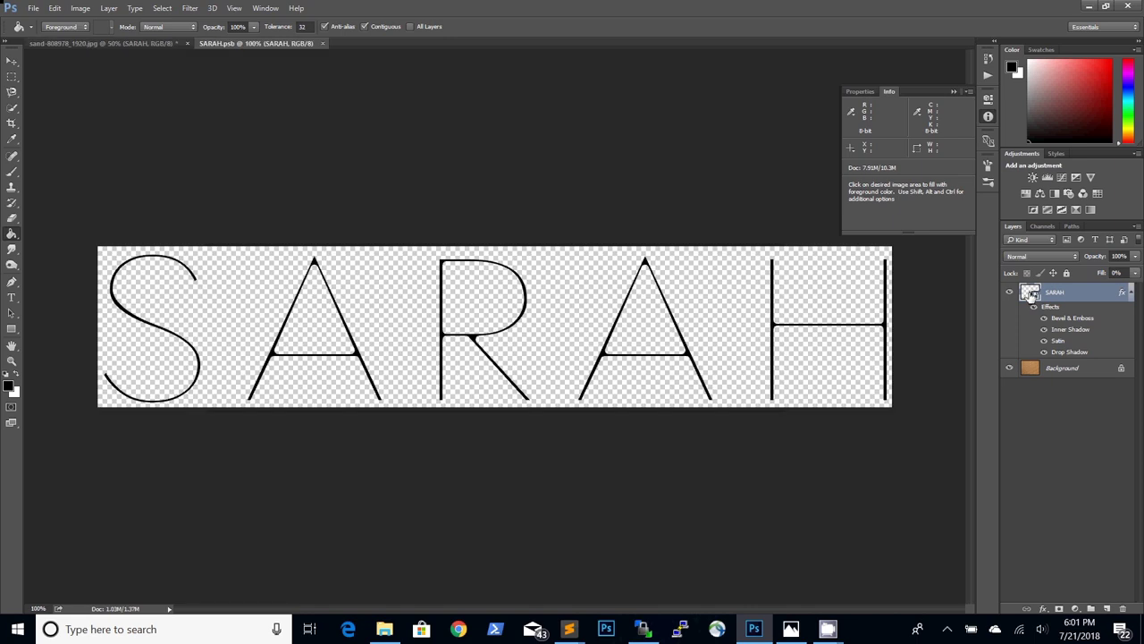
click(13, 123)
click(494, 406)
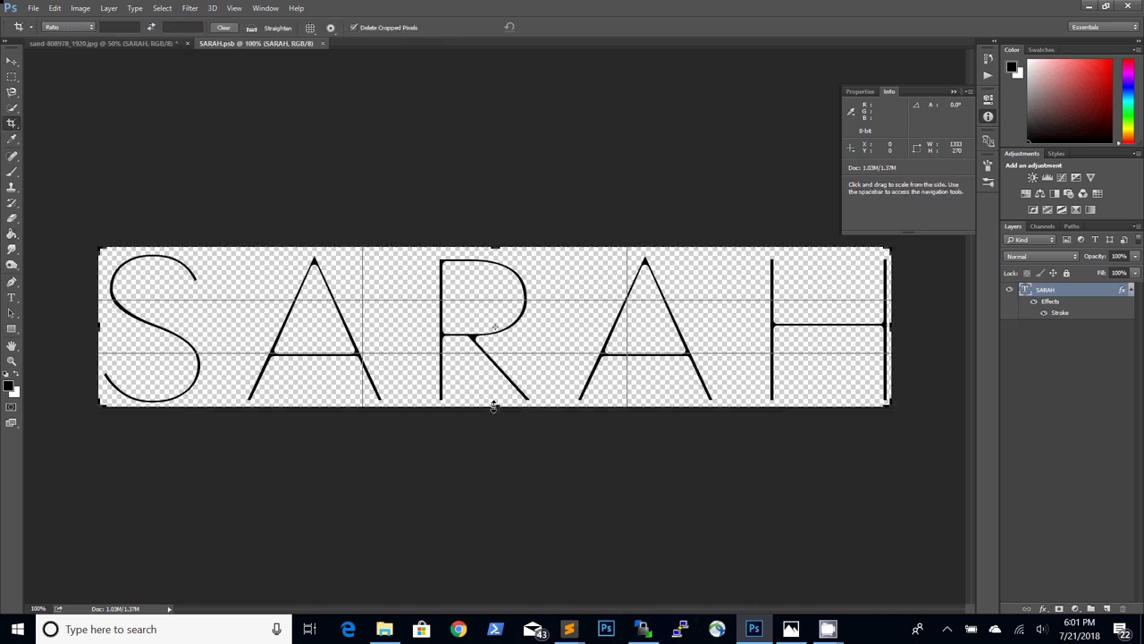
drag(494, 406, 506, 525)
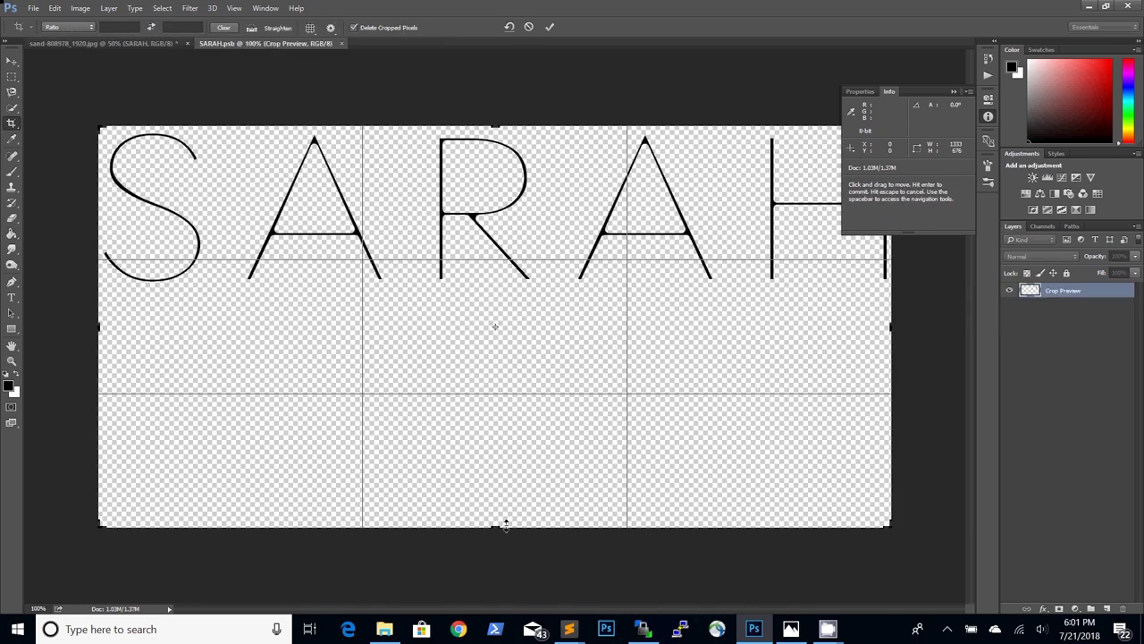
key(Return)
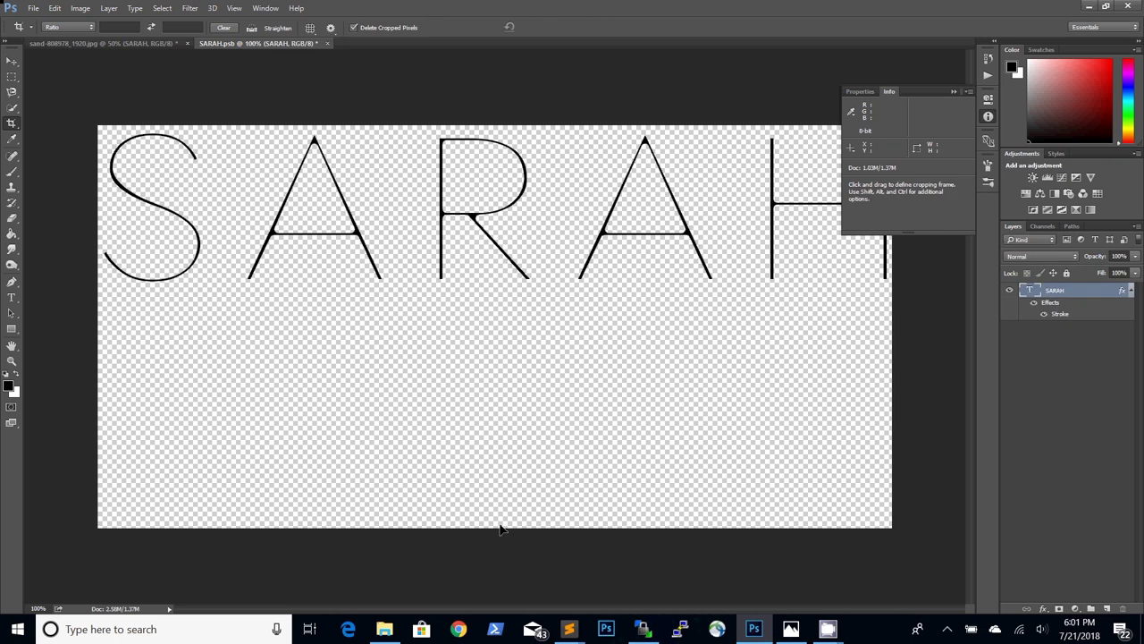
Prepare the Brush tool and add a new empty Layer 1.
click(13, 172)
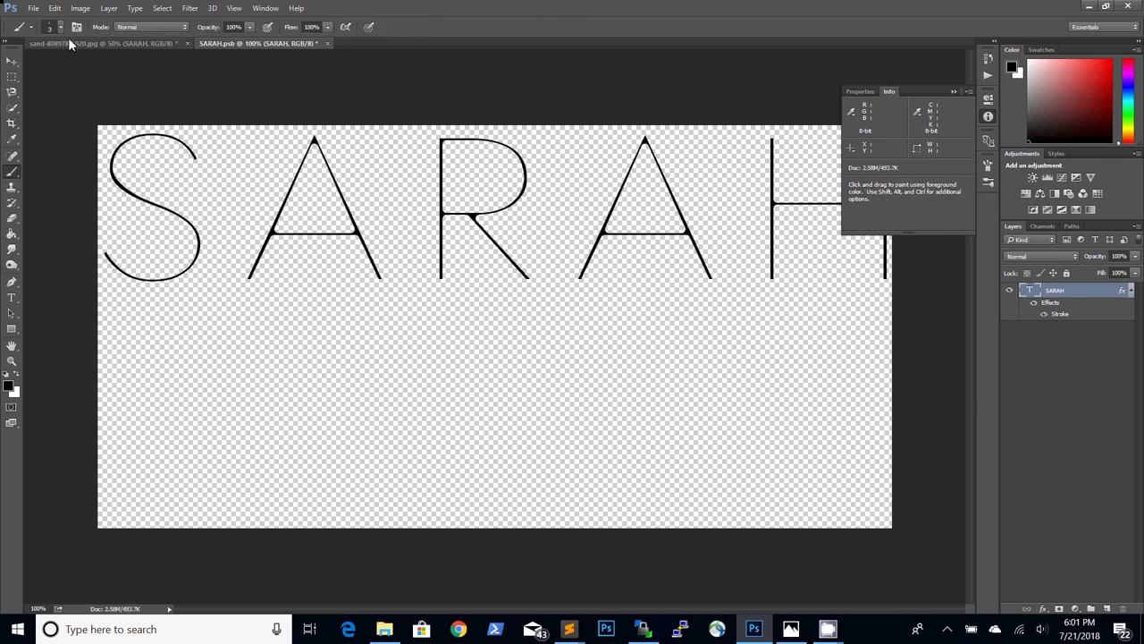
click(61, 27)
click(128, 50)
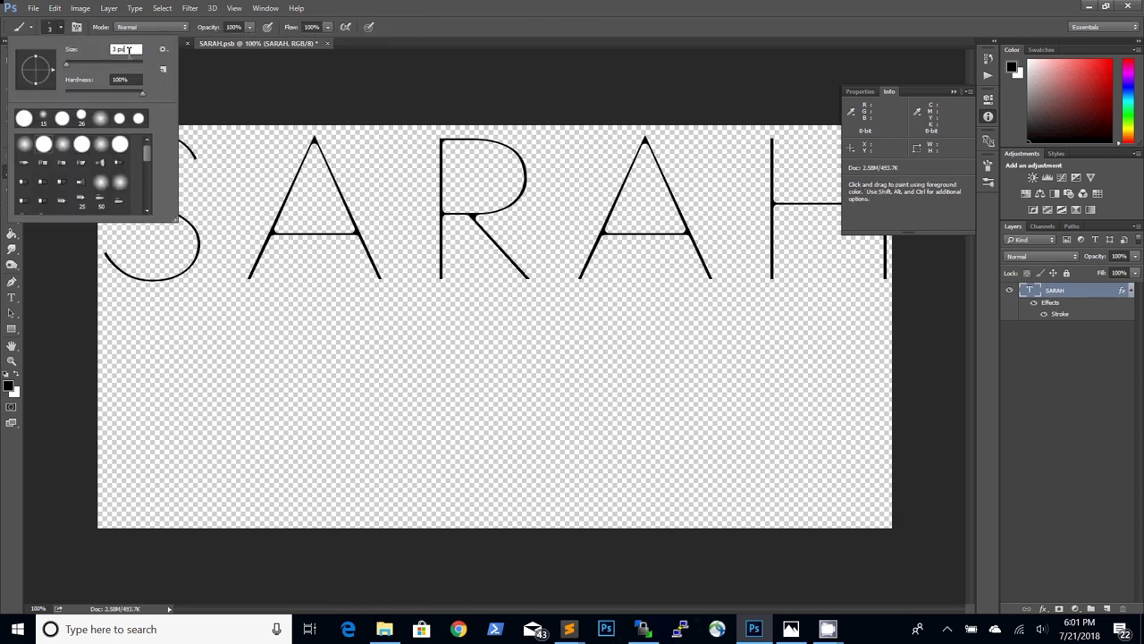
click(233, 26)
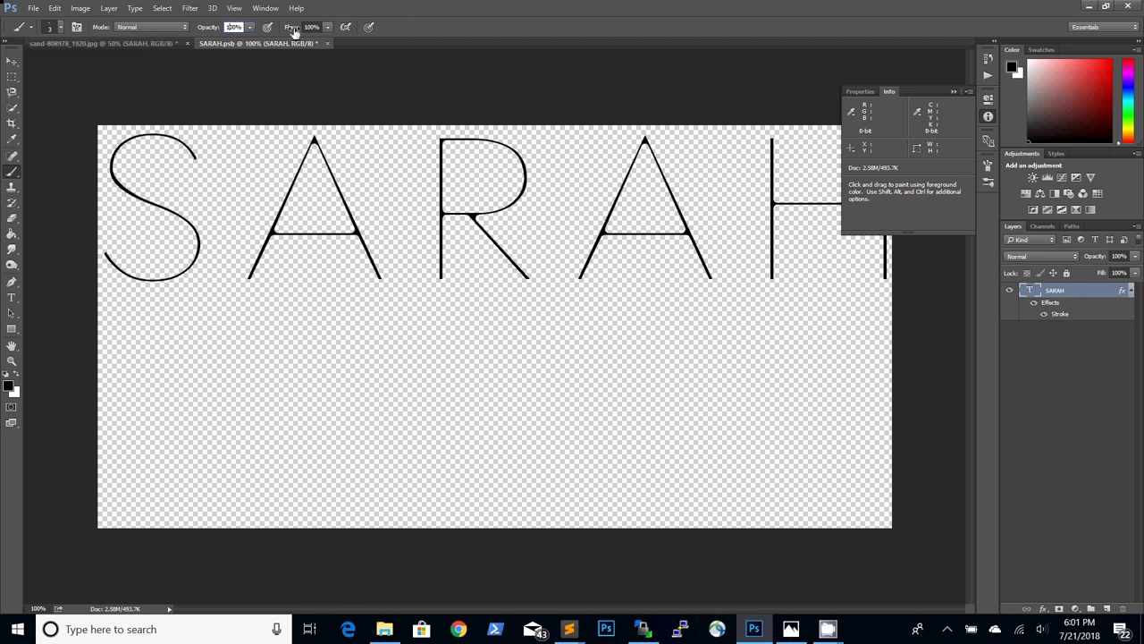
click(314, 26)
click(1078, 380)
key(ctrl+shift+n)
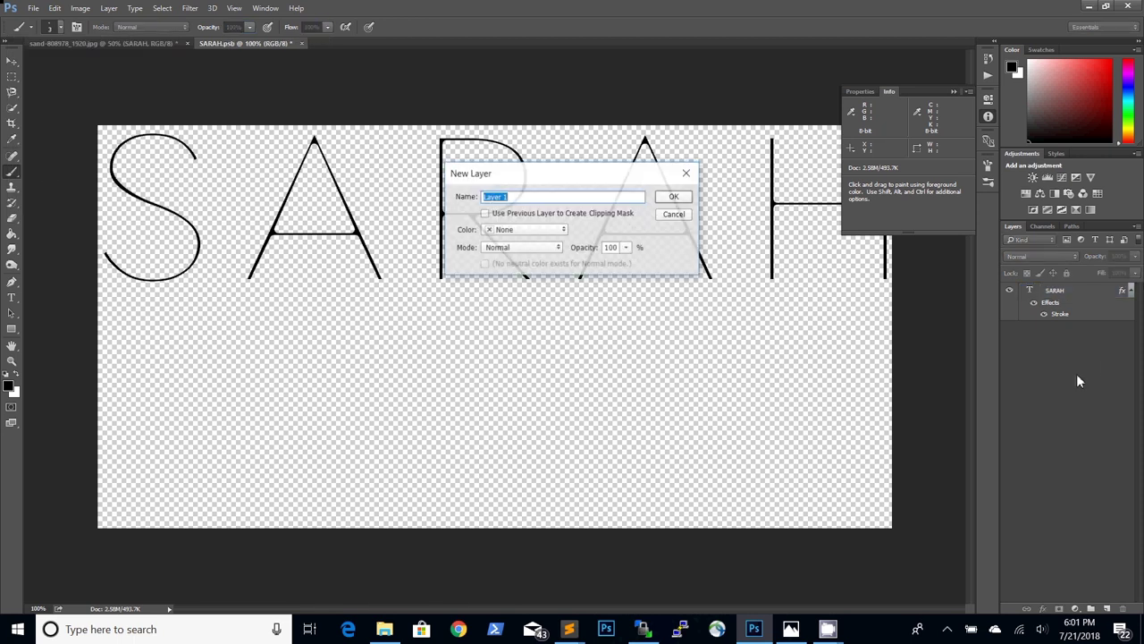
key(Return)
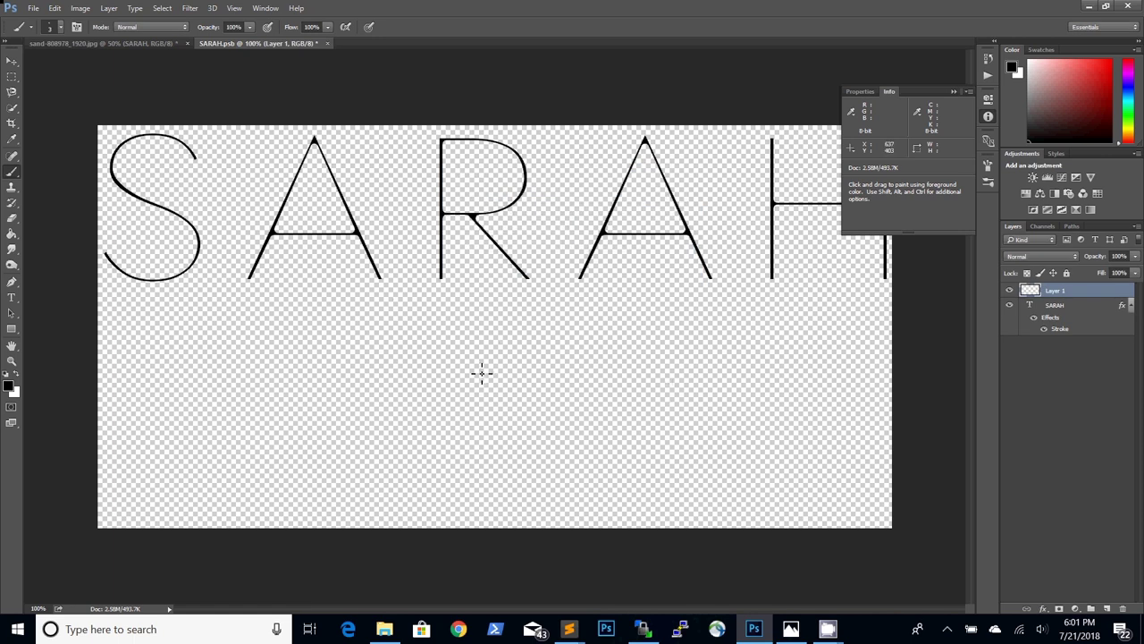
Paint a heart below the name, then close the .psb and save changes.
mouse_move(468, 365)
mouse_down()
mouse_move(441, 348)
mouse_move(409, 355)
mouse_move(401, 378)
mouse_move(407, 410)
mouse_move(454, 475)
mouse_move(502, 503)
mouse_up()
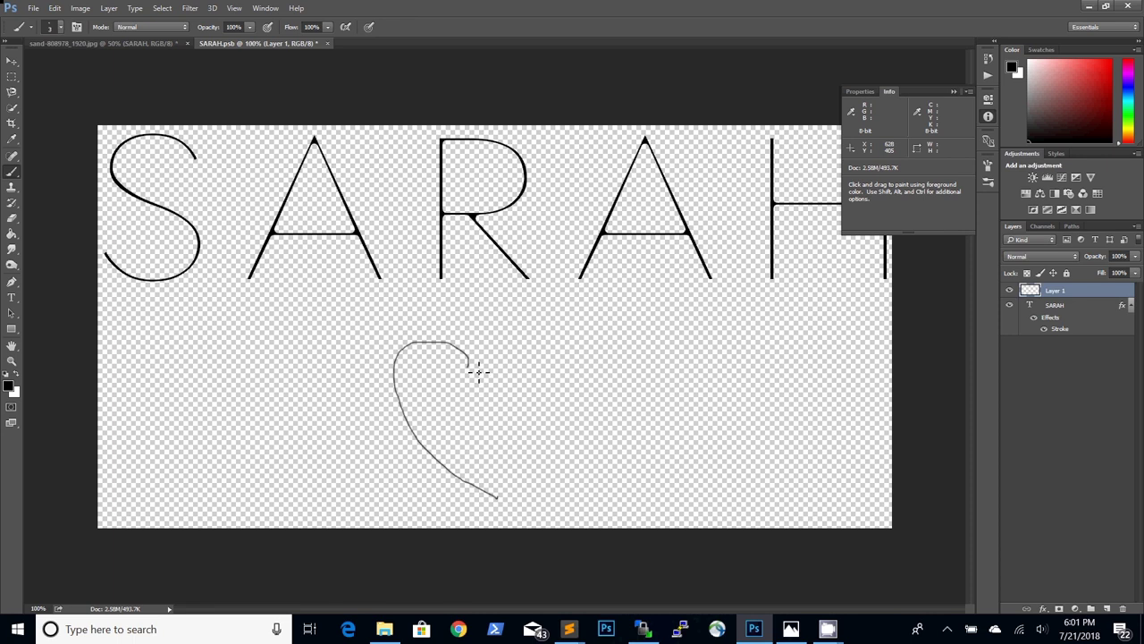
mouse_move(470, 360)
mouse_down()
mouse_move(516, 344)
mouse_move(556, 362)
mouse_move(560, 429)
mouse_move(502, 481)
mouse_move(492, 507)
mouse_up()
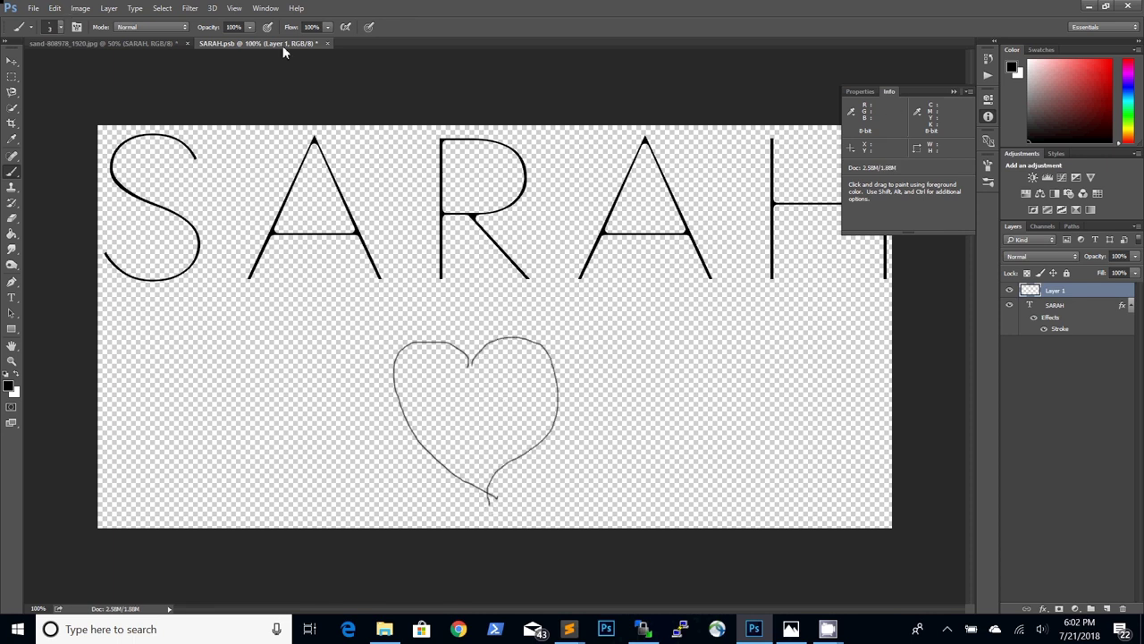
click(327, 44)
click(524, 233)
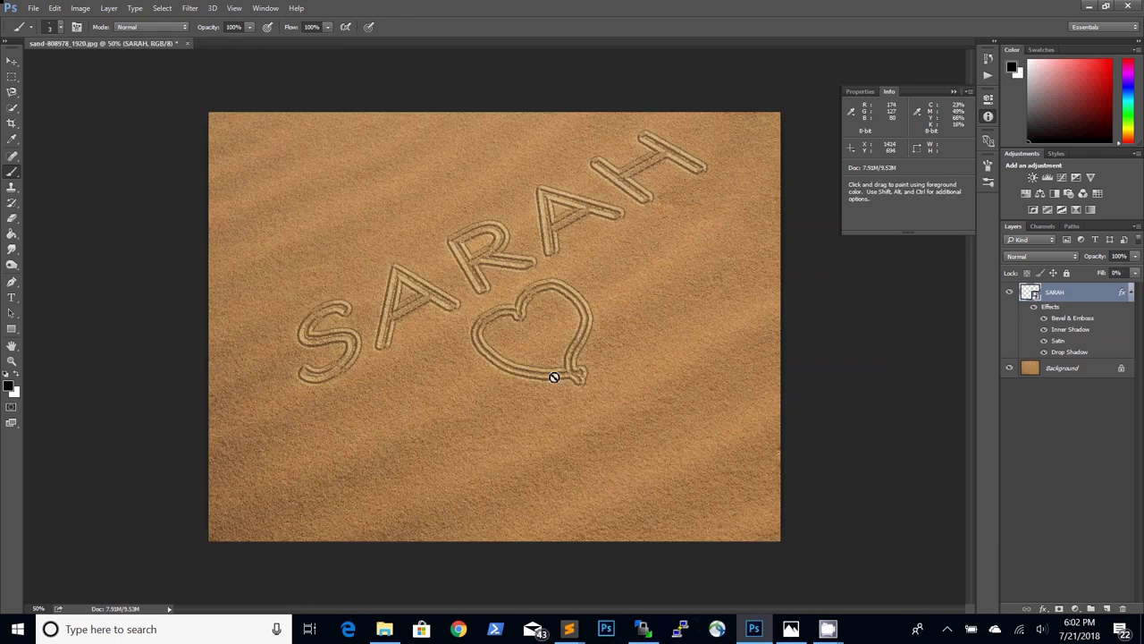
Drag sea-star.png from the project folder into the photo and place it lower left.
click(385, 630)
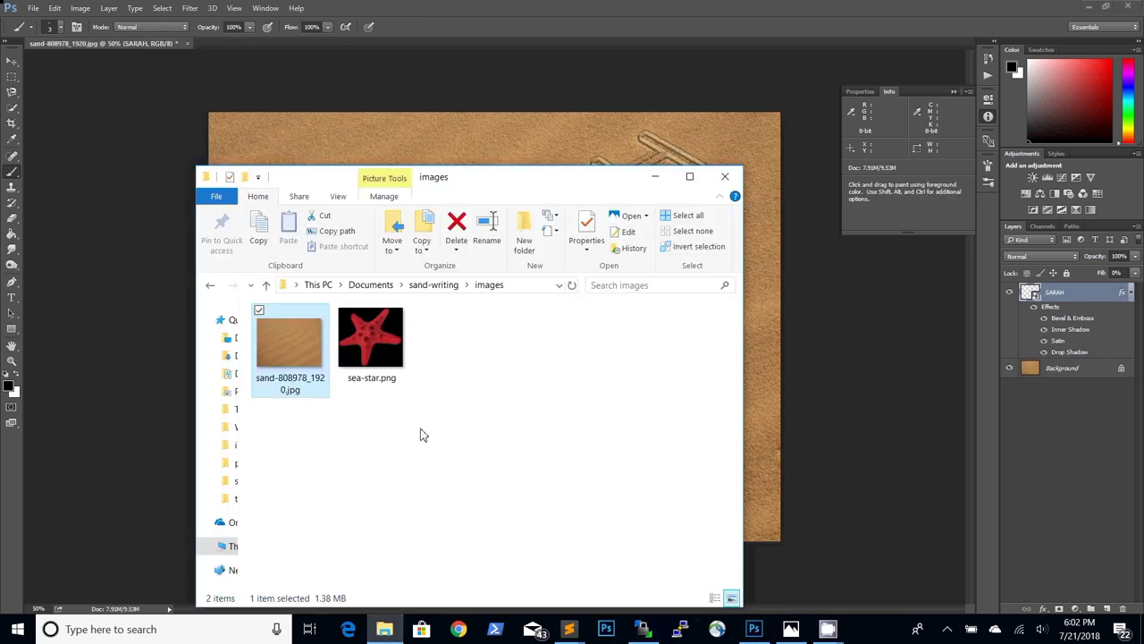
drag(380, 369, 776, 361)
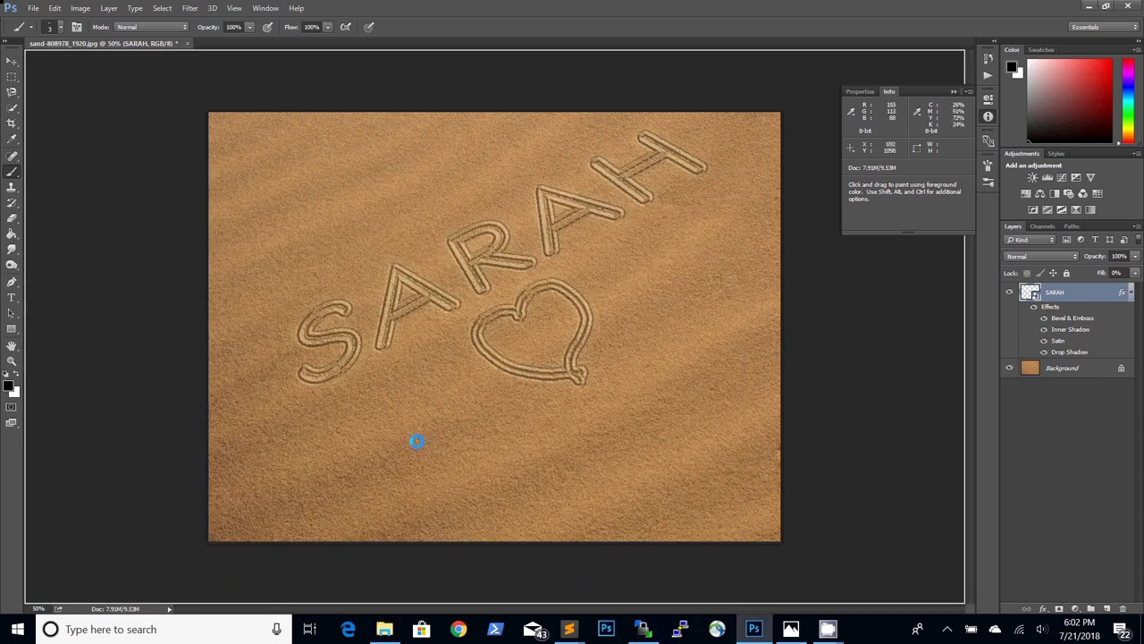
drag(502, 317, 390, 424)
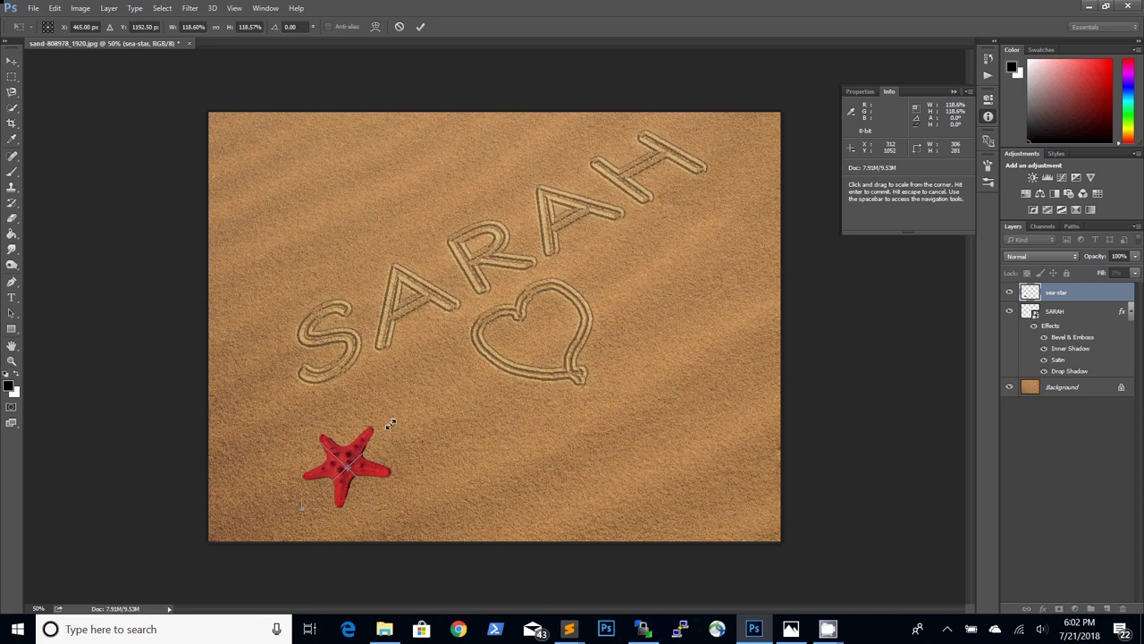
key(Return)
Copy SARAH's layer style and paste it onto the sea-star layer.
key(b)
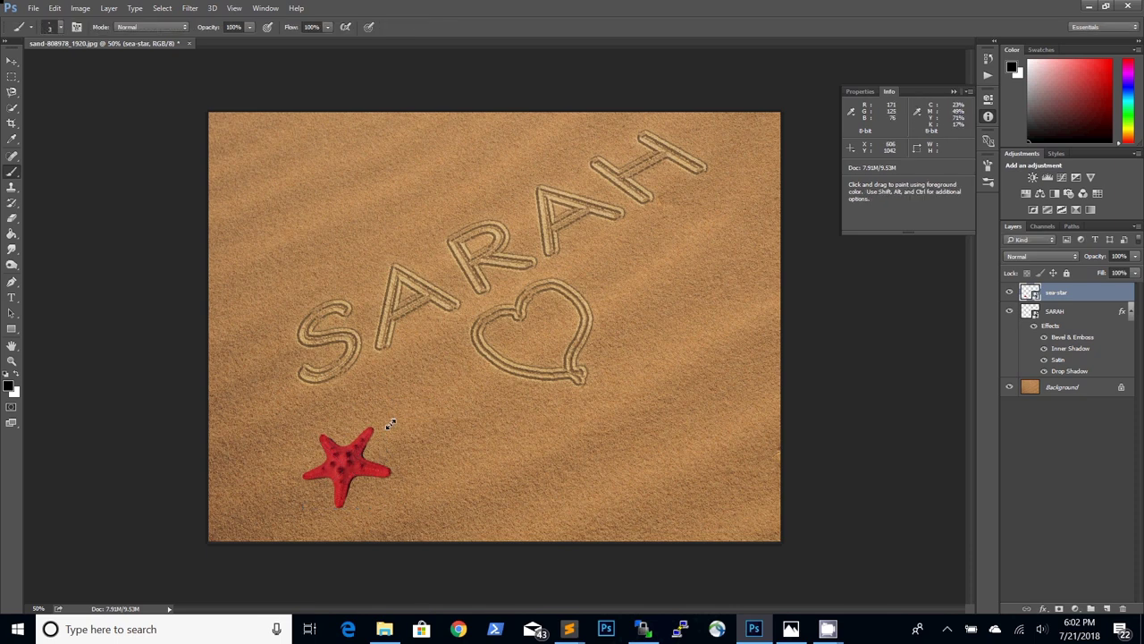
click(1080, 313)
right_click(1081, 313)
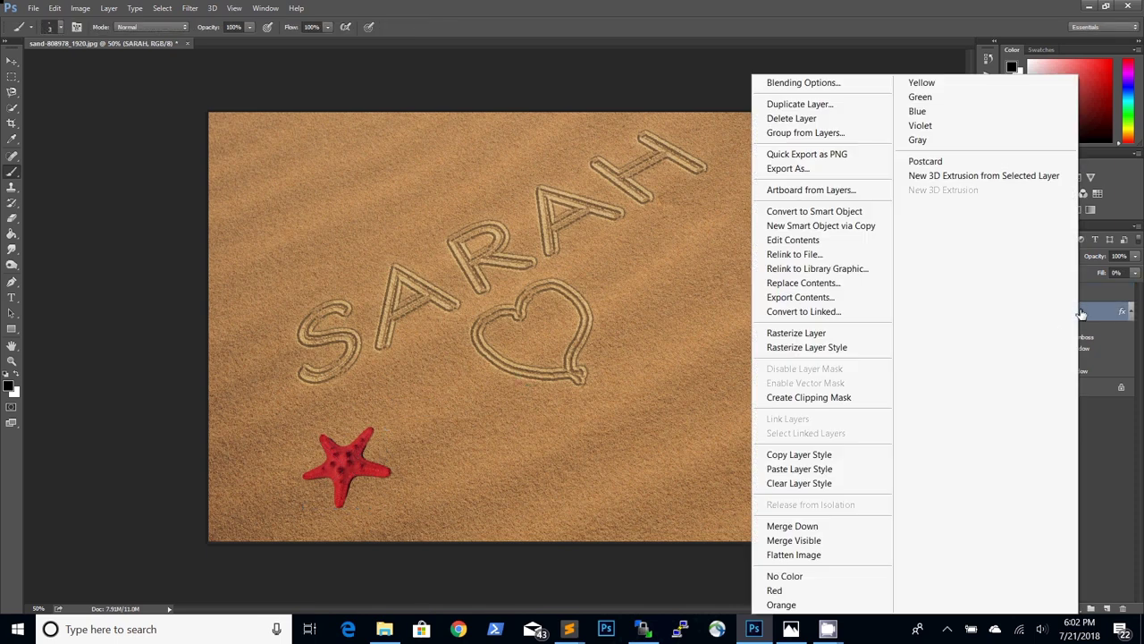
click(798, 454)
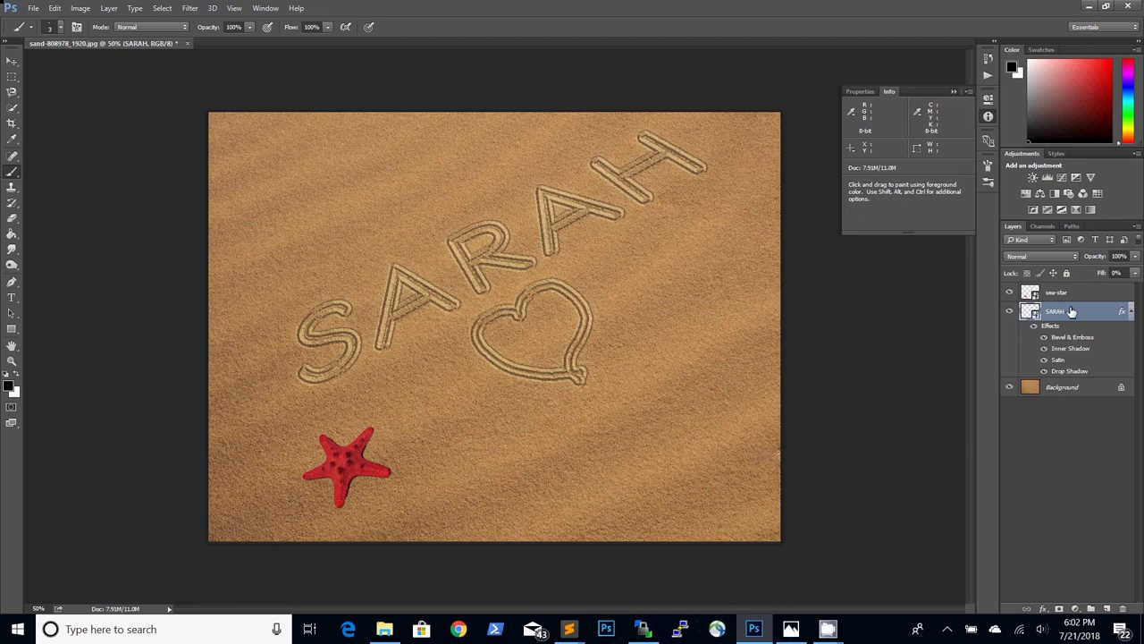
click(1094, 302)
right_click(1095, 302)
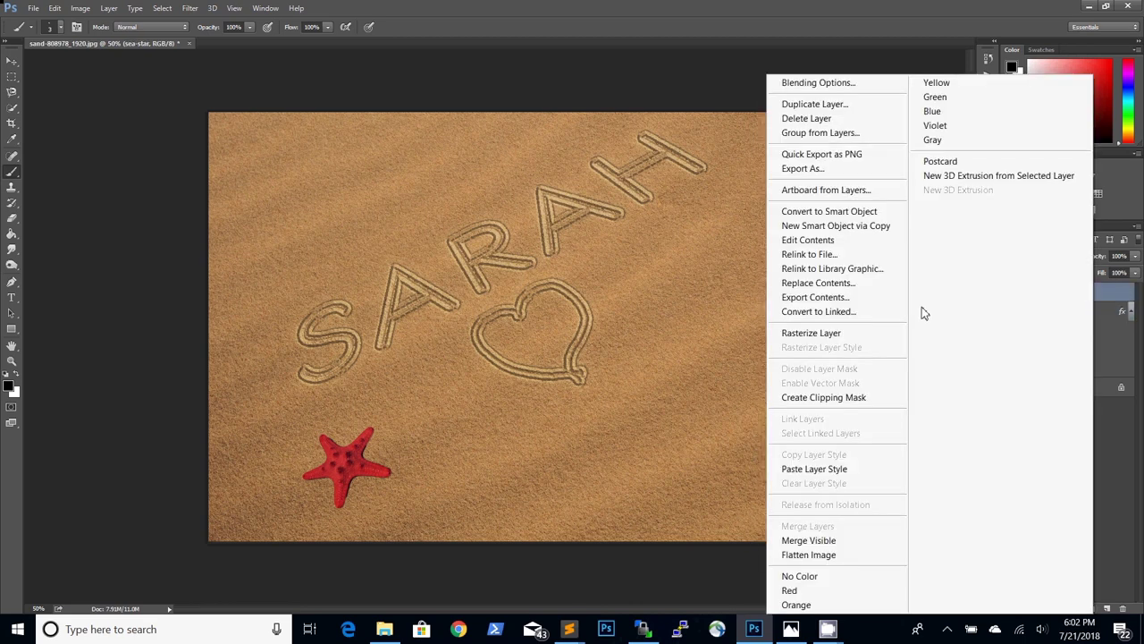
click(837, 469)
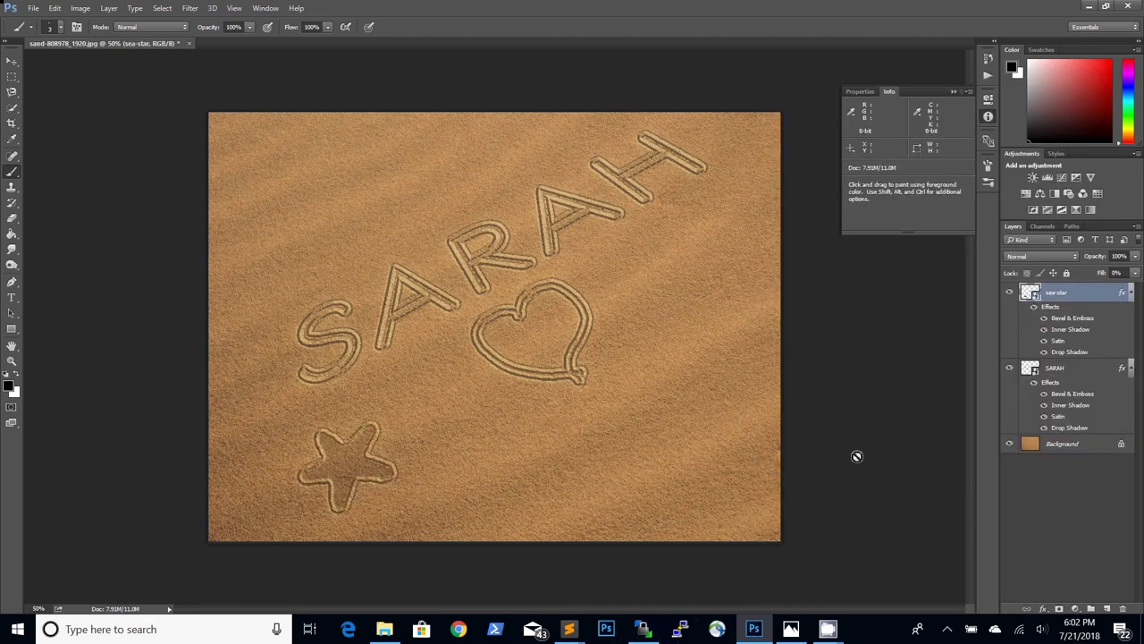
Set the sea-star layer's Fill to 95% so its red shows.
click(1133, 273)
drag(1080, 284, 1136, 288)
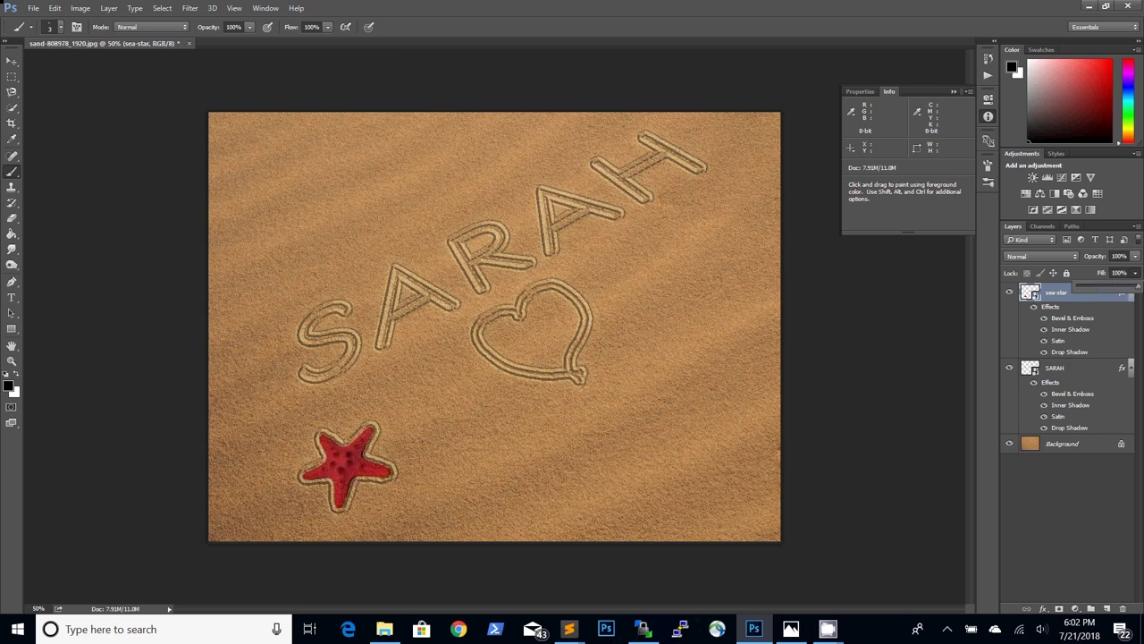
click(1119, 273)
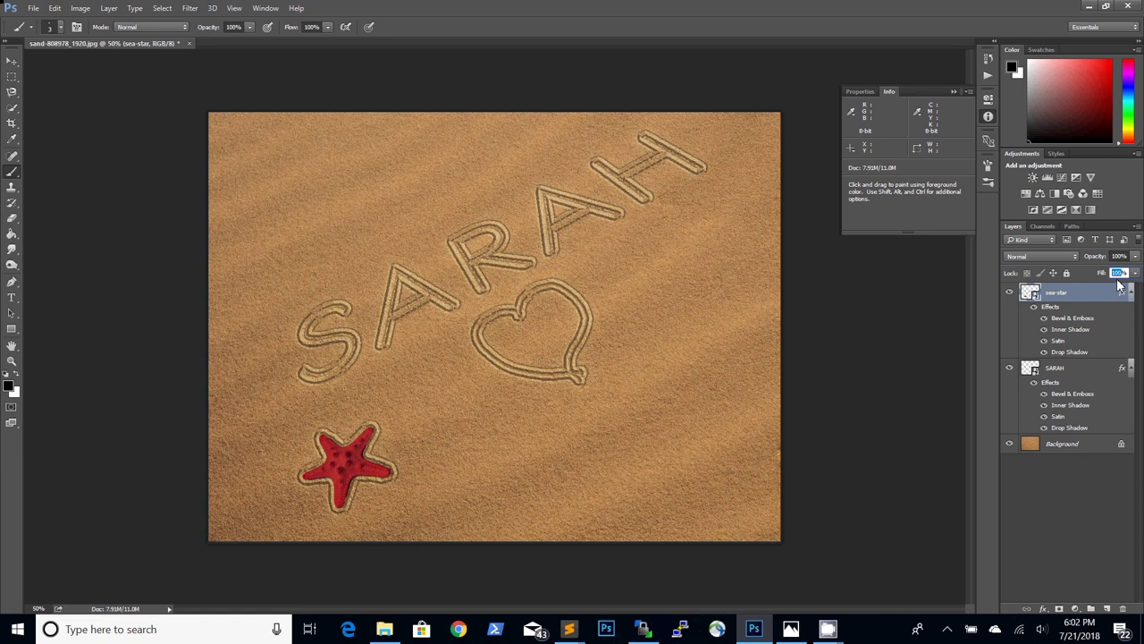
text(95)
click(1094, 489)
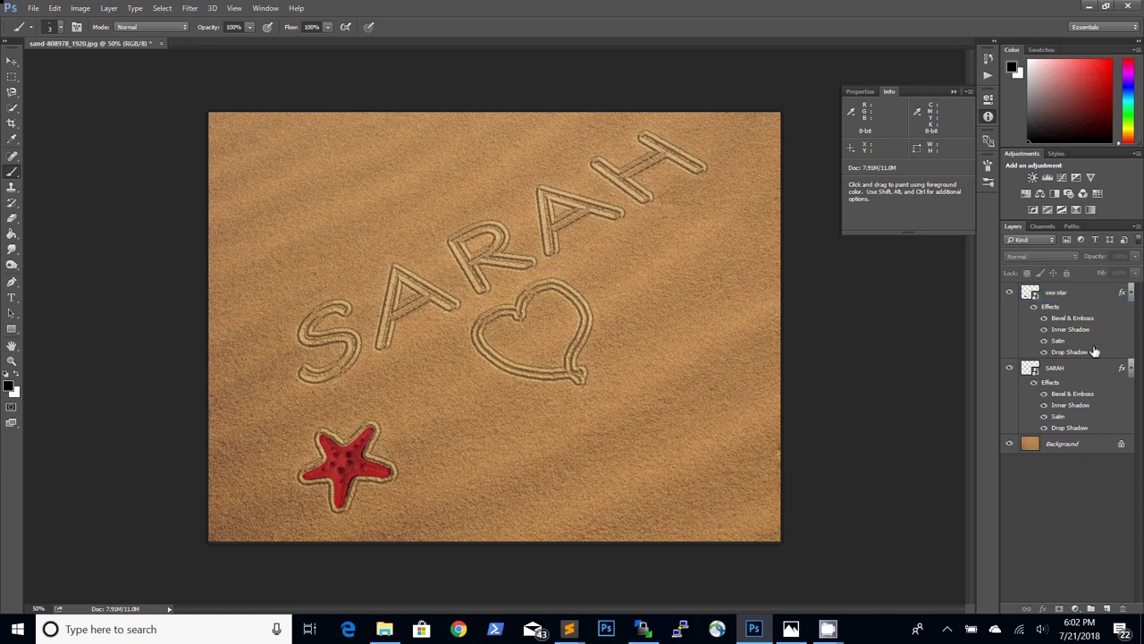
Reduce the sea star's Bevel & Emboss size to 9 px and apply.
double_click(1071, 319)
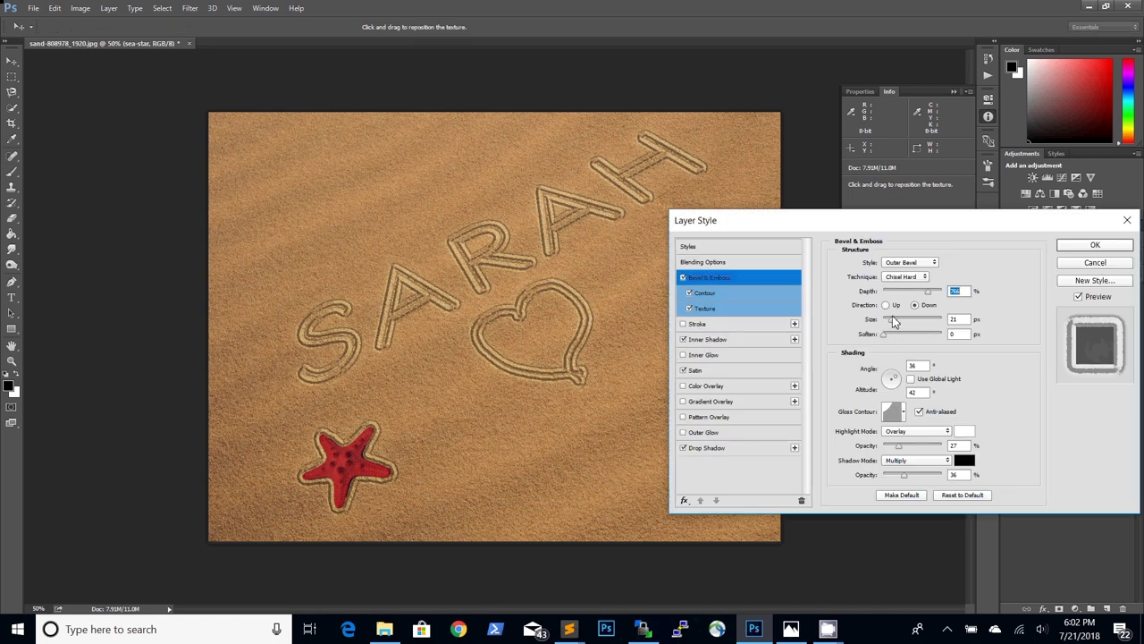
drag(892, 317, 887, 320)
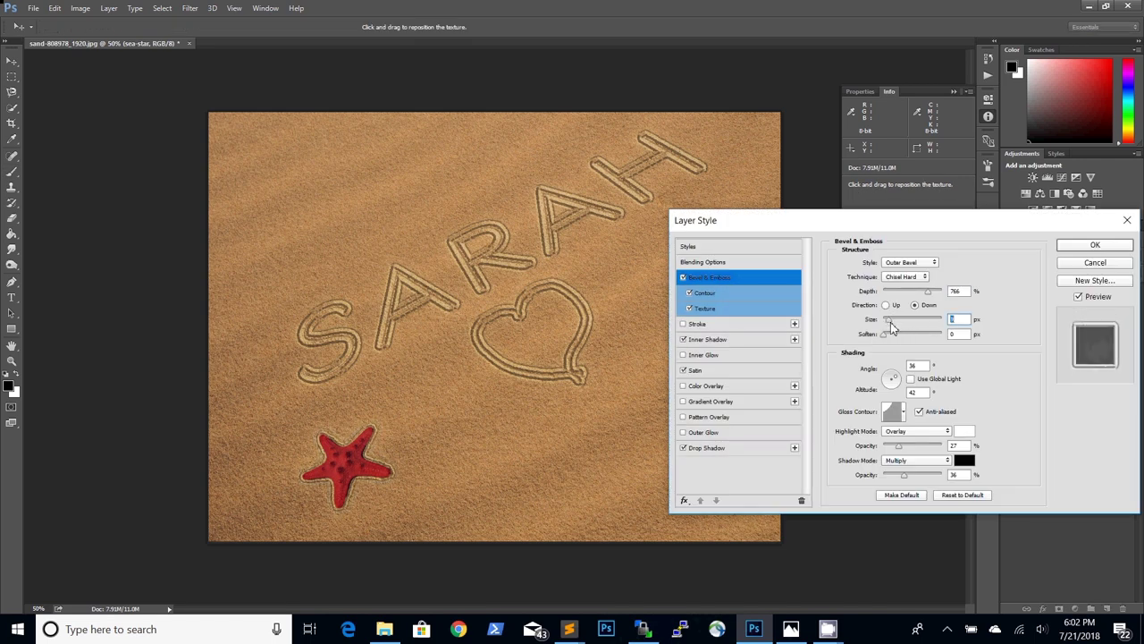
text(9)
key(Tab)
click(1087, 248)
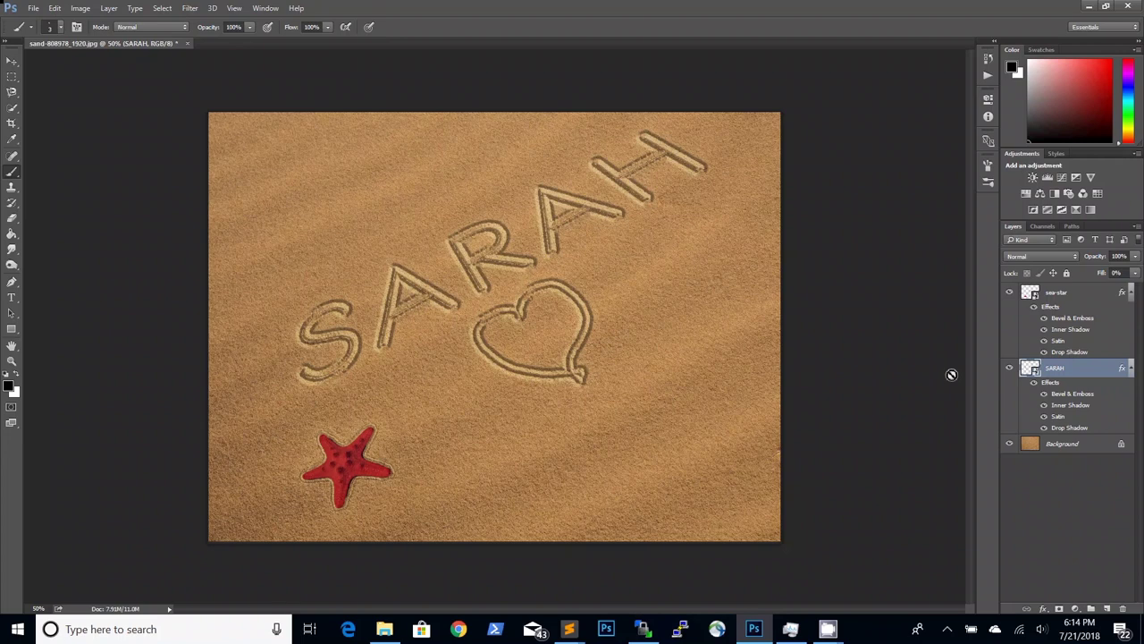
Scale SARAH's layer effects to 225% via Layer > Layer Style > Scale Effects.
click(107, 9)
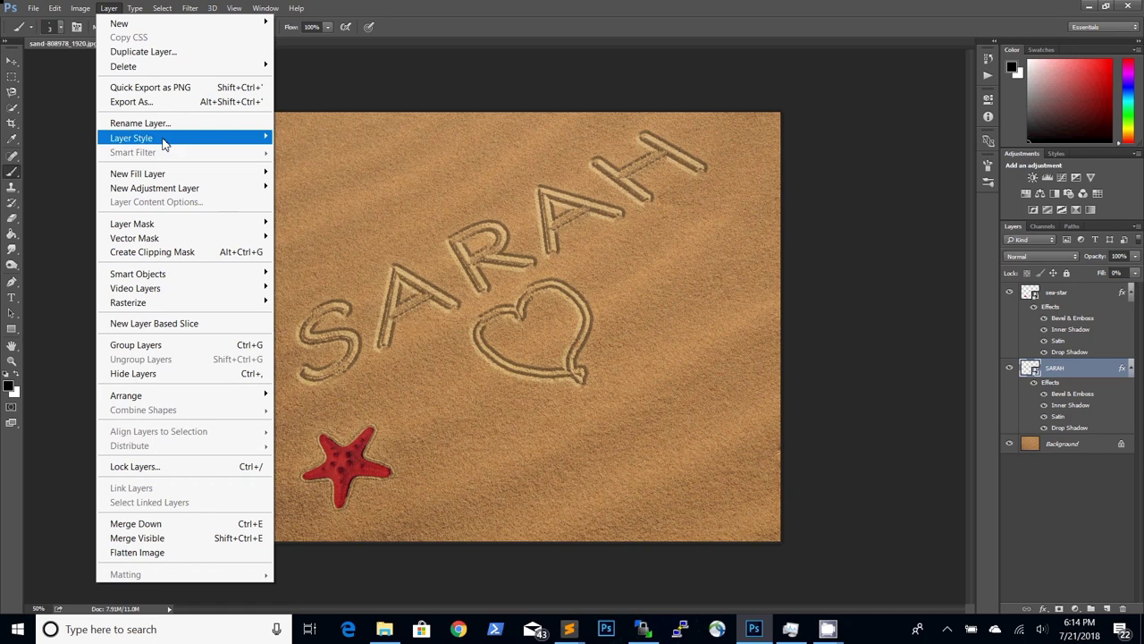
mouse_move(163, 141)
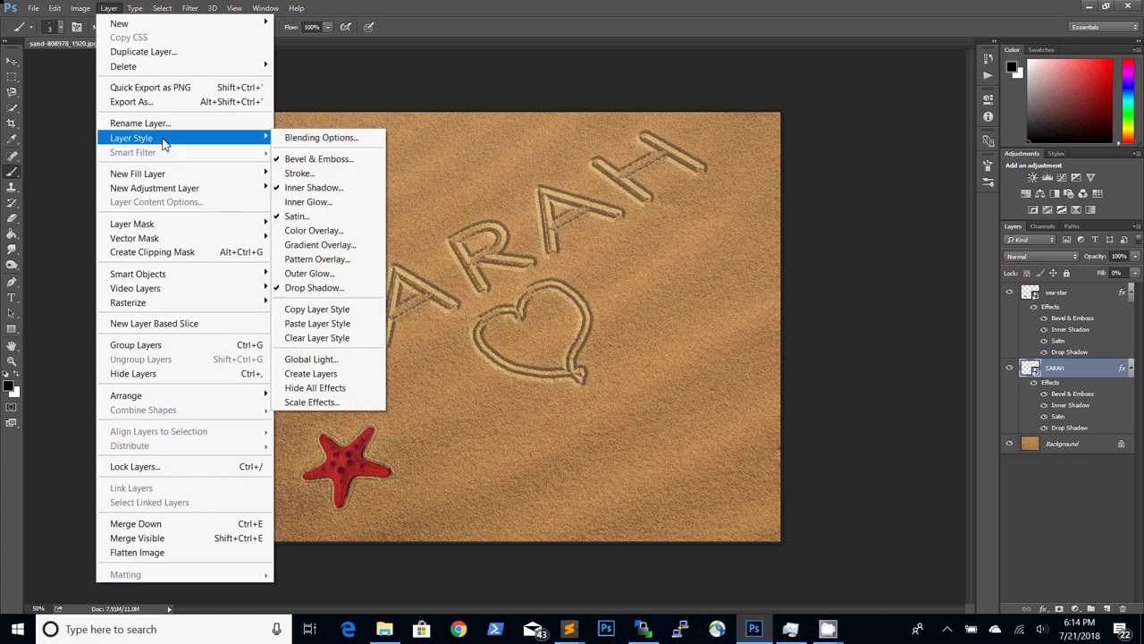
click(333, 404)
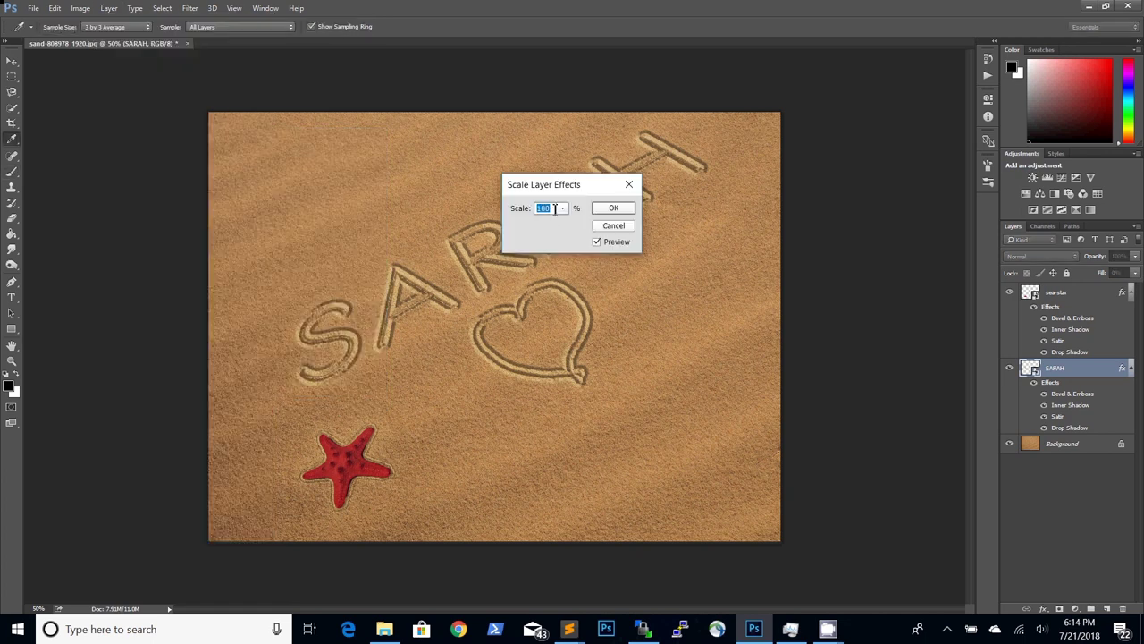
text(225)
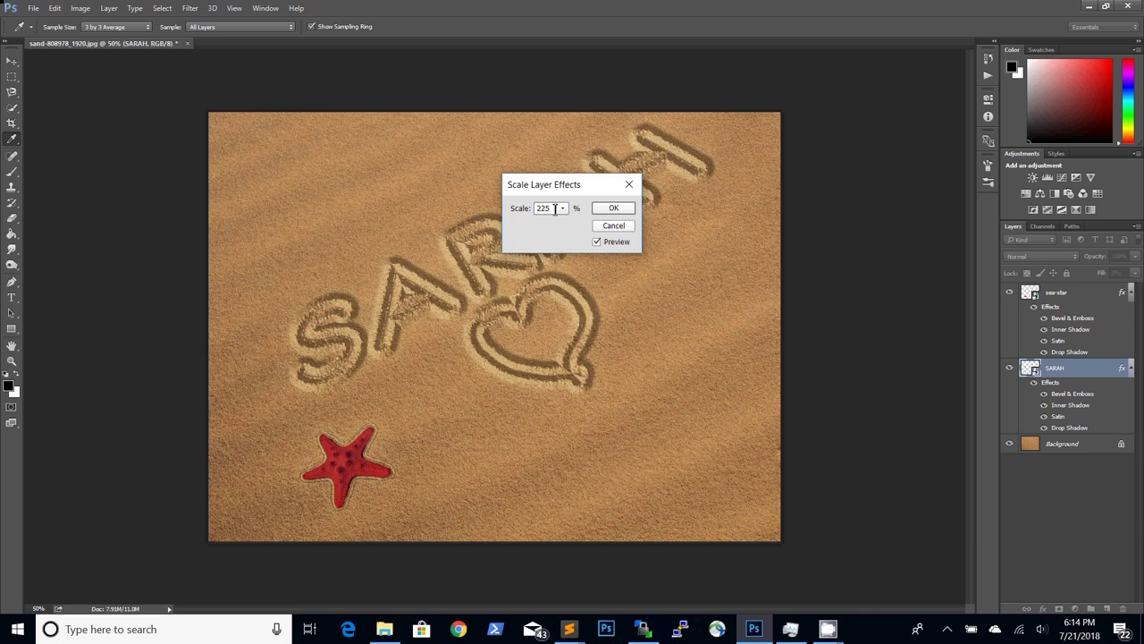
drag(582, 191, 704, 271)
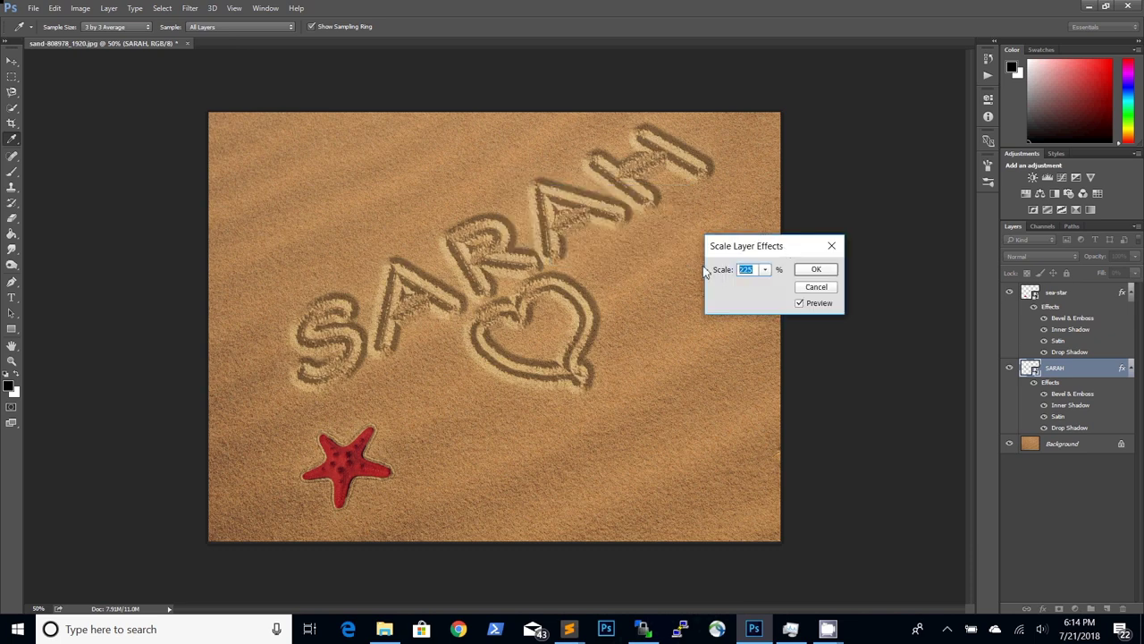
text(300)
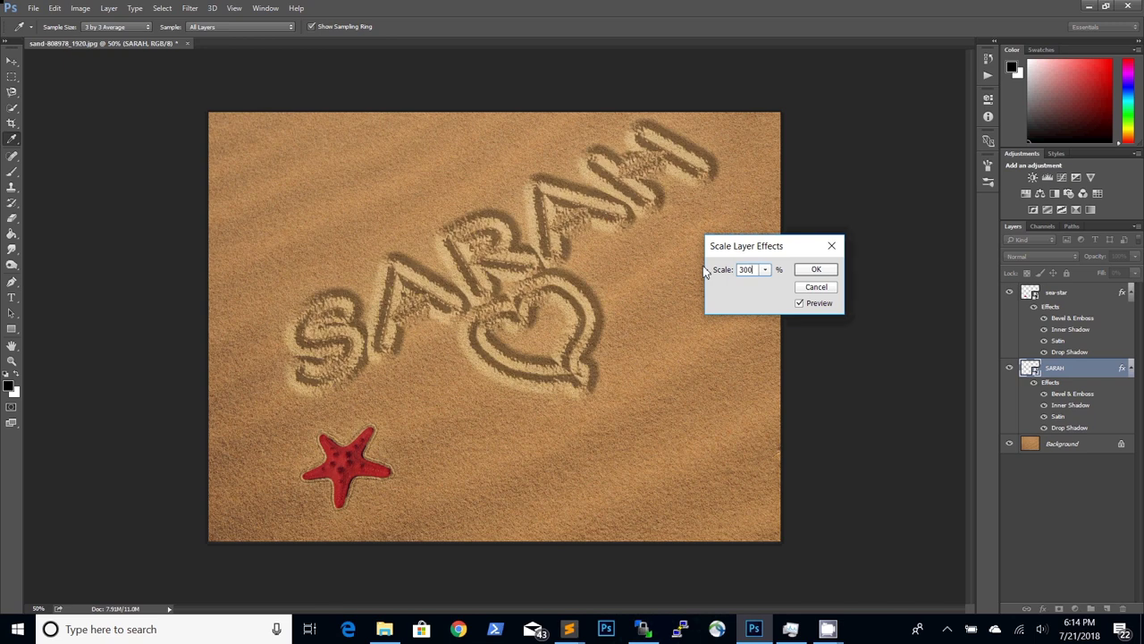
click(705, 272)
text(225)
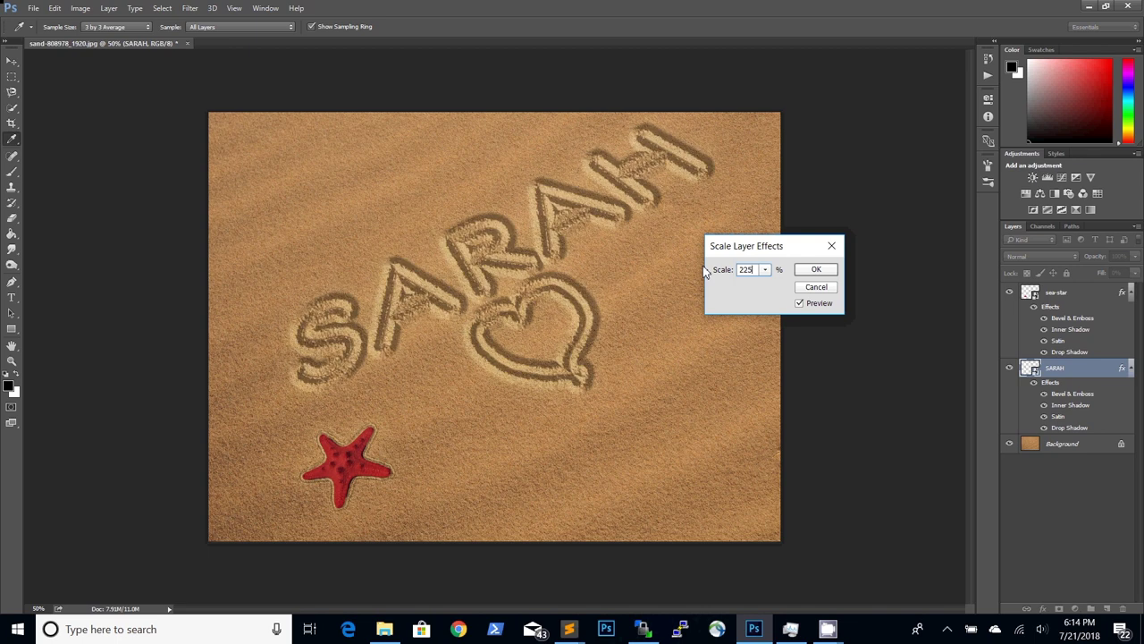
click(815, 269)
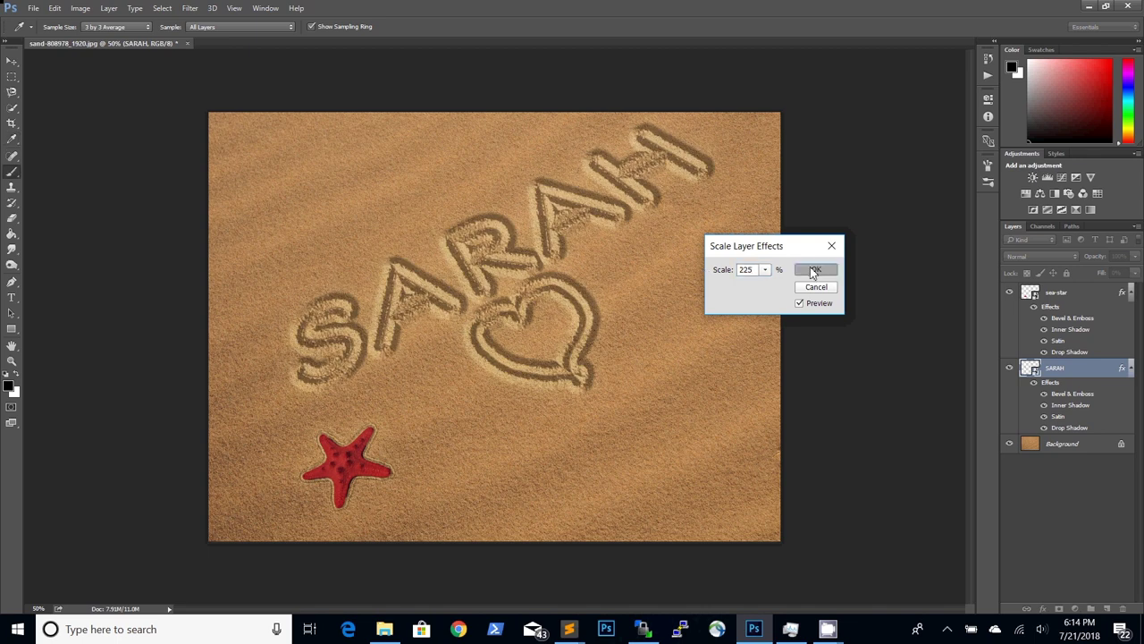
Copy SARAH's updated style onto the sea star and raise its Fill to 86%.
right_click(1081, 369)
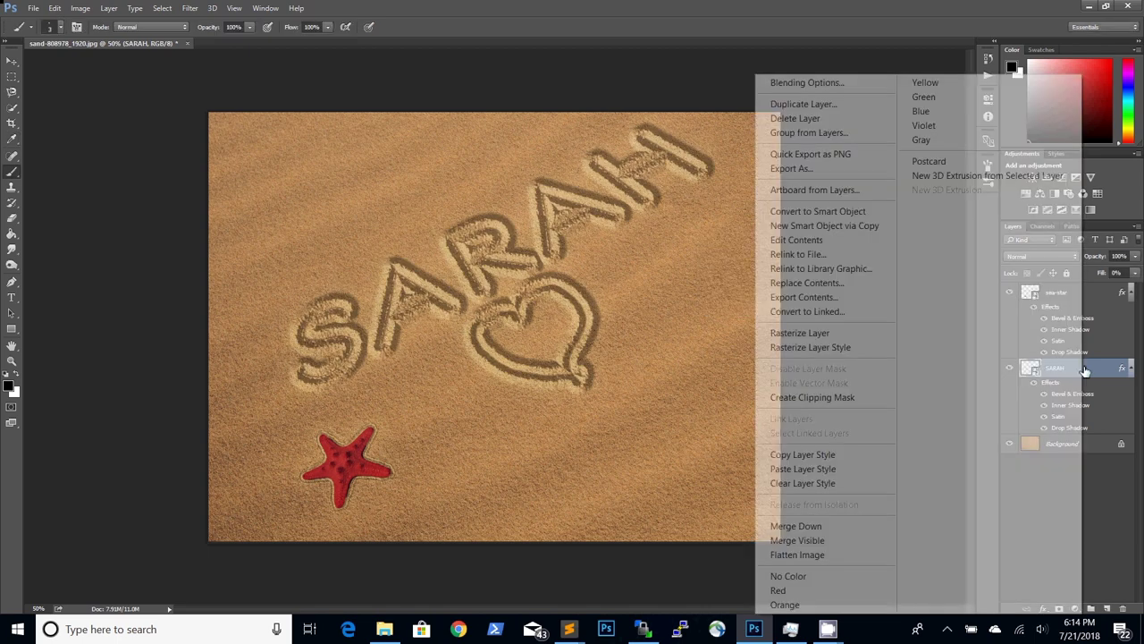
click(818, 454)
right_click(1097, 295)
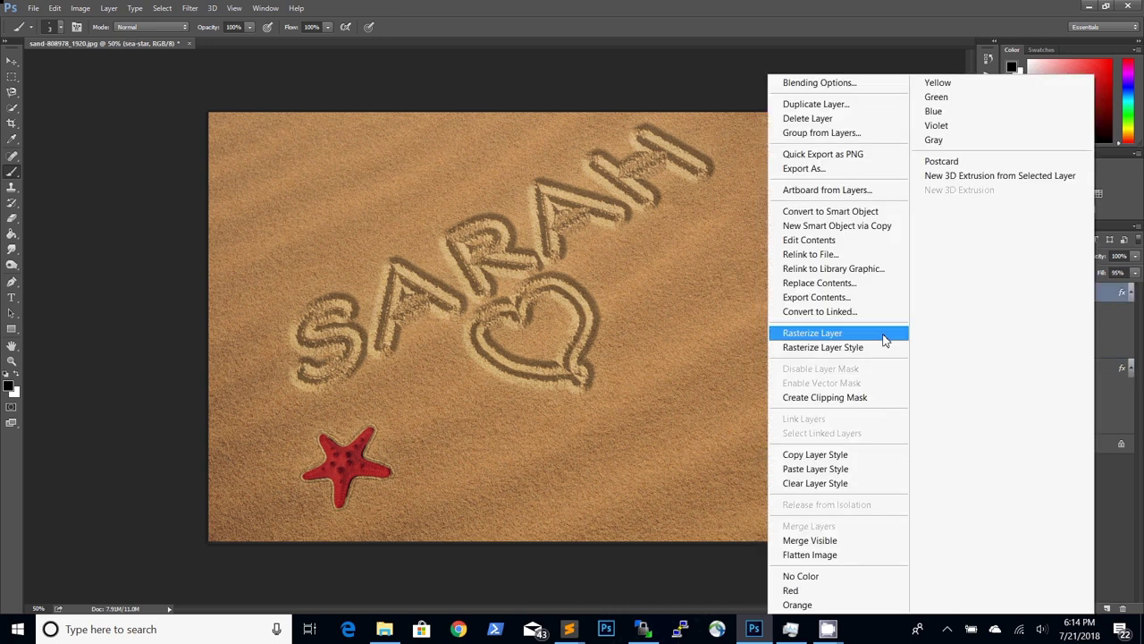
click(813, 468)
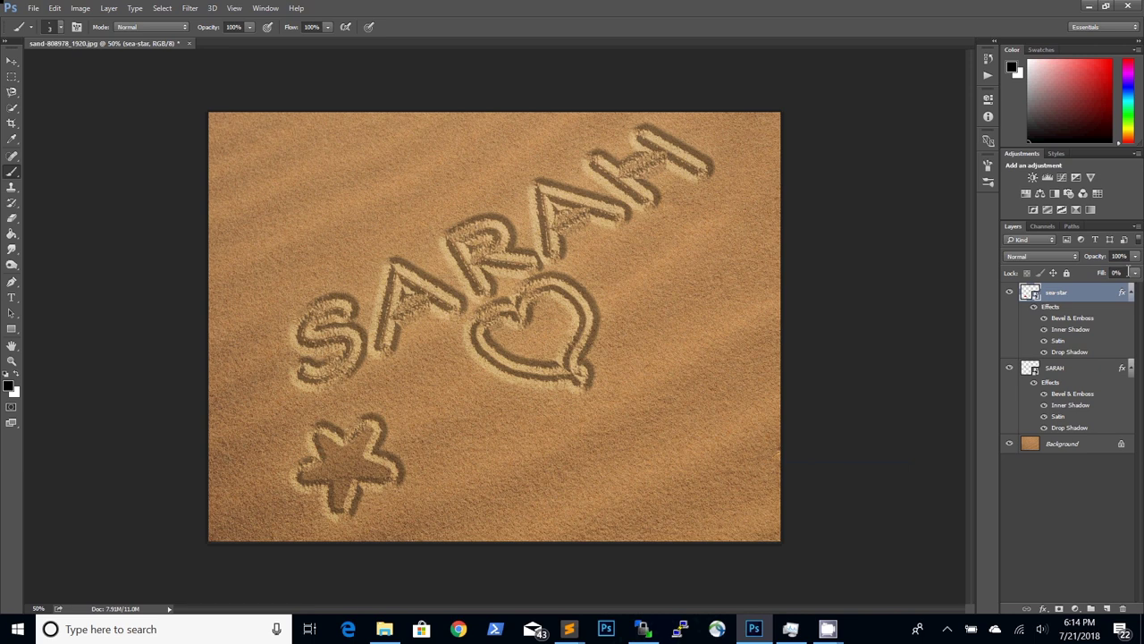
drag(1134, 273, 1132, 291)
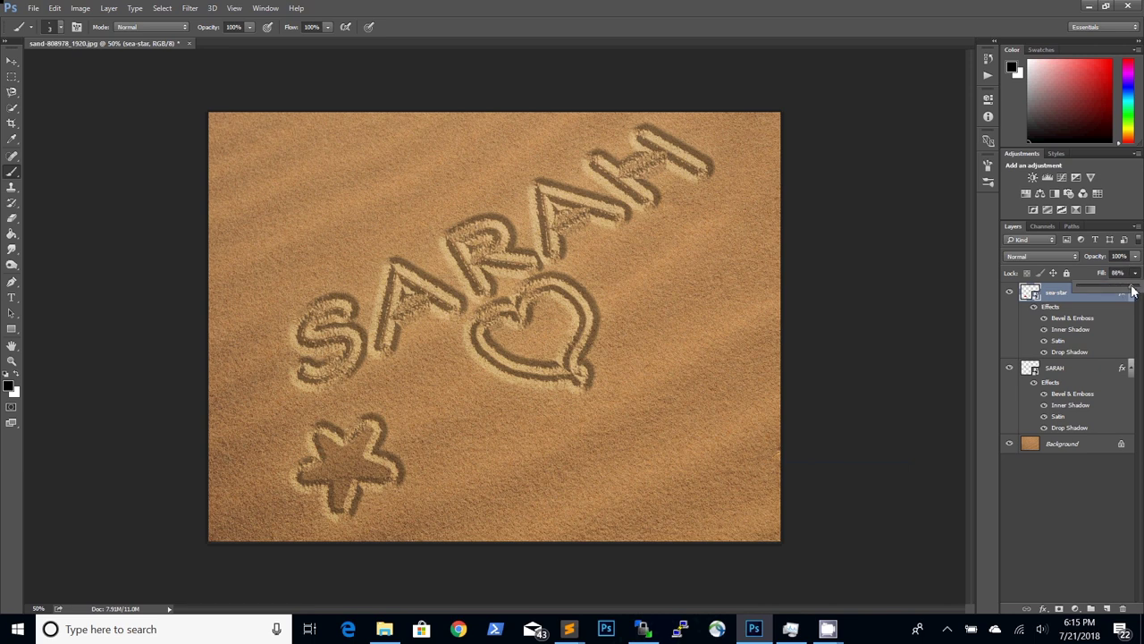
Lower the sea star's bevel depth to 551%, adjust its size, and apply.
double_click(1072, 319)
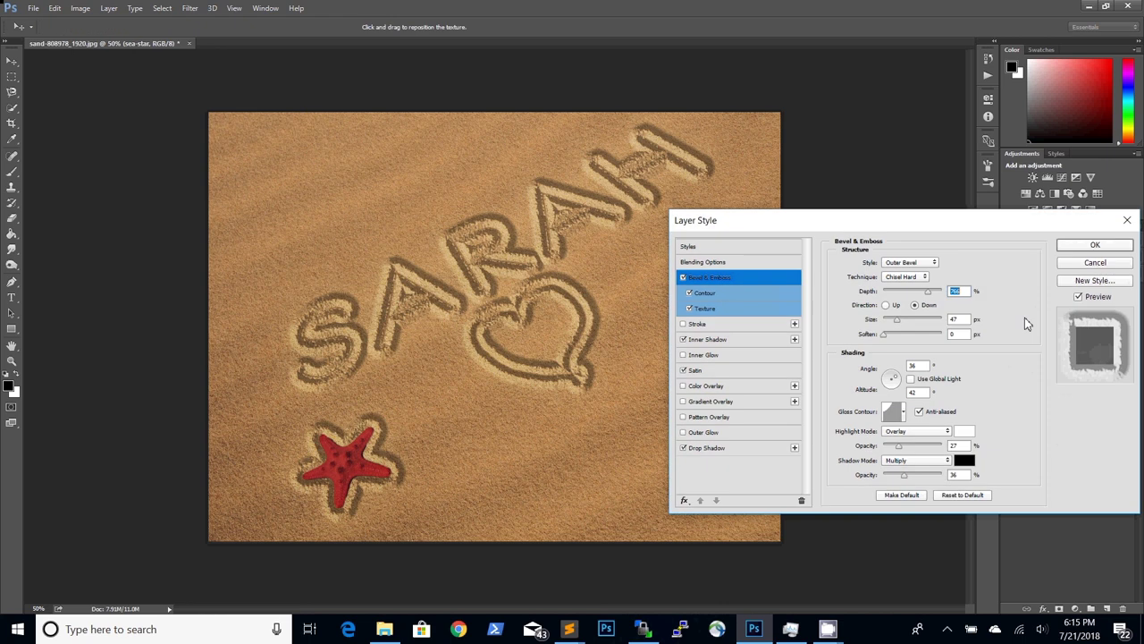
click(915, 292)
drag(890, 317, 893, 319)
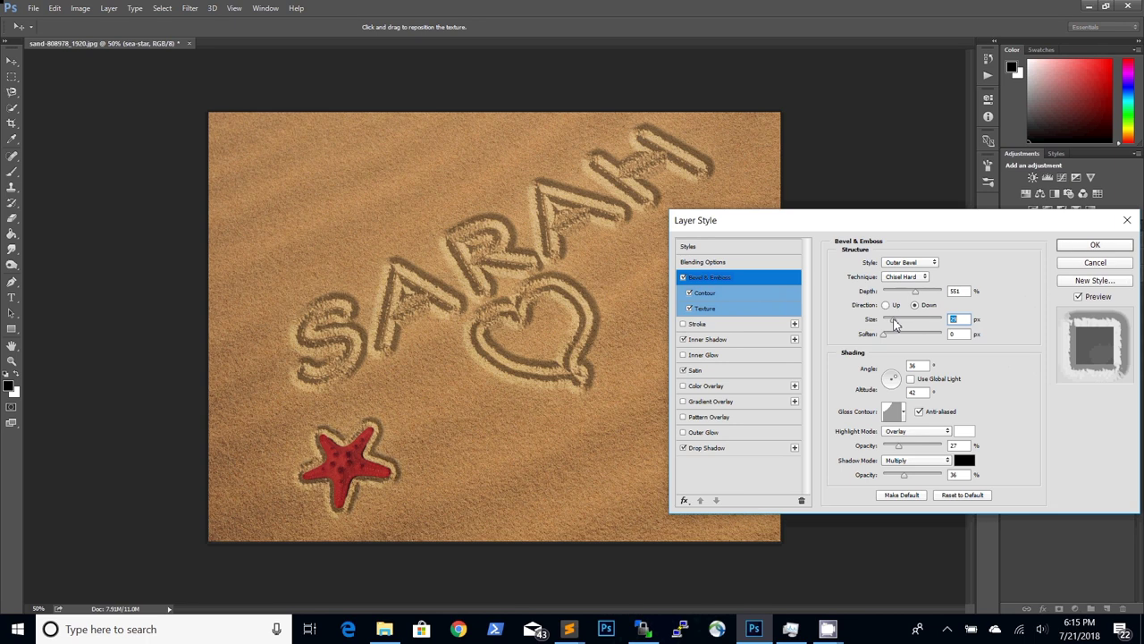
click(1079, 245)
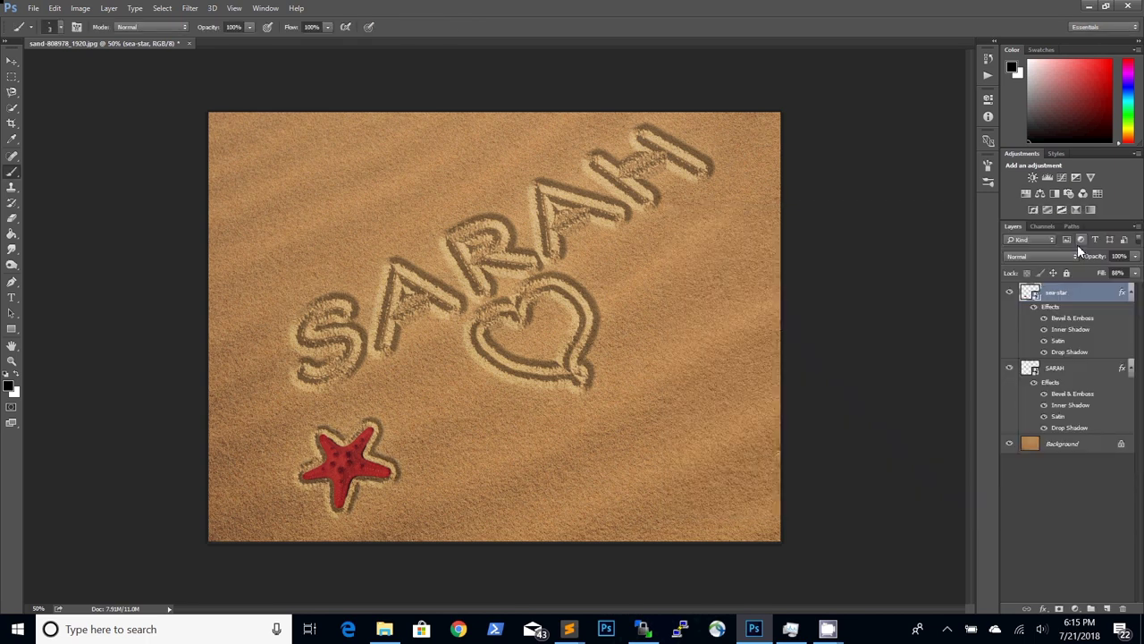